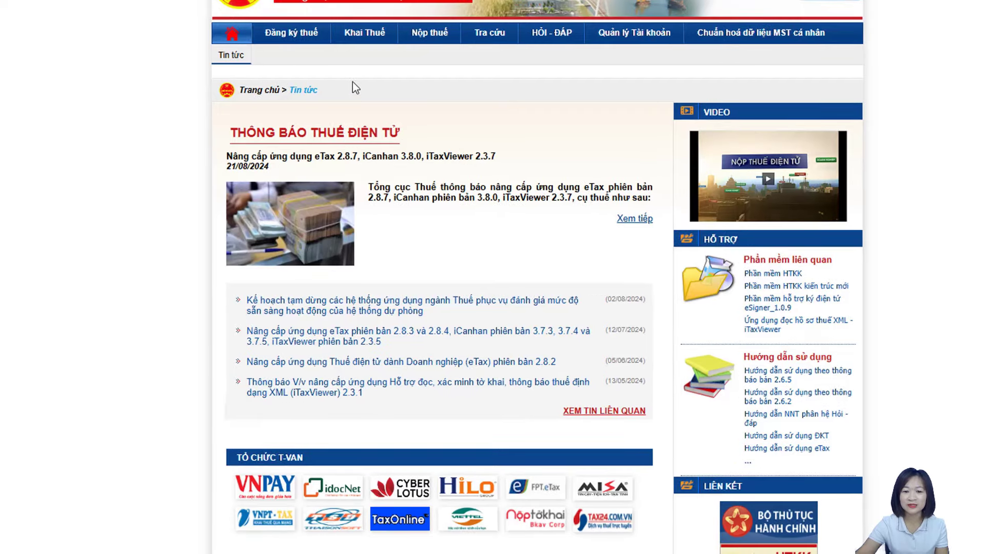
Open the form for requesting a tax confirmation (Lập giấy ĐN xác nhận) under the tax payment functions.
click(411, 55)
click(477, 97)
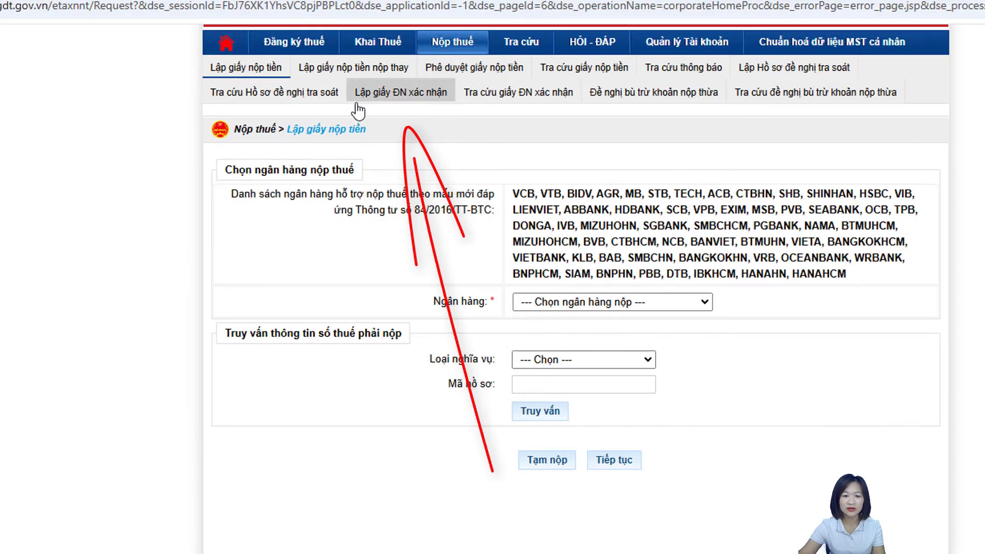
click(384, 96)
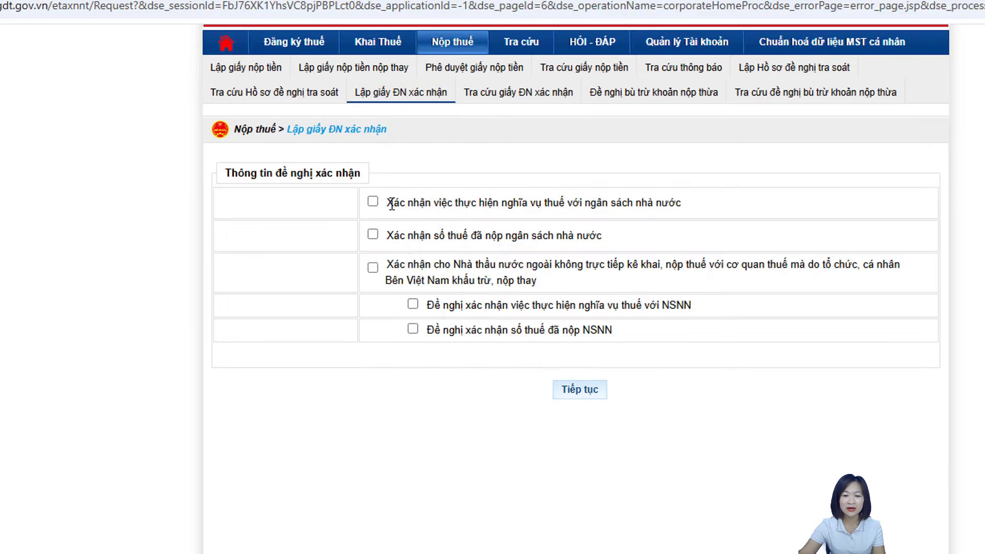
Choose confirmation of fulfilled tax obligations to the state budget as the request type and continue to the form.
click(372, 201)
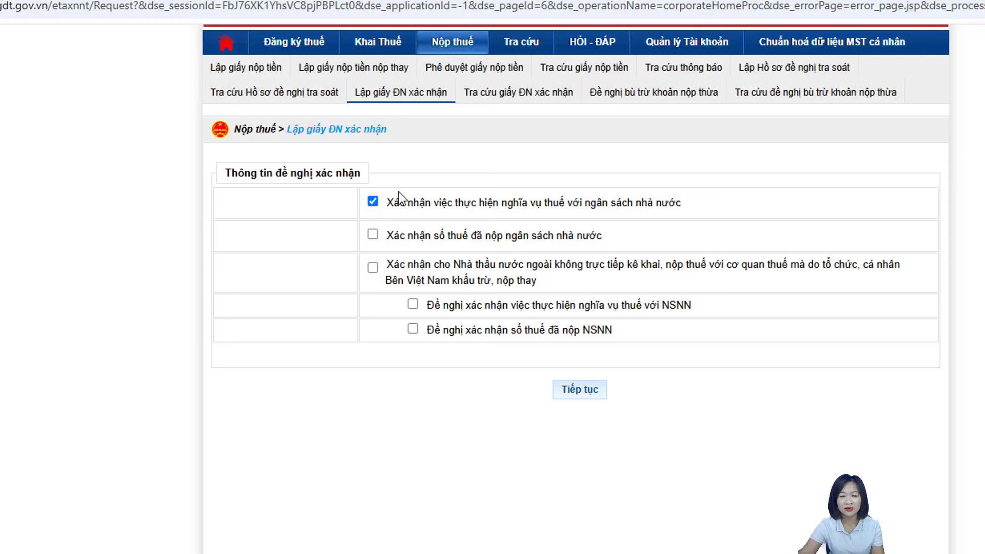
click(373, 201)
click(373, 201)
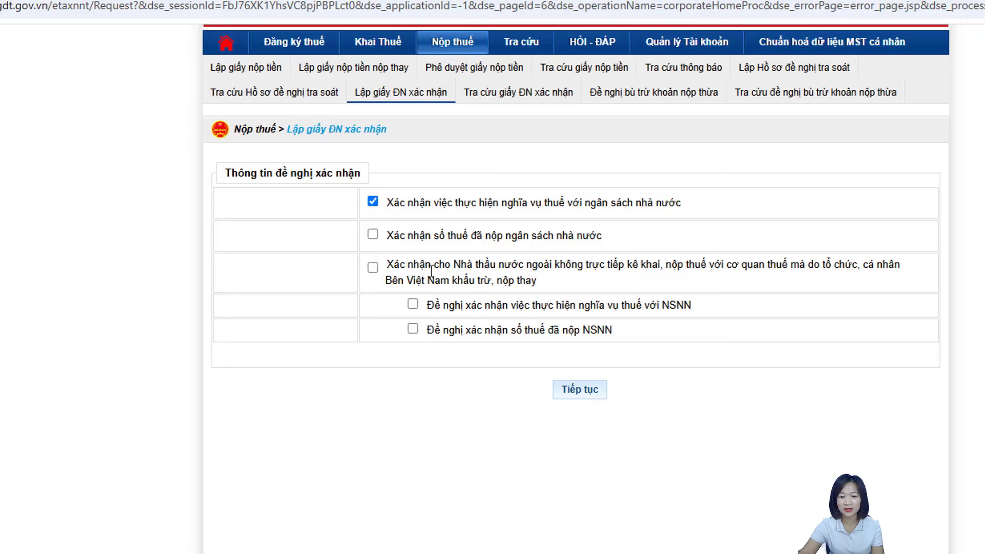
click(578, 395)
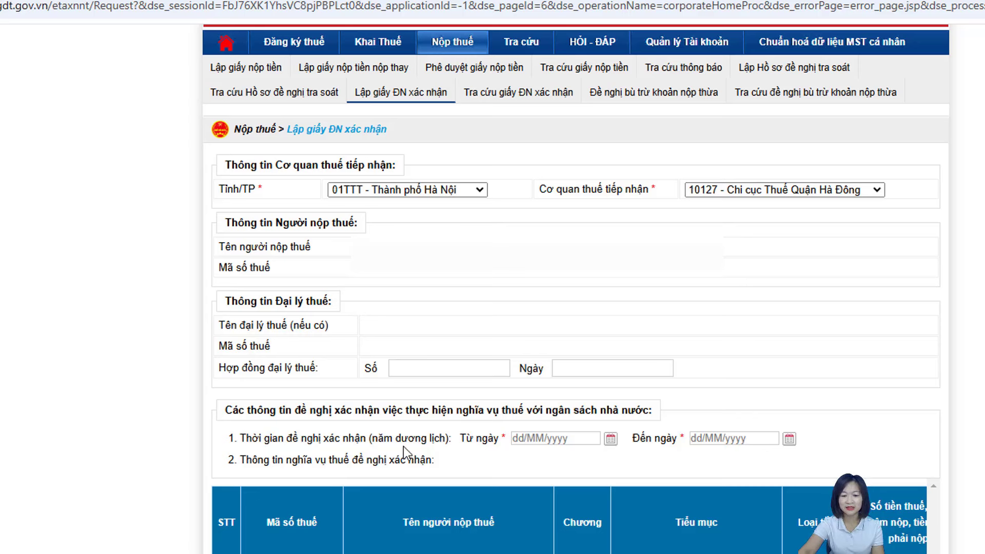
Set the requested confirmation period from 01/01/2023 to 31/12/2023.
click(581, 437)
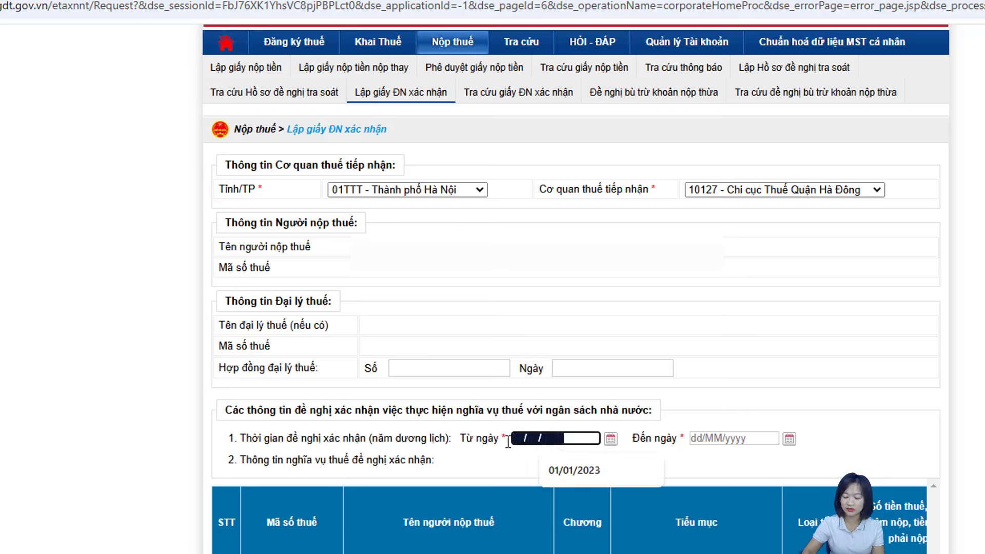
click(564, 470)
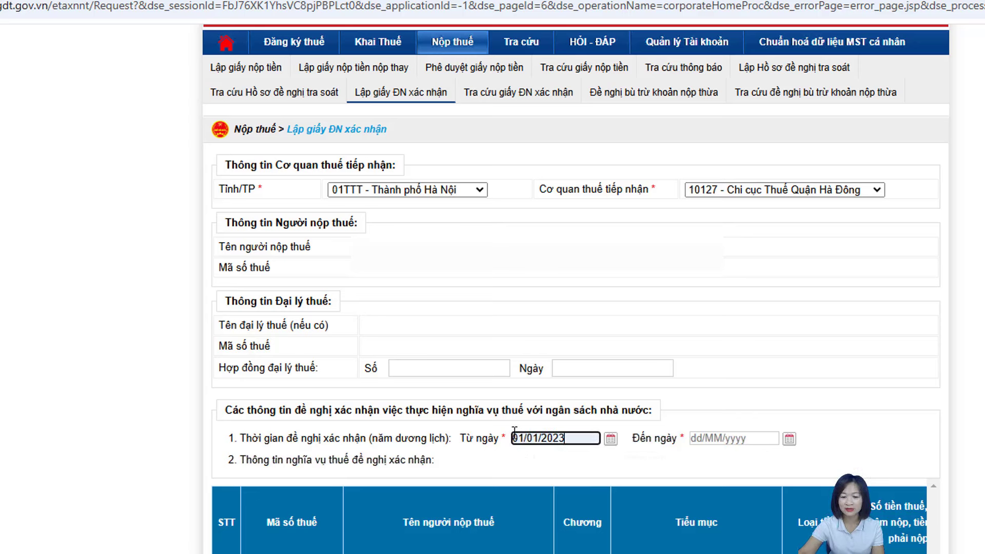
click(731, 437)
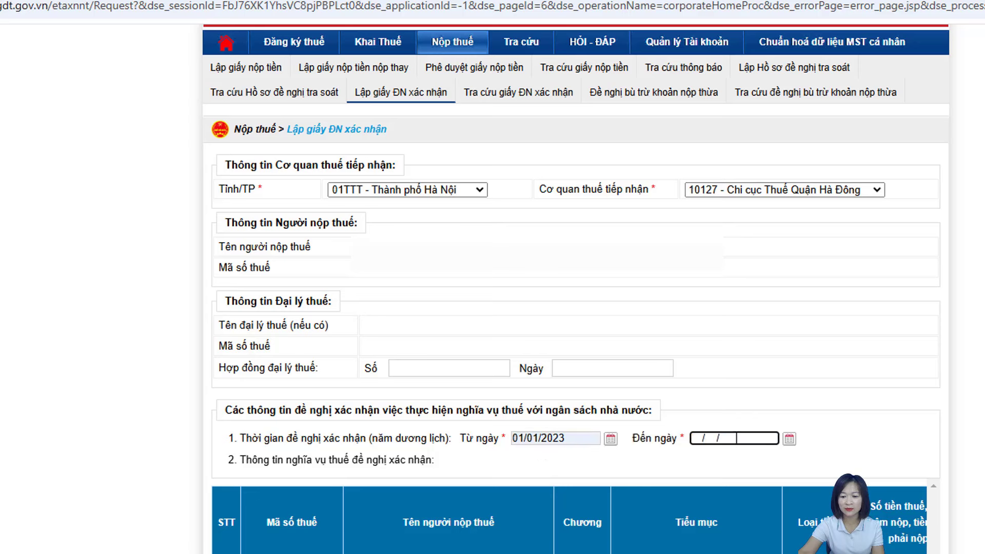
text(31/1)
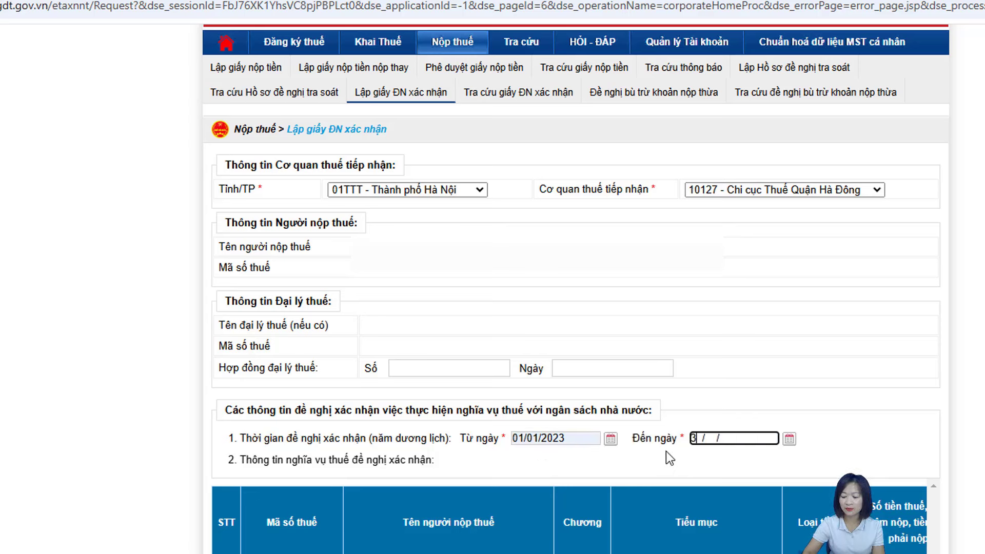
text(2/2023)
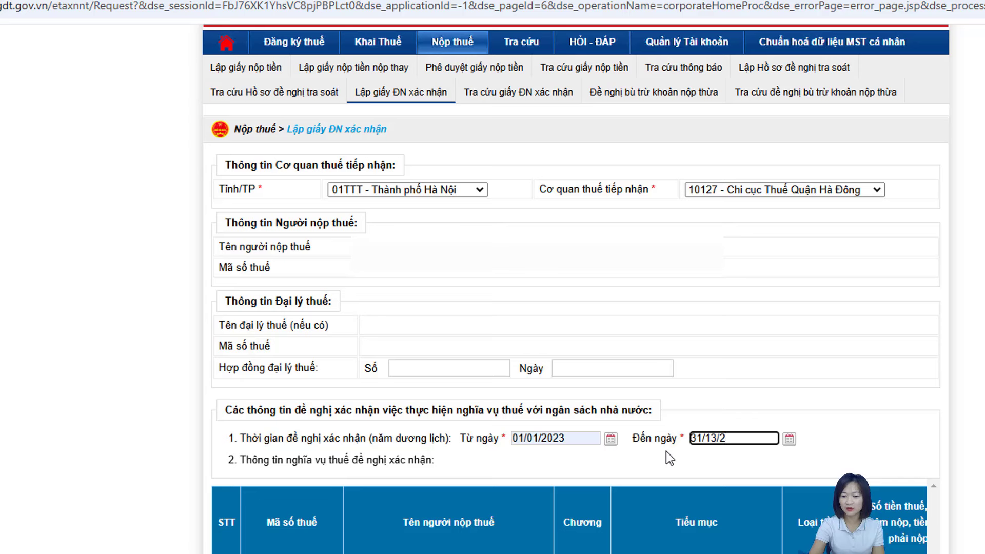
key(Tab)
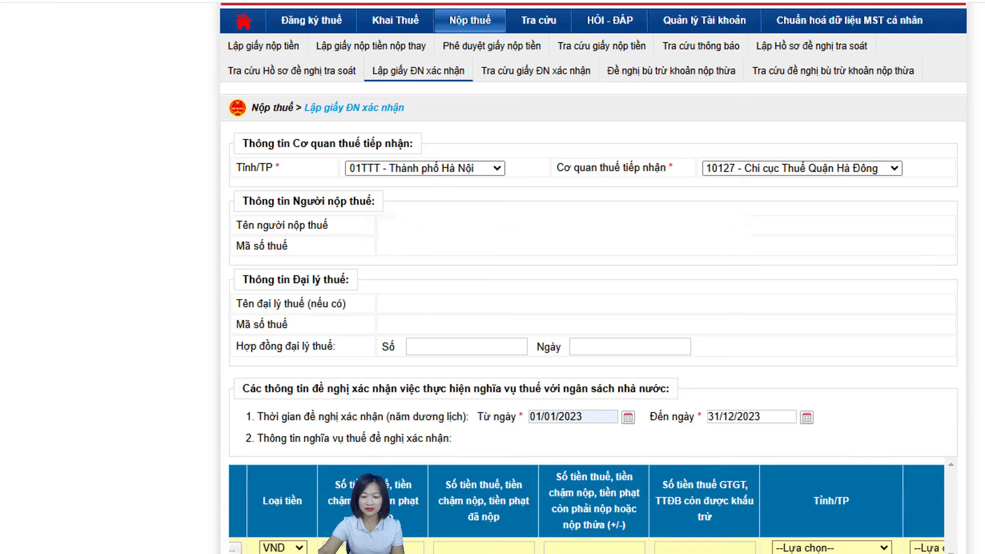
Examine the payable, paid, outstanding and deductible tax amount columns and their entry fields in the tax obligation table.
drag(341, 484, 394, 505)
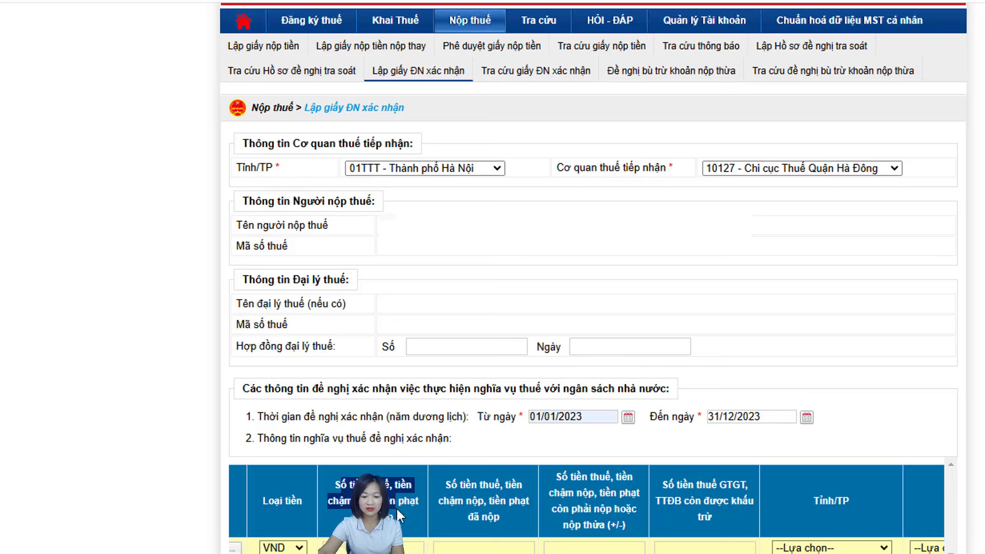
drag(444, 484, 720, 510)
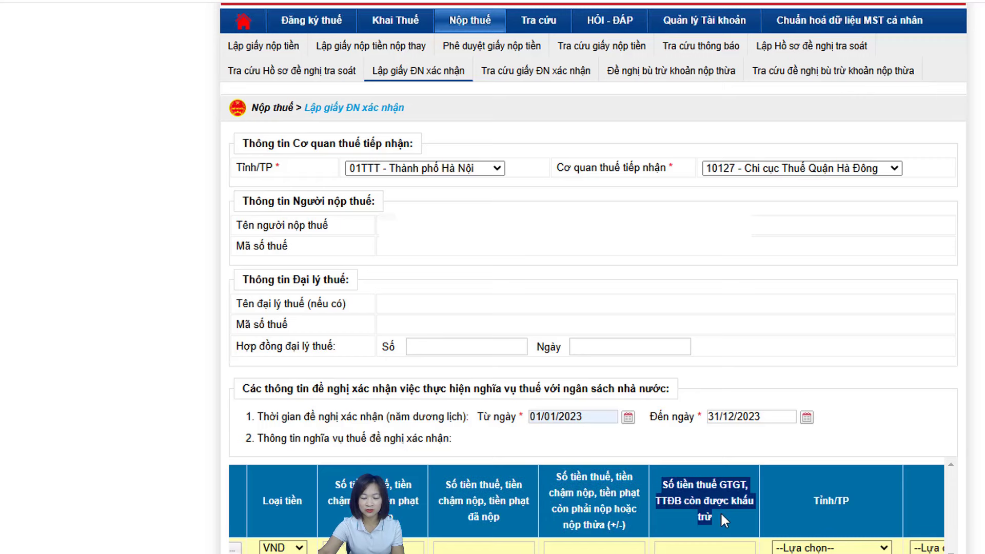
scroll(467, 522, down, 2)
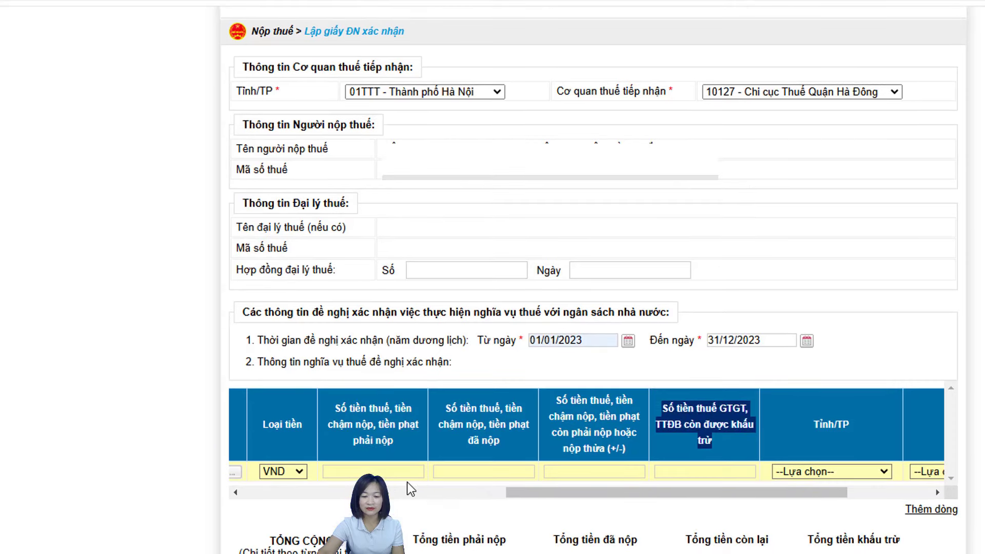
click(404, 472)
click(478, 471)
click(569, 471)
click(724, 472)
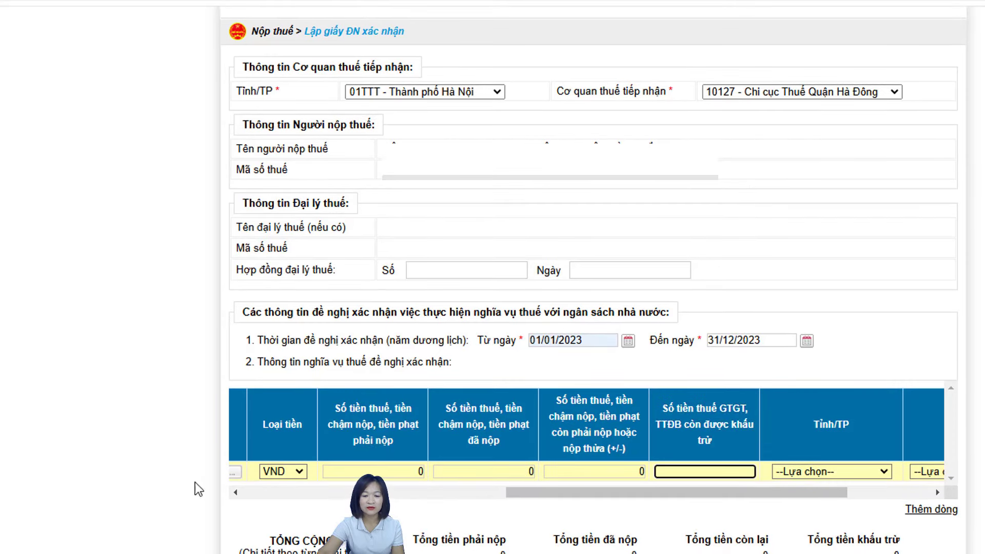
click(331, 471)
click(484, 470)
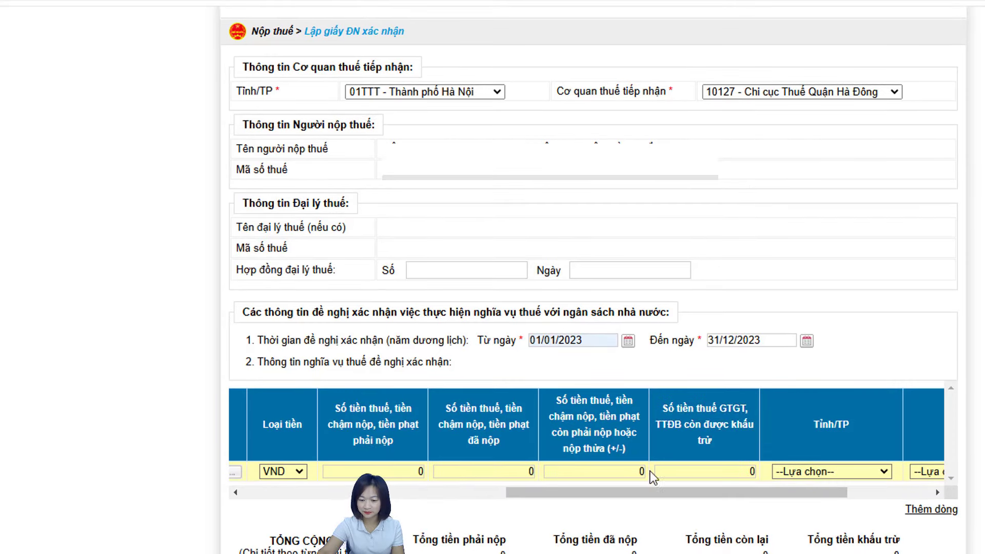
click(640, 471)
drag(333, 410, 396, 446)
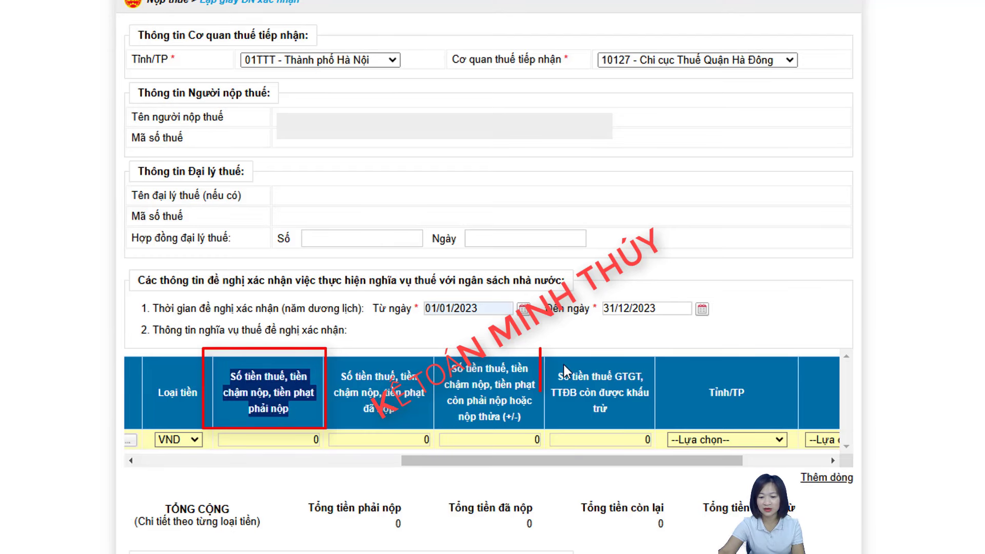
drag(563, 371, 610, 402)
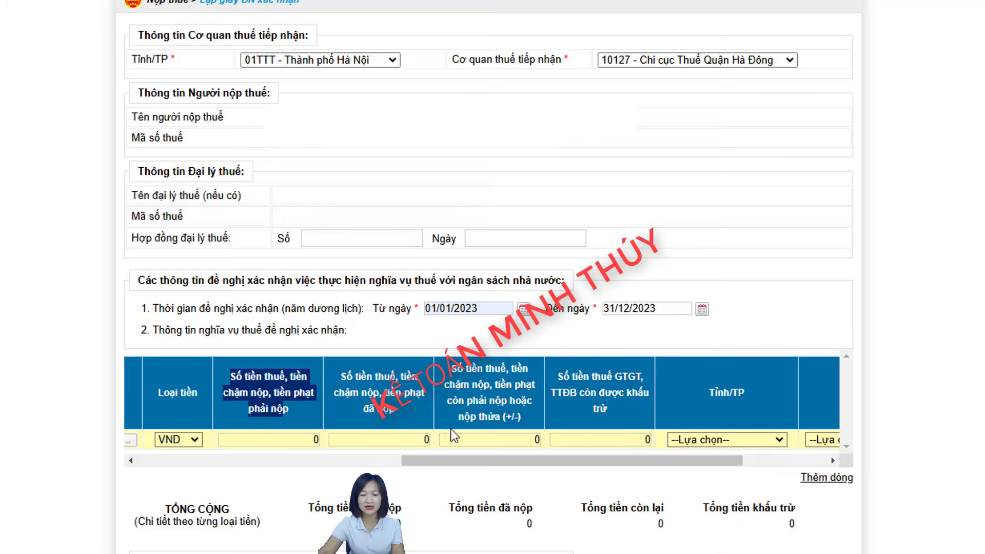
Open the tax declaration lookup (Tra cứu tờ khai) and keep the declaration type at all.
scroll(451, 429, up, 3)
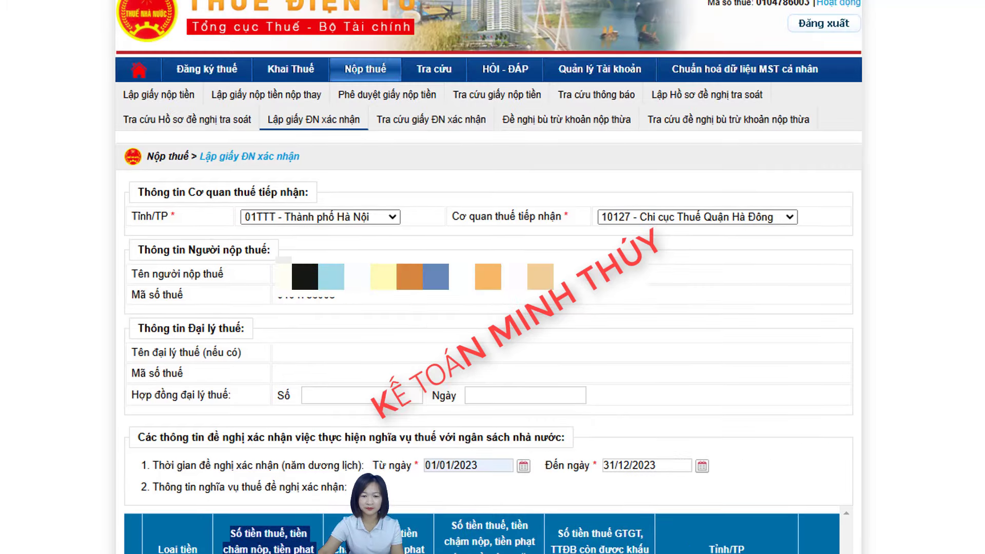
click(289, 77)
click(188, 81)
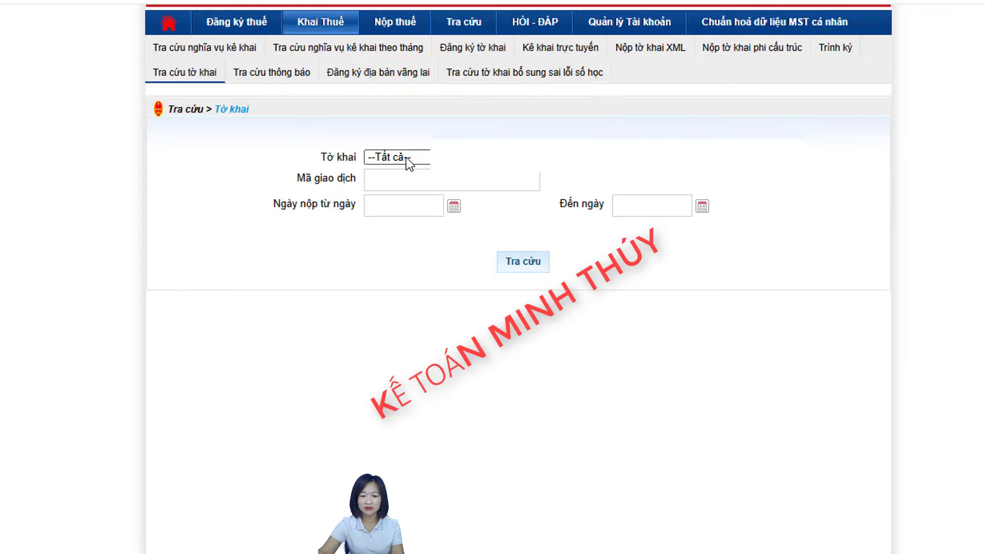
click(406, 159)
click(405, 161)
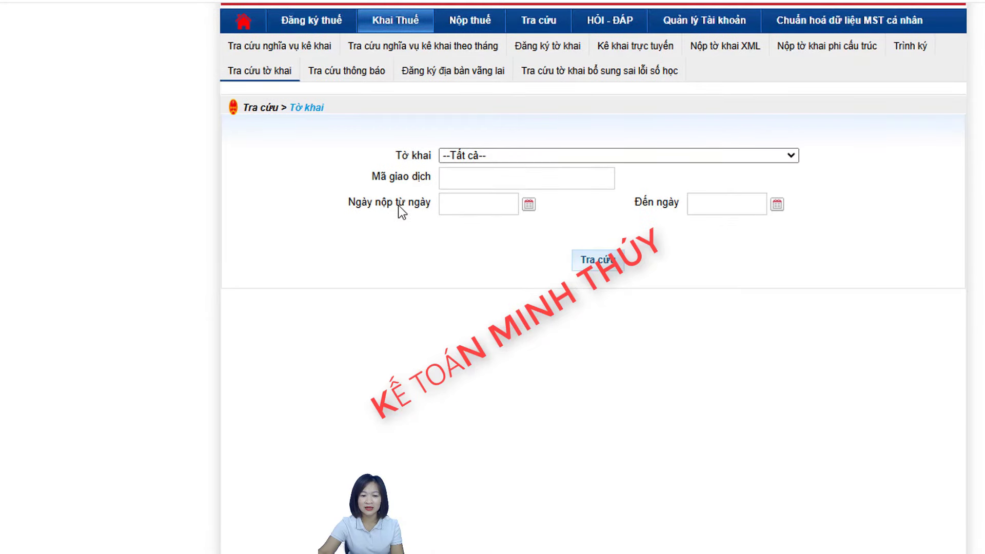
Set the submission date range of the declaration lookup from 01/01/2023 to 31/01/2023.
click(528, 205)
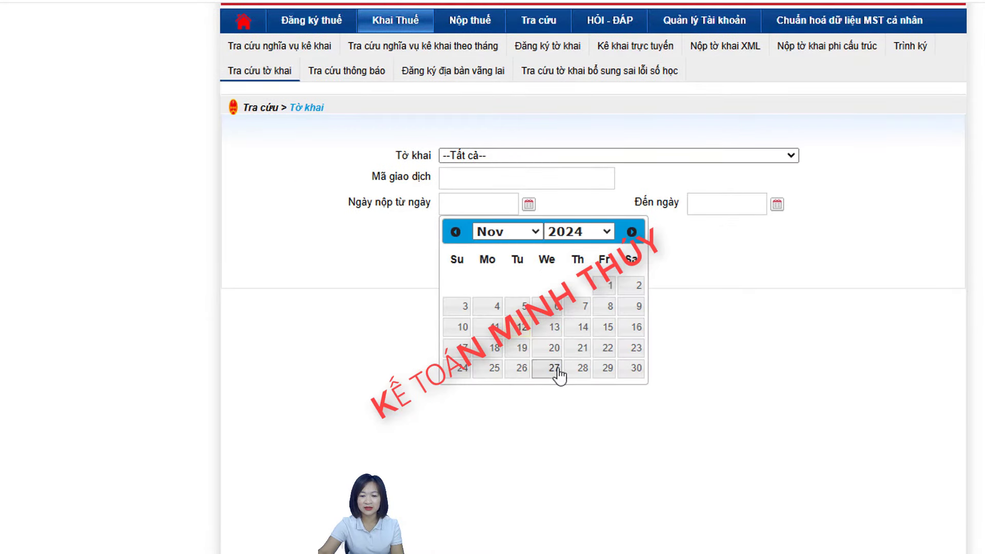
click(464, 210)
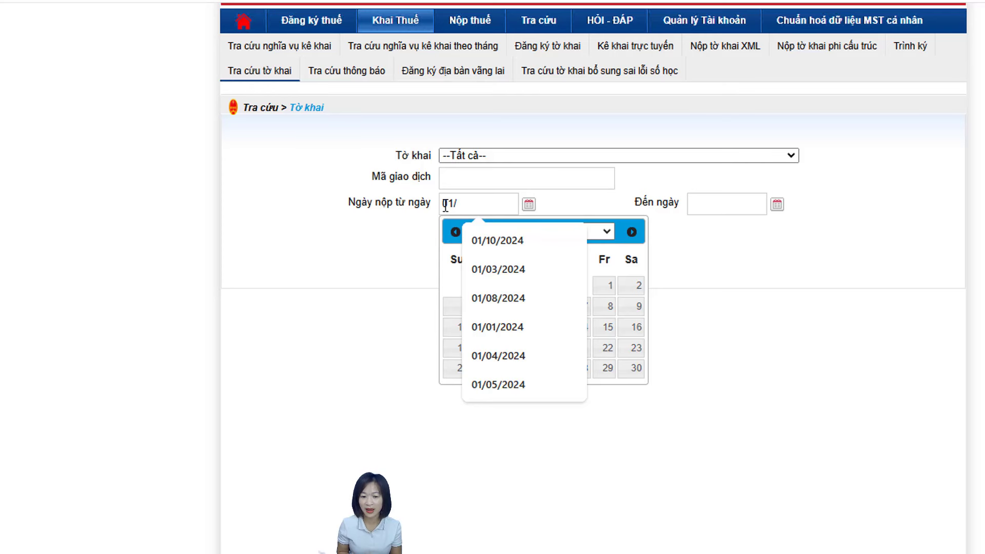
text(01)
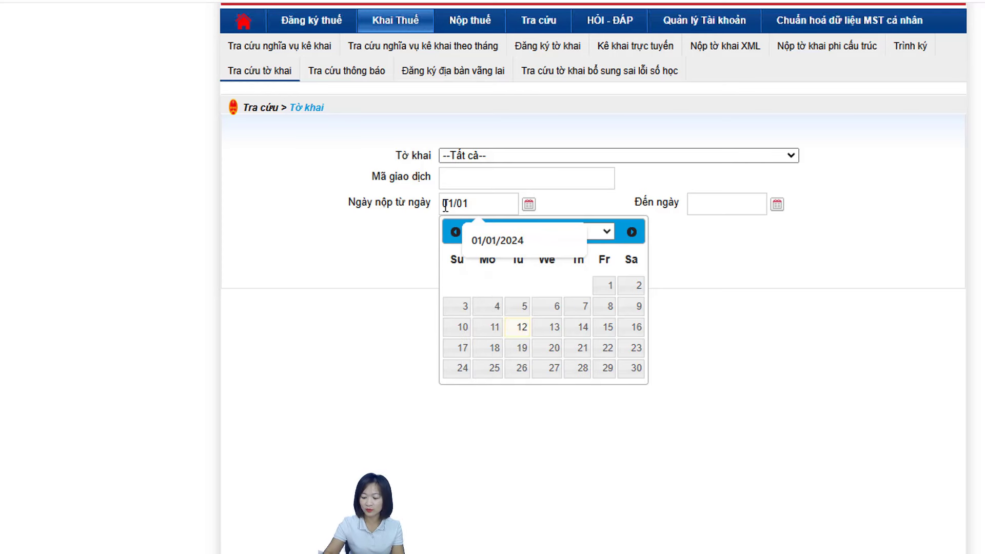
text(/2023)
key(Tab)
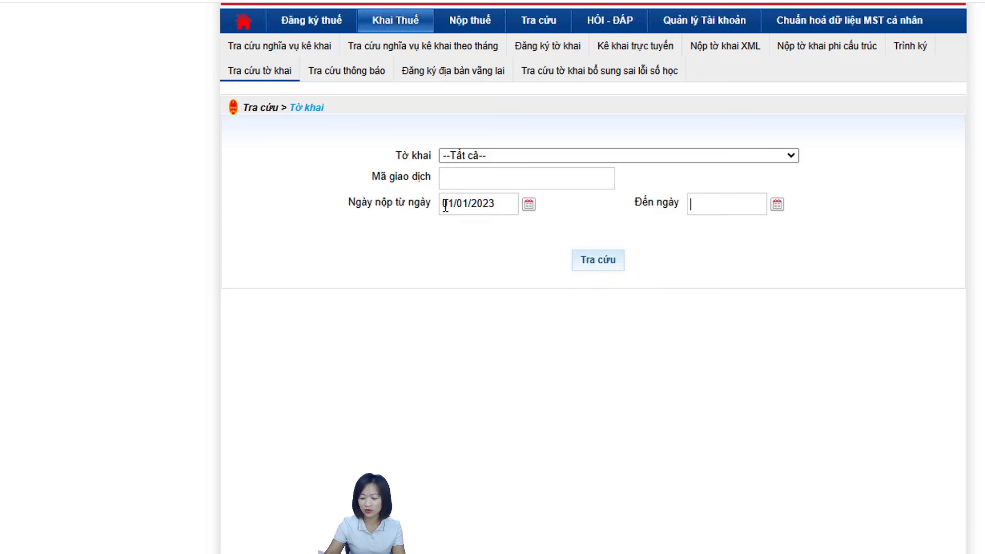
text(1)
key(BackSpace)
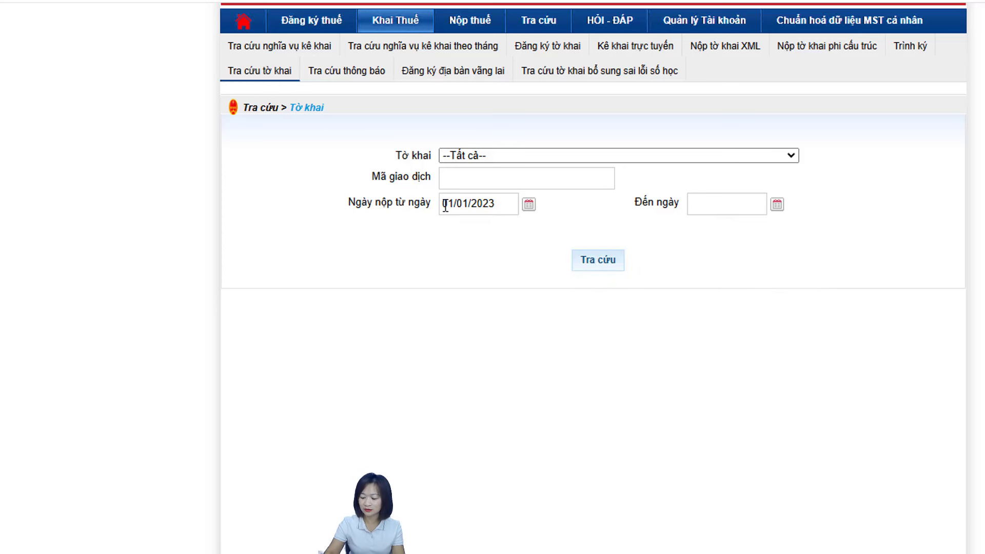
text(31/0)
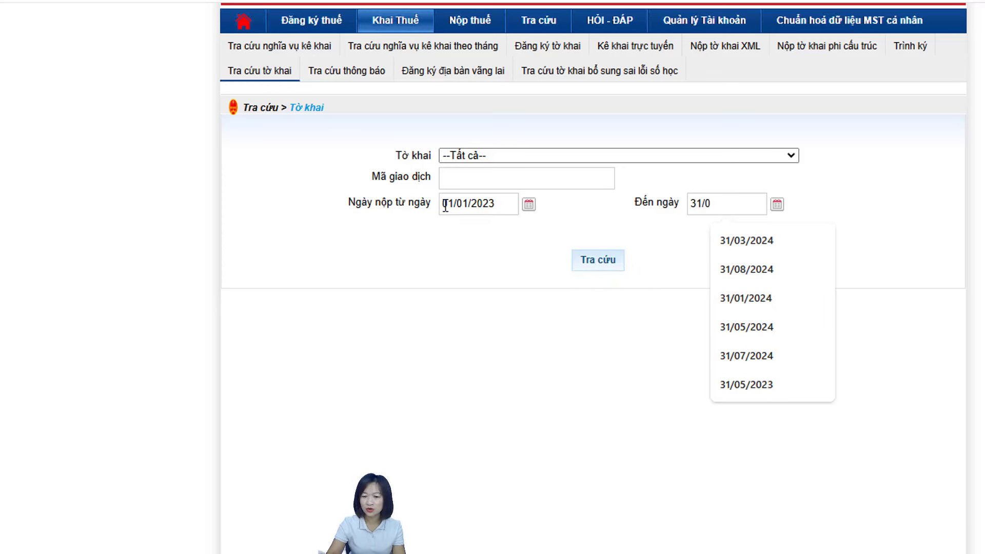
text(1202)
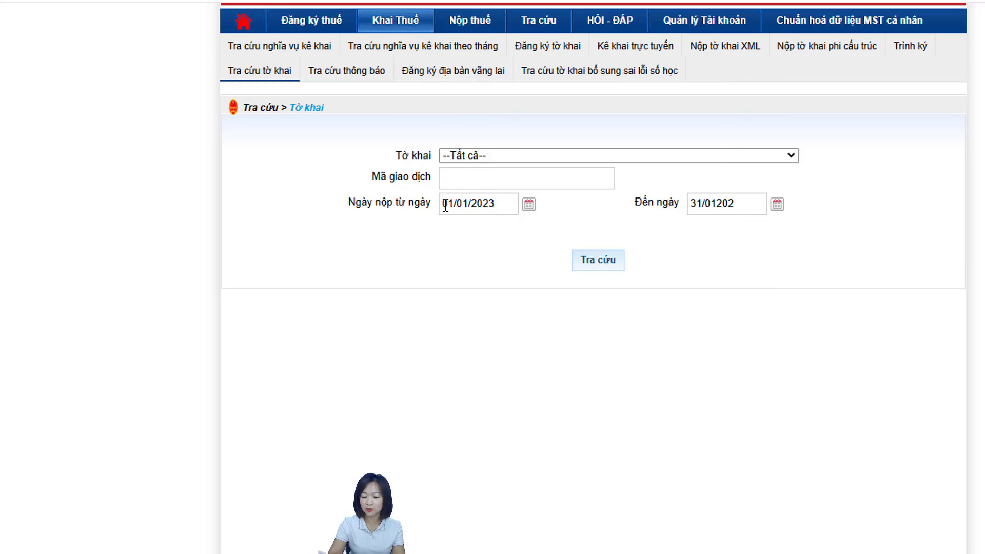
key(BackSpace)
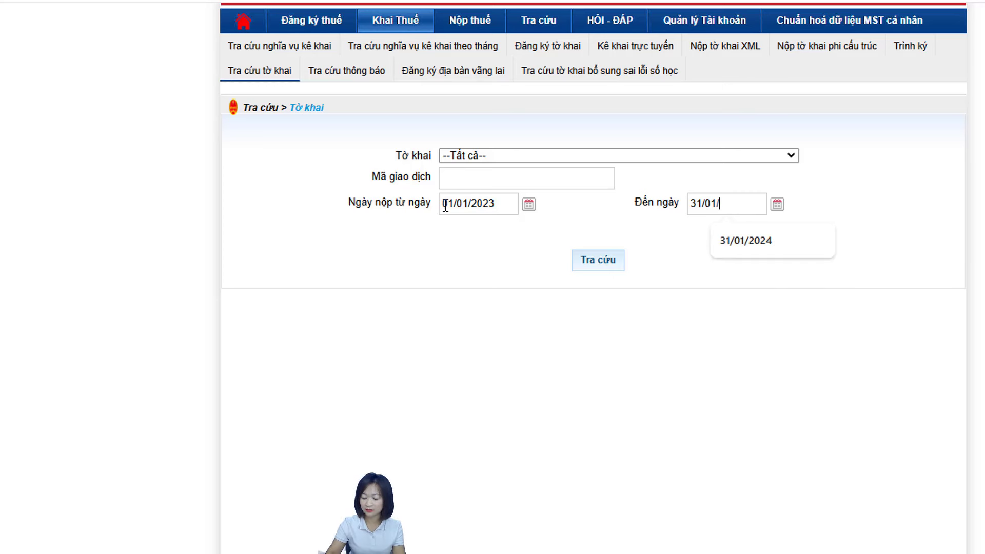
text(/2023)
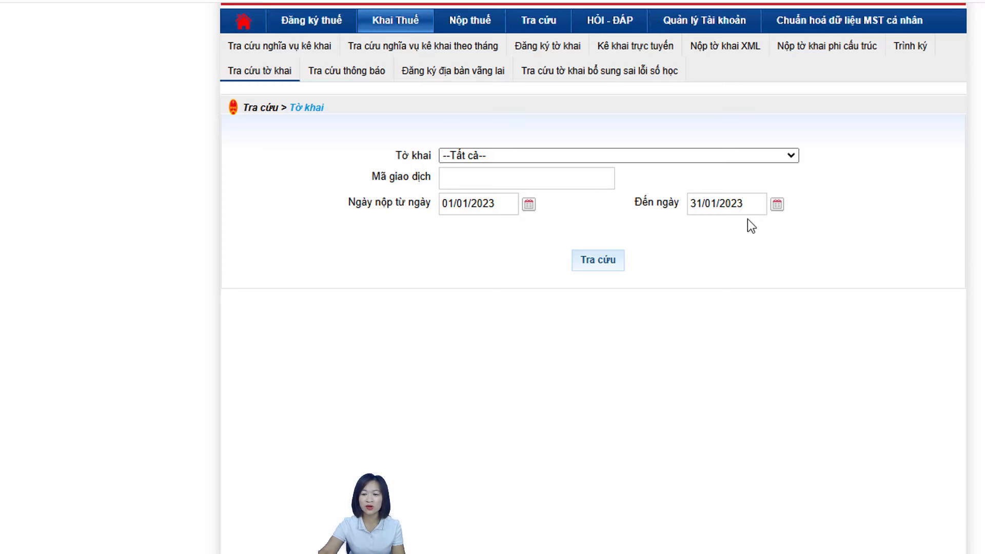
Search for the declarations submitted in that date range and review their tax period, submission and status columns.
click(598, 259)
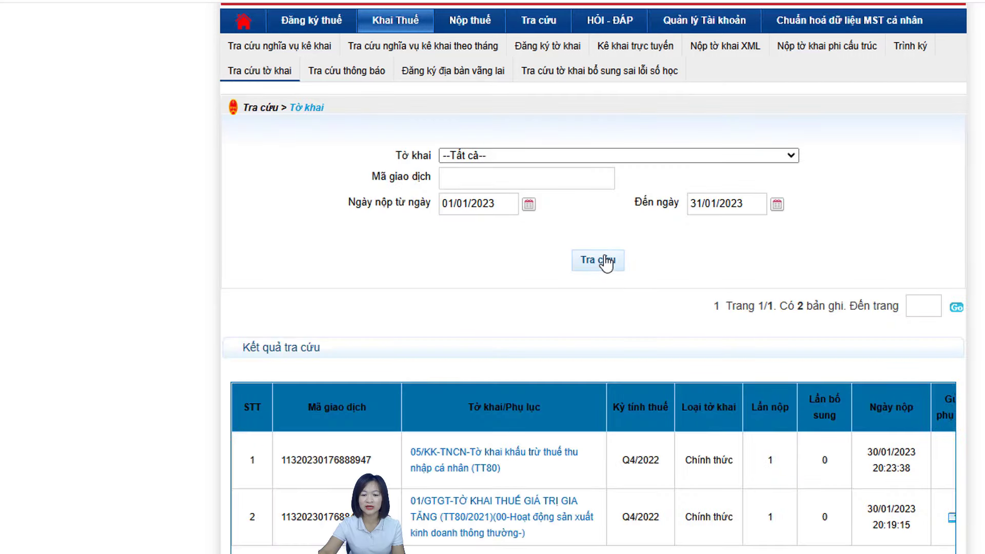
scroll(592, 464, right, 1)
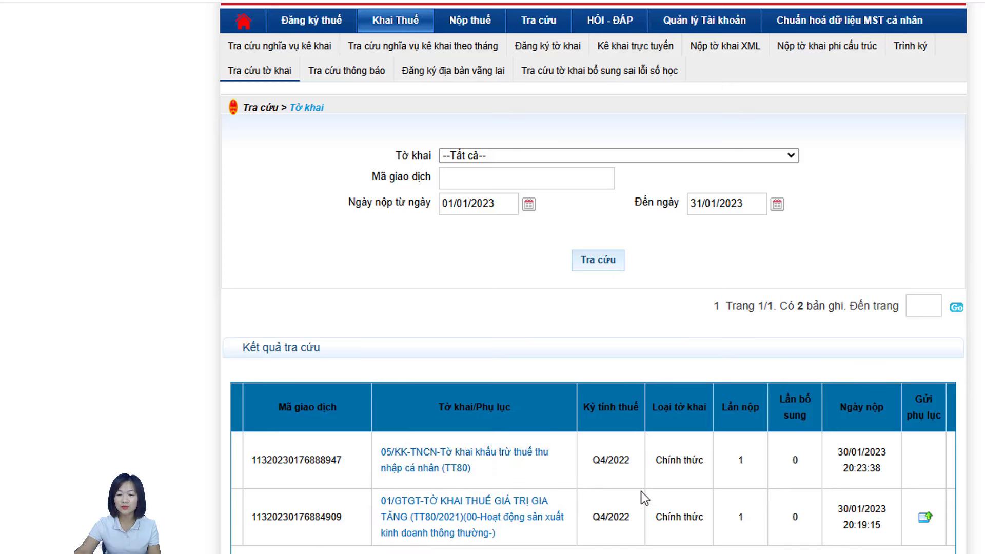
scroll(593, 462, right, 7)
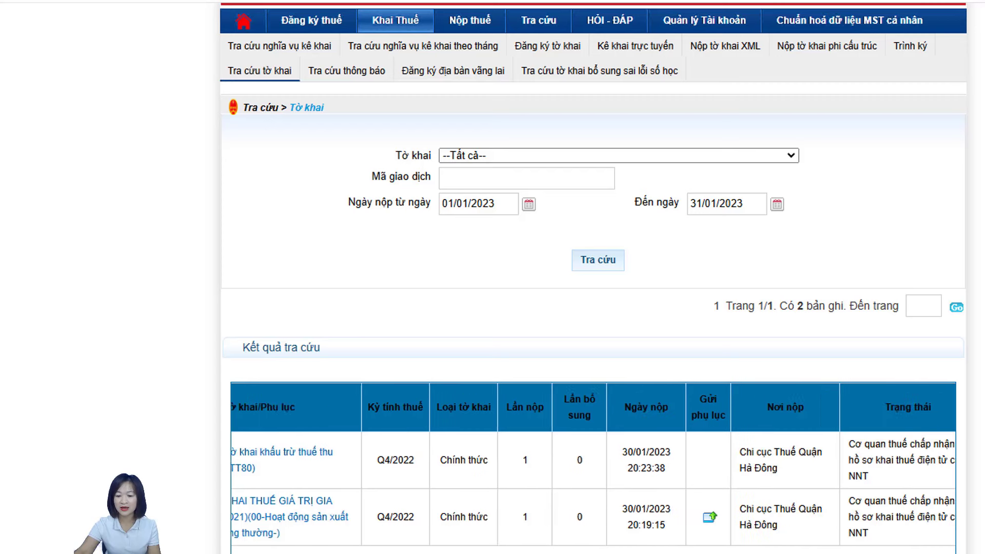
scroll(593, 462, left, 6)
scroll(544, 400, left, 3)
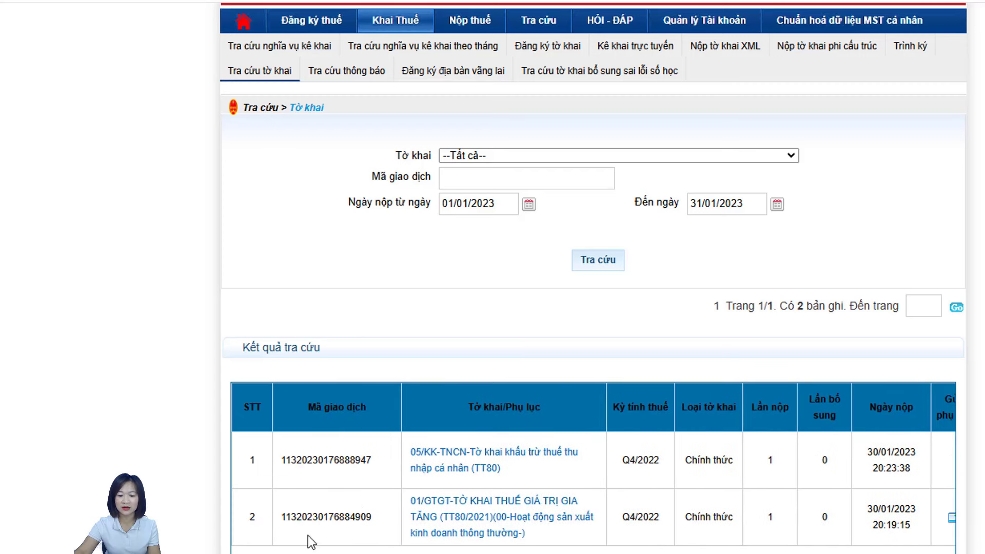
Set the start of the declaration lookup's submission date range to 01/02/2023.
drag(505, 204, 429, 219)
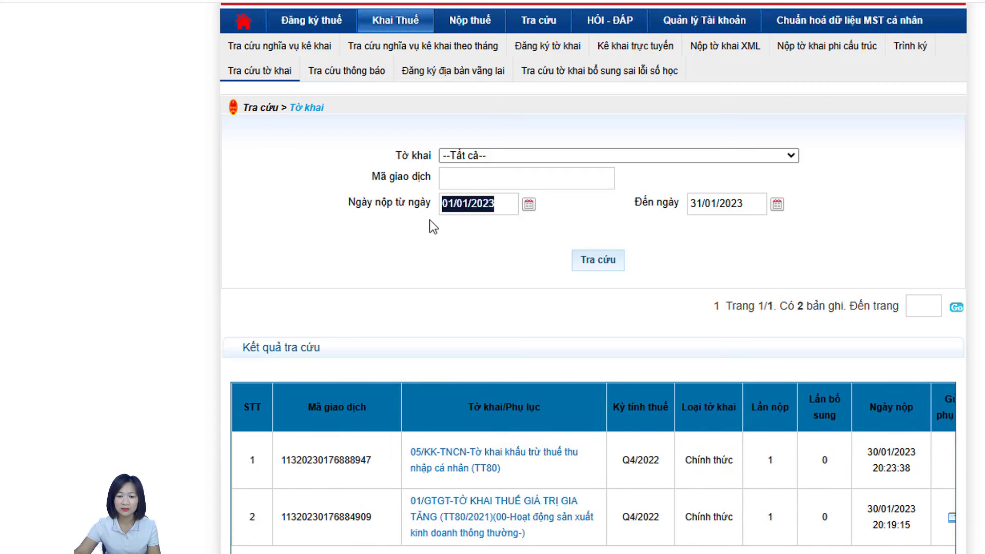
text(01/02/02)
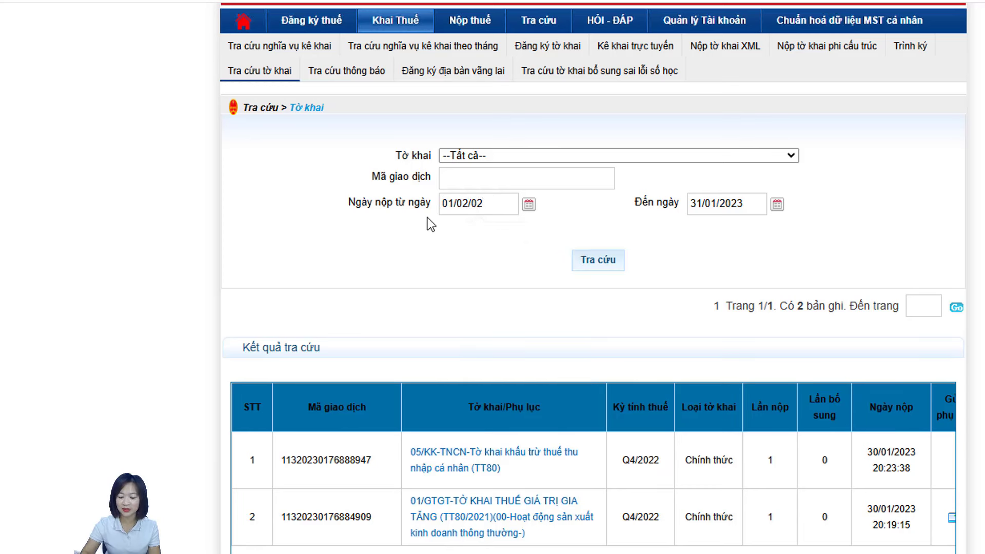
key(BackSpace)
text(22)
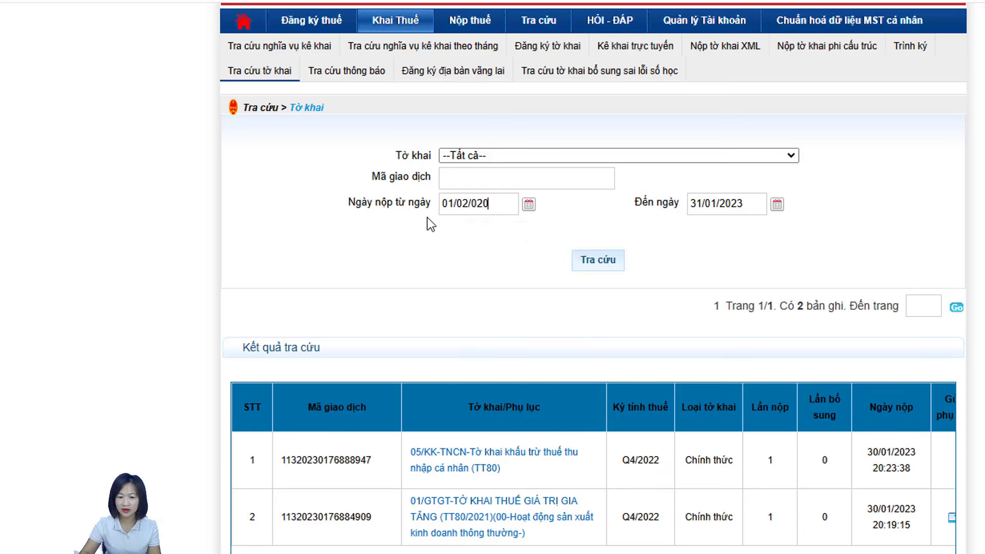
key(BackSpace)
text(0)
key(BackSpace)
key(BackSpace)
text(2023)
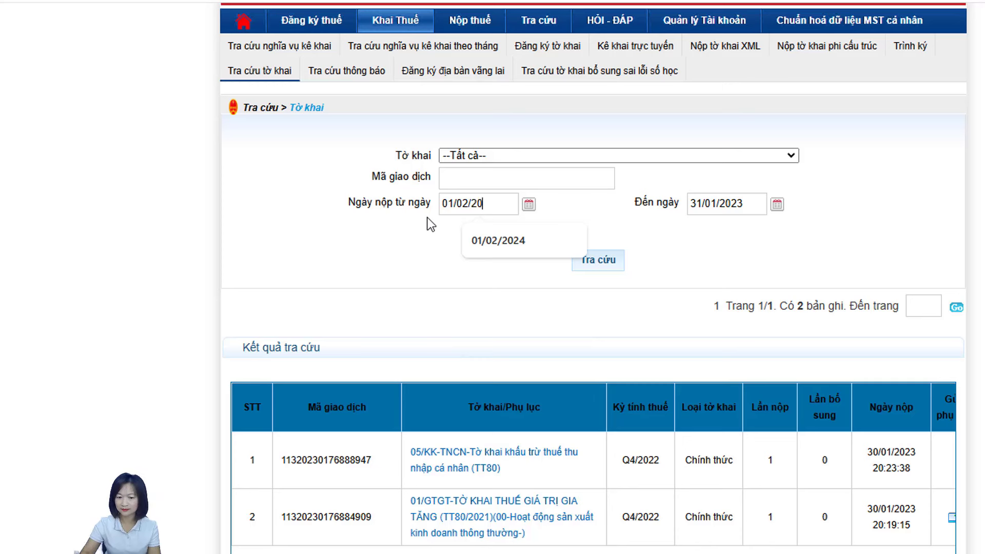
key(Tab)
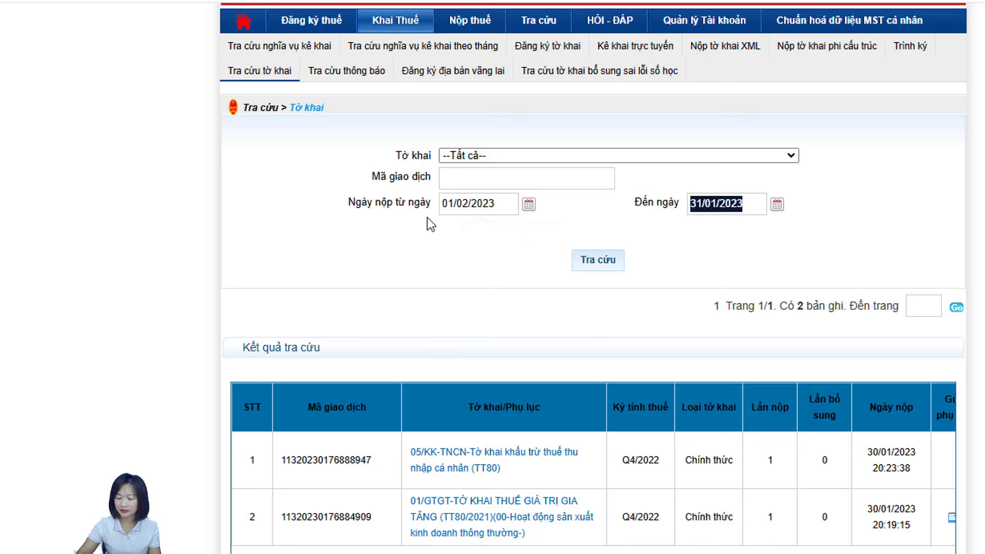
Set the end of the submission date range to 28/02/2023 and search for the declarations submitted in that period.
key(BackSpace)
text(28/0)
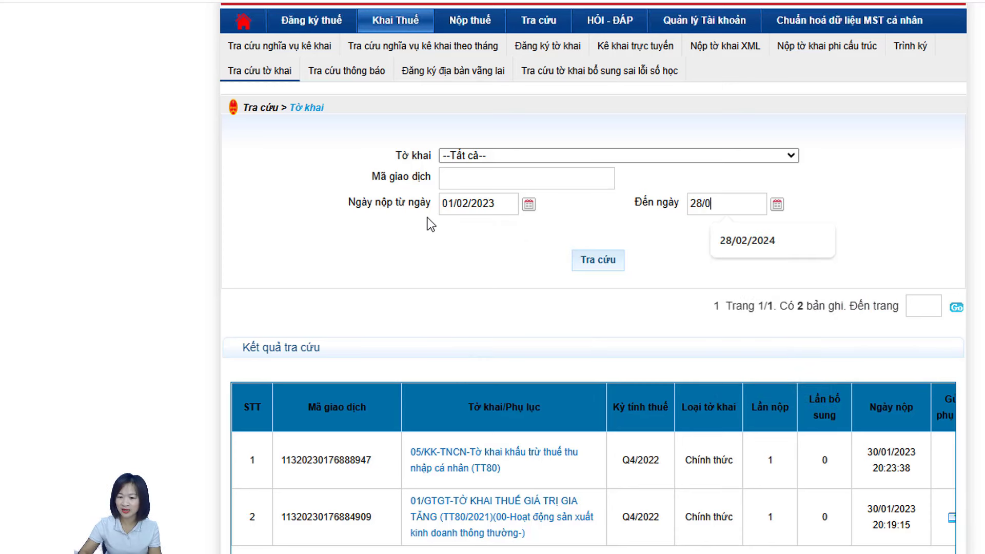
text(2/2)
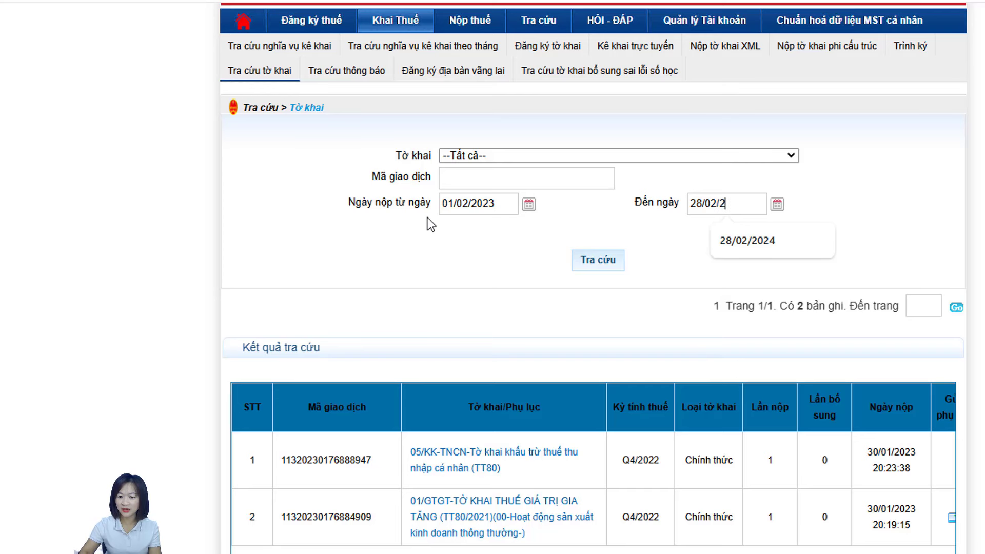
text(023)
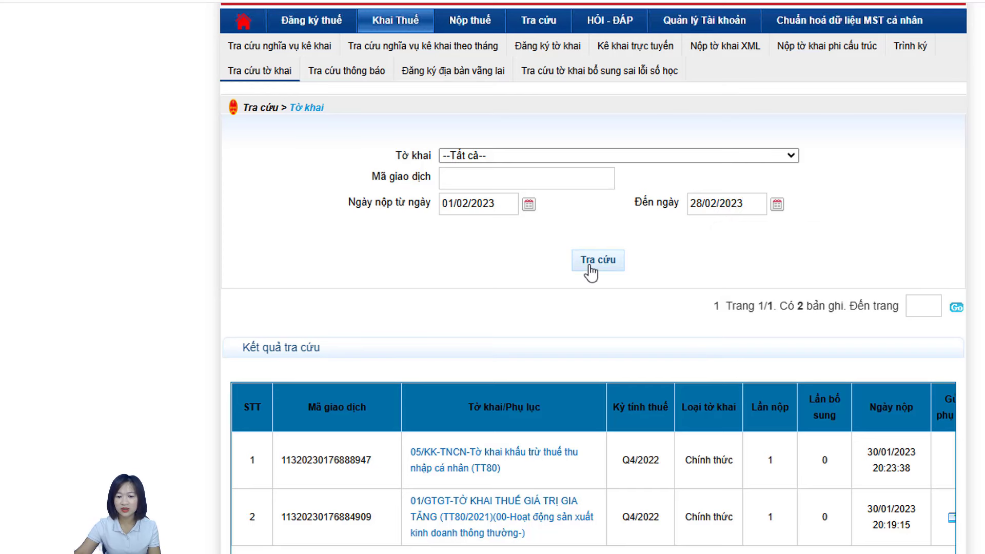
click(590, 264)
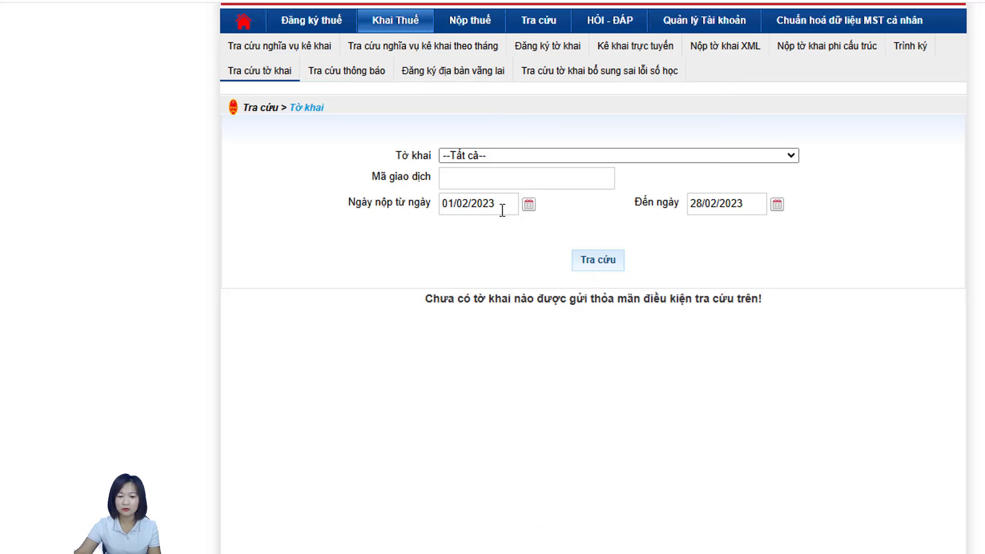
Search for the declarations submitted from 01/03/2023 to 31/03/2023 and review their names and tax periods.
drag(502, 205, 402, 209)
text(01/0)
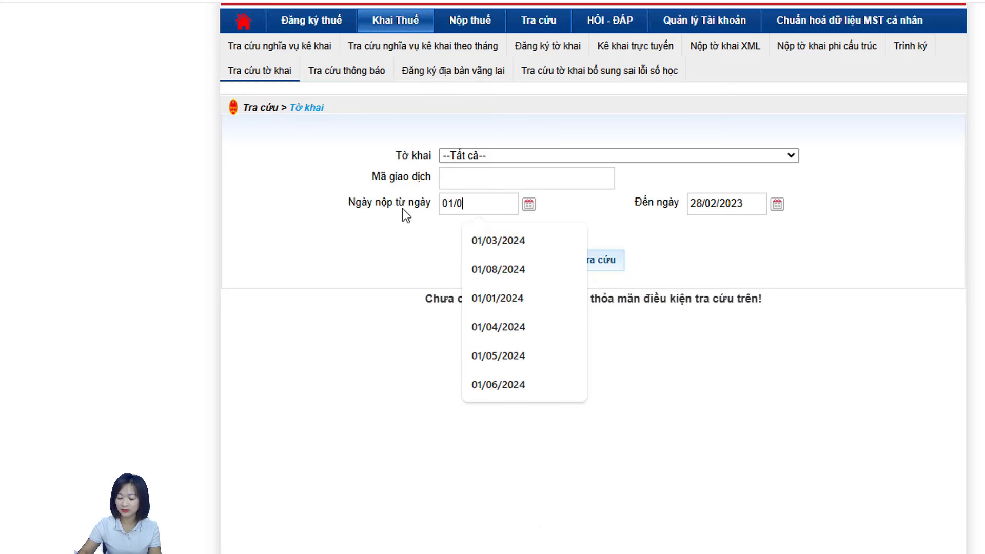
text(3/2023)
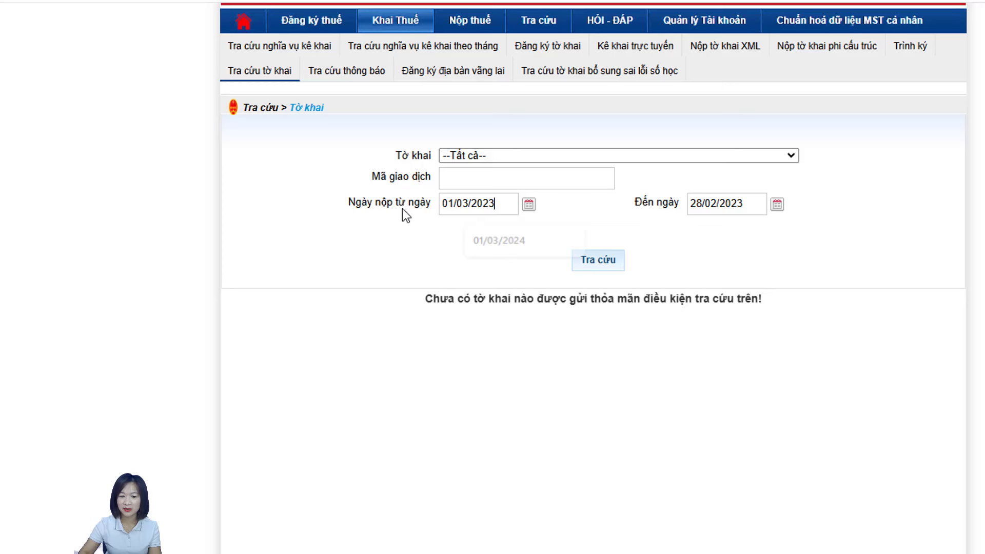
key(Tab)
text(31)
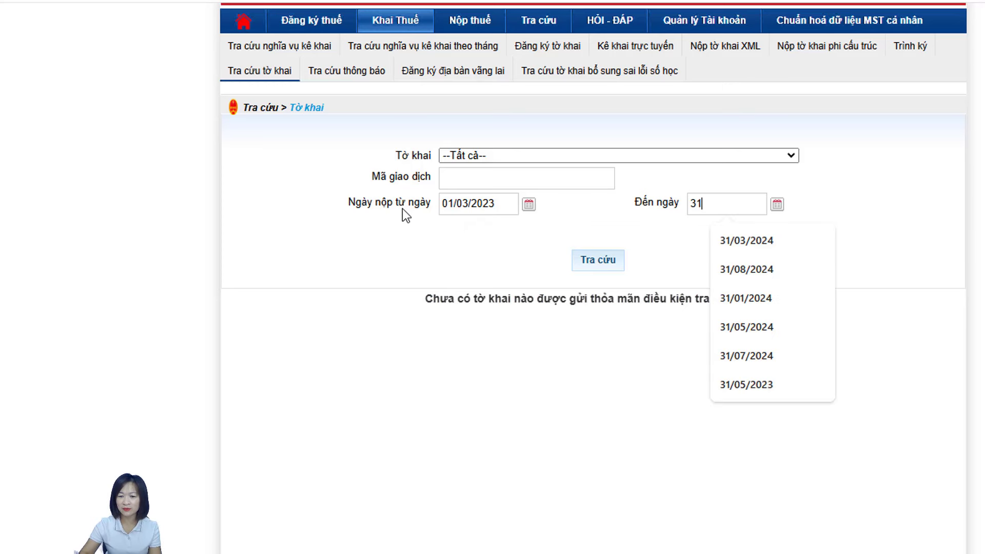
text(/03202)
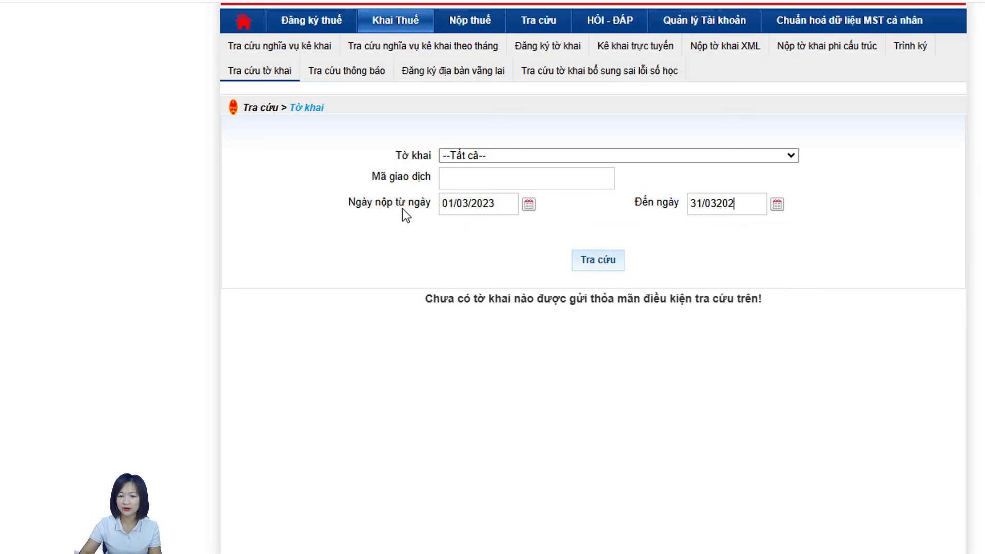
key(BackSpace)
key(BackSpace)
key(BackSpace)
text(3/2023)
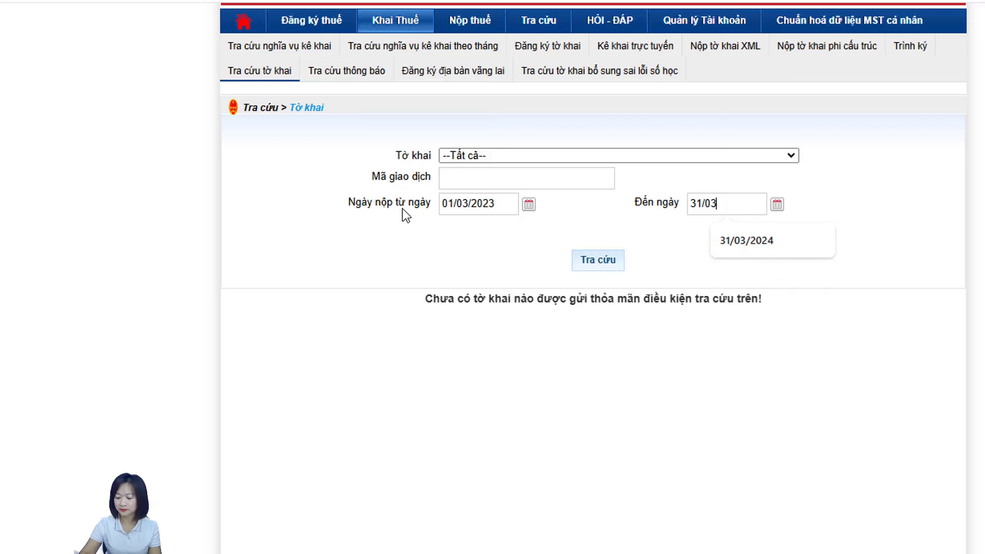
click(601, 264)
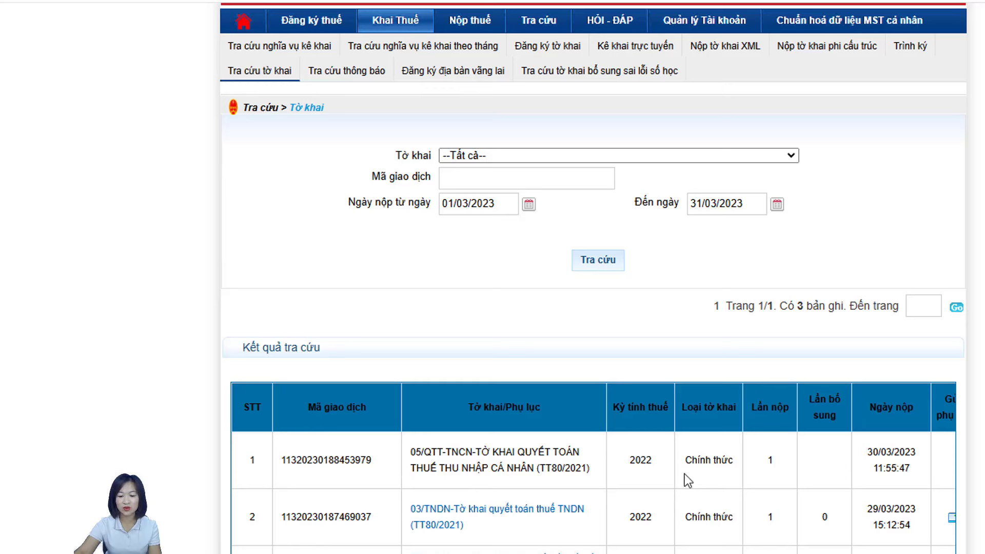
scroll(593, 467, right, 1)
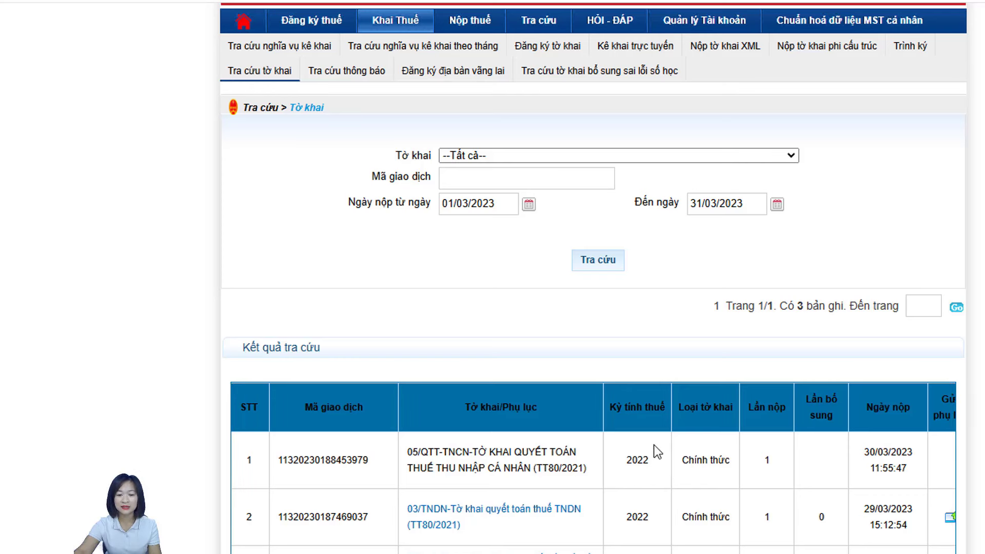
Search for the declarations submitted from 01/04/2023 to 30/04/2023.
drag(495, 203, 424, 215)
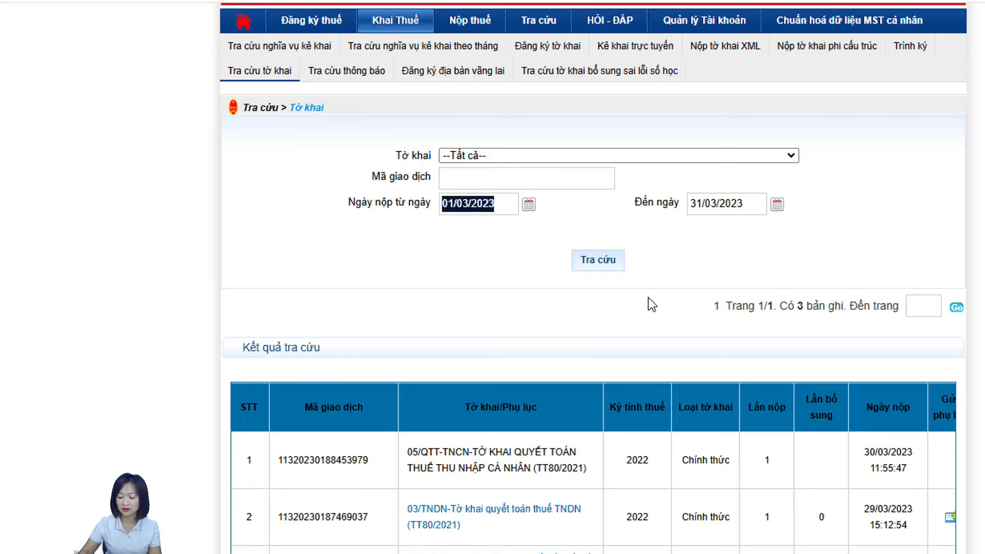
text(01/04/202)
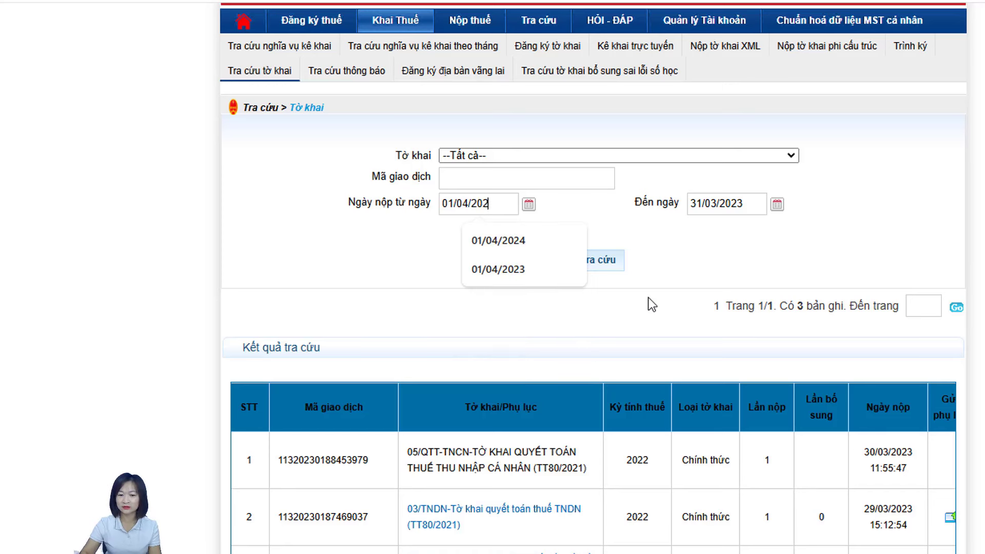
text(3)
key(Tab)
text(3)
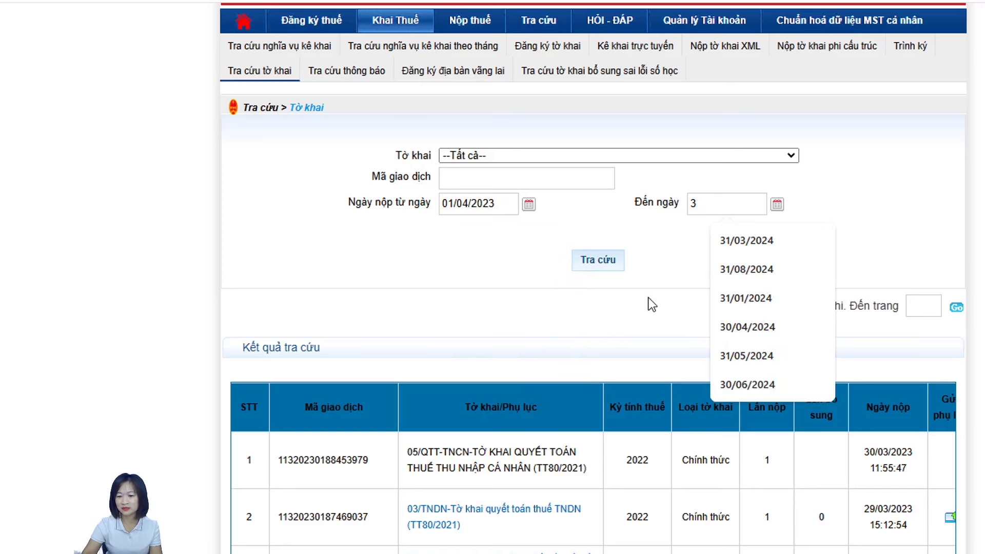
text(0/04/202)
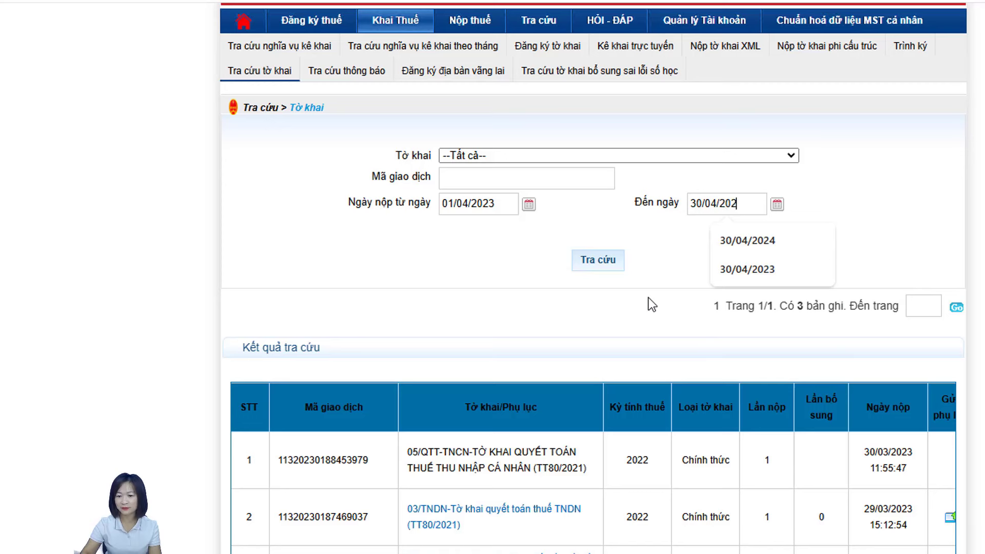
text(3)
click(600, 261)
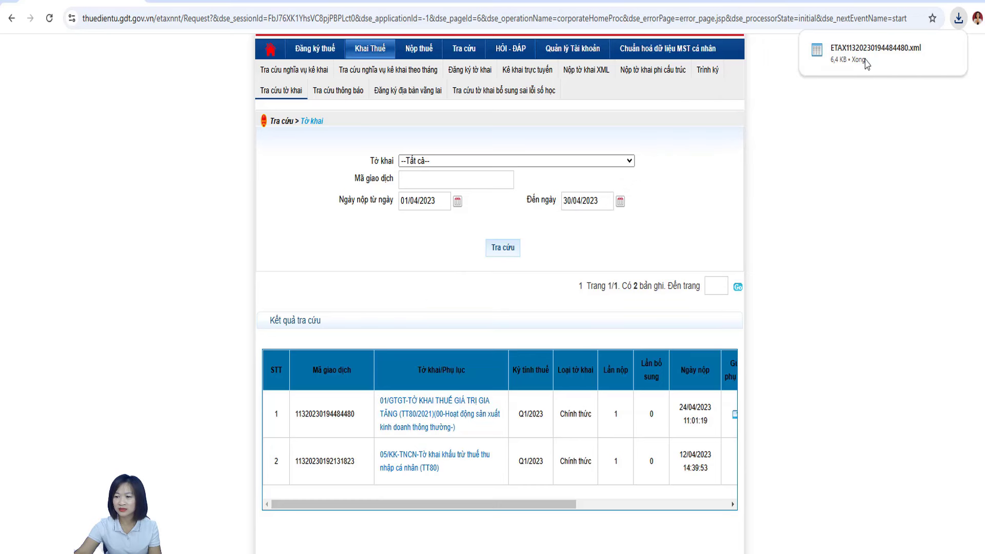
Show the downloaded first-quarter VAT declaration file in its folder, rename it GTGT Q1.2023.1 and close the folder.
mouse_move(931, 53)
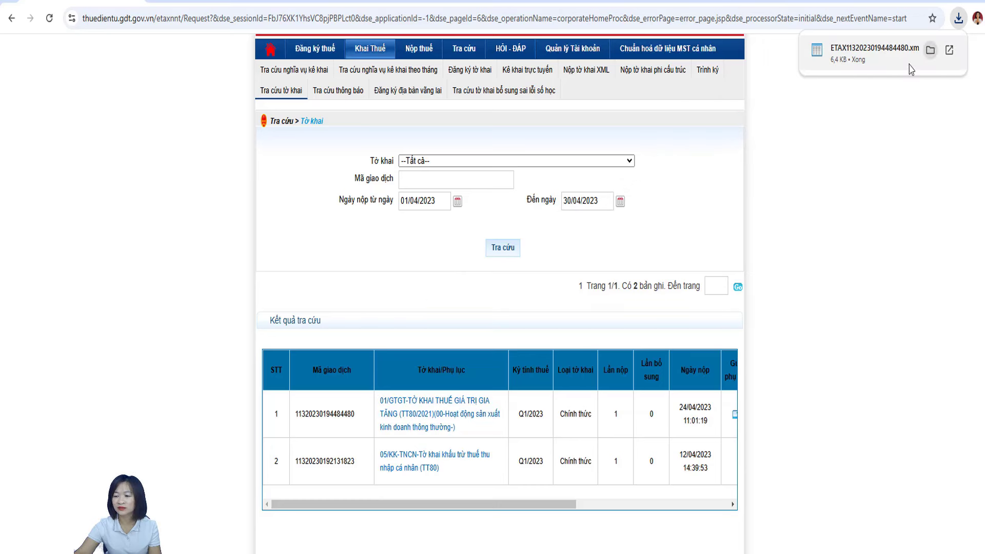
click(930, 51)
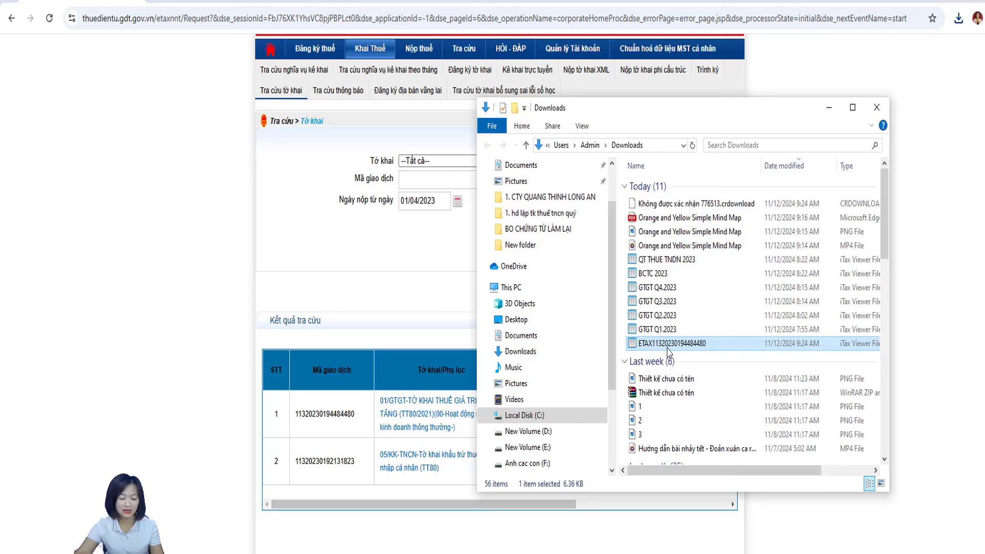
key(F2)
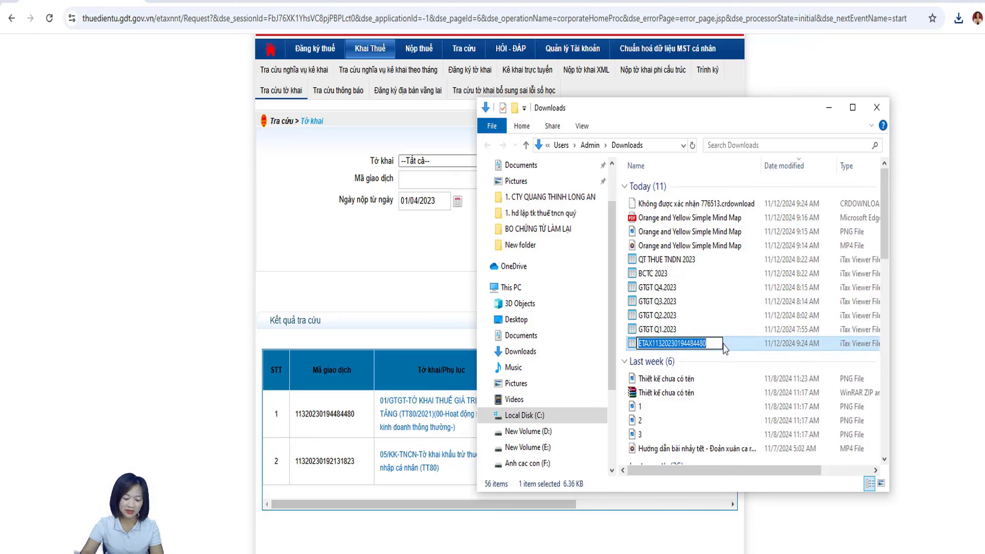
text(GTGT Q)
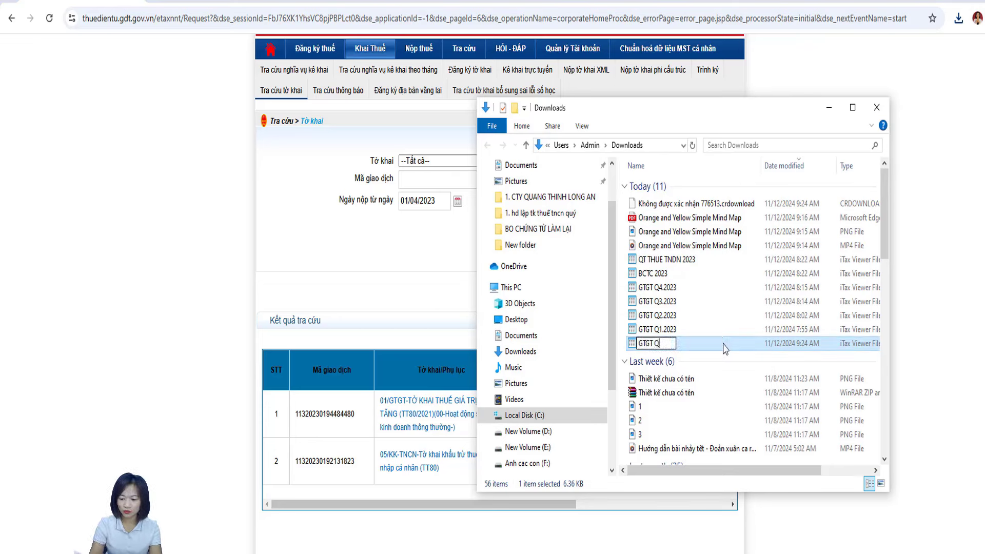
text(1.2023.1)
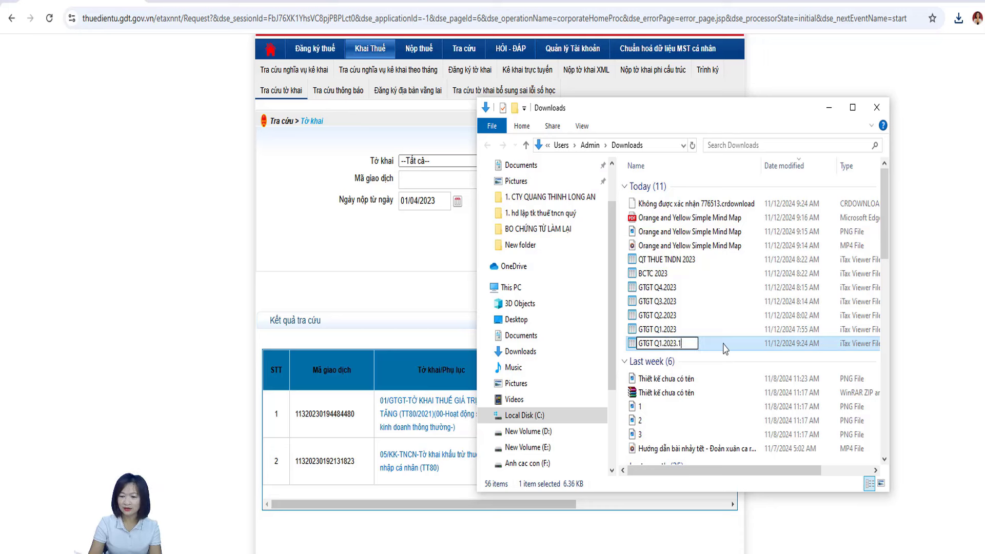
key(Return)
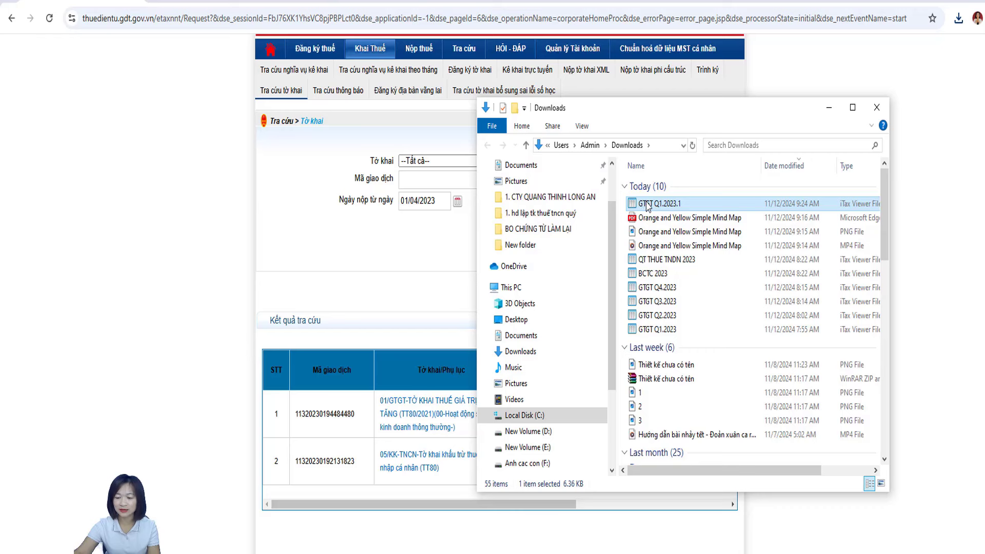
click(875, 108)
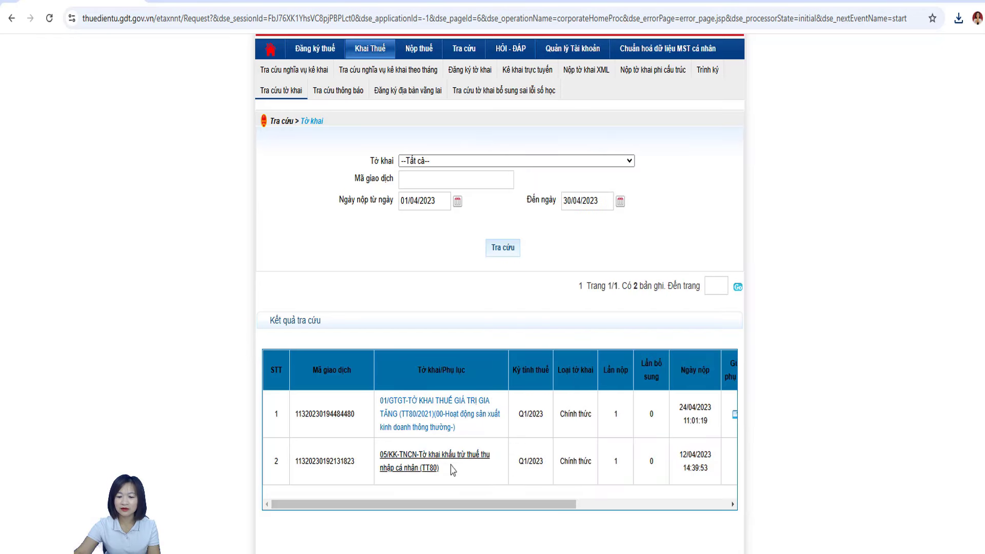
Check the found declarations' remaining columns and switch to the PDF guide to review the five steps of the confirmation request.
mouse_move(456, 507)
mouse_down()
mouse_move(621, 504)
mouse_move(464, 505)
mouse_up()
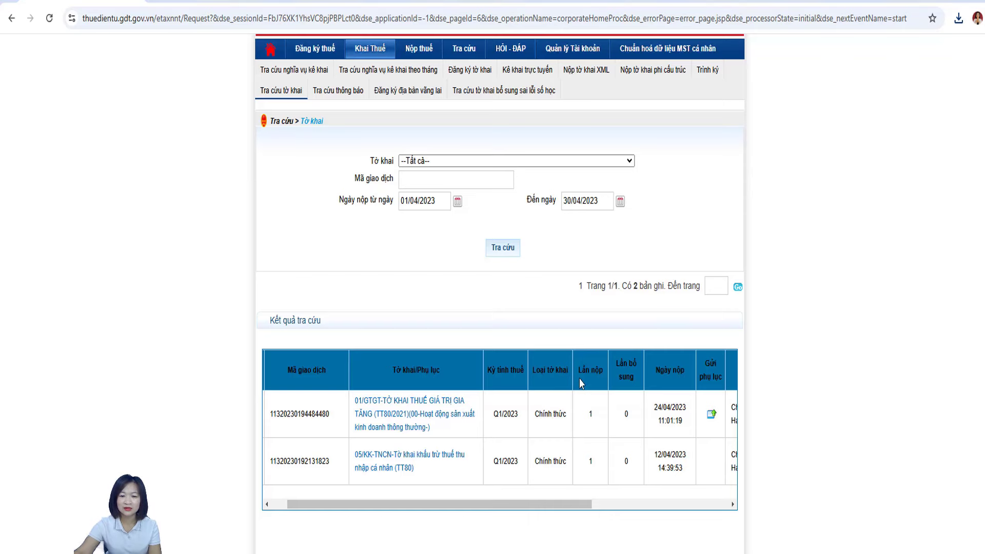
key(alt+Tab)
key(alt+Tab)
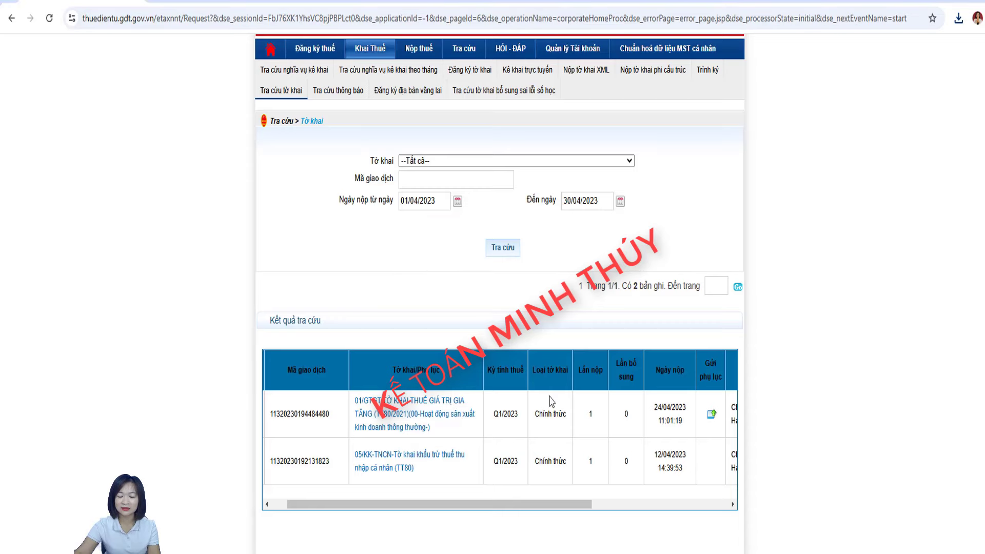
key(alt+Tab)
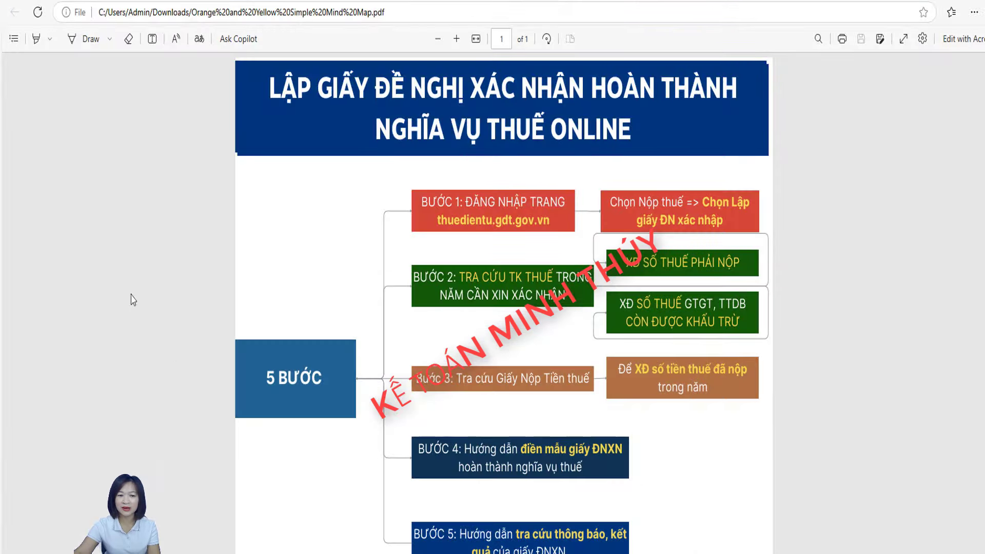
Return to the confirmation request form and examine the paid tax amount column in the tax obligation table.
key(alt+Tab)
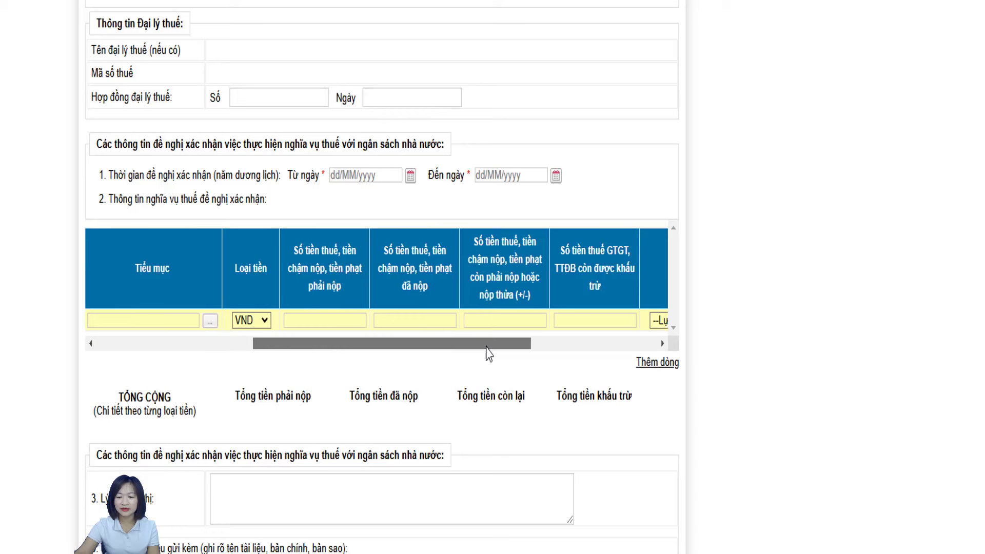
drag(488, 352, 543, 354)
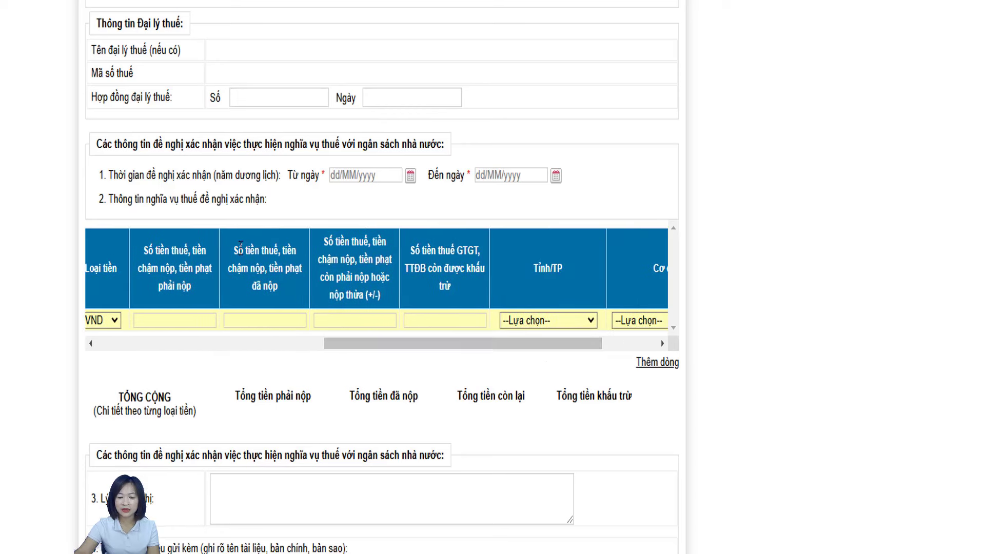
drag(235, 249, 291, 296)
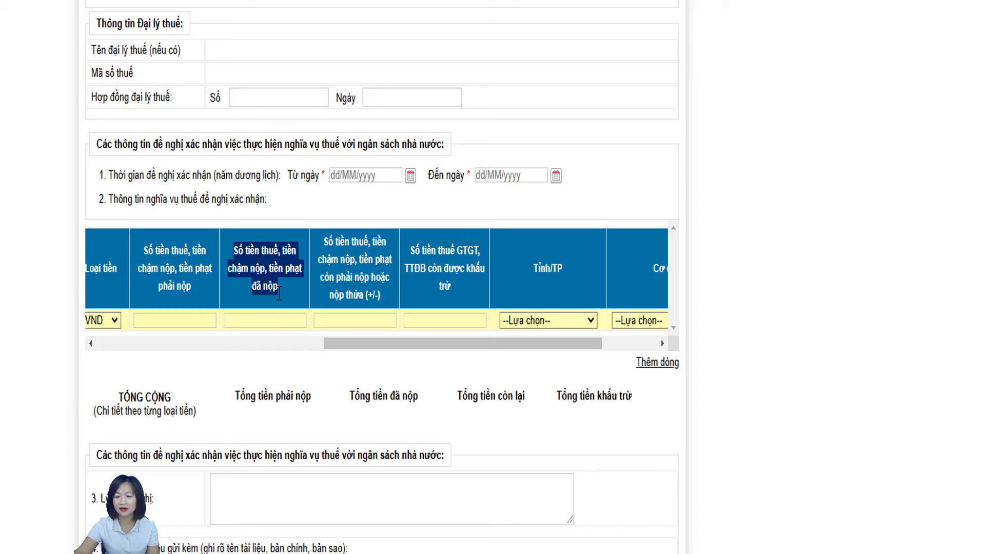
click(289, 293)
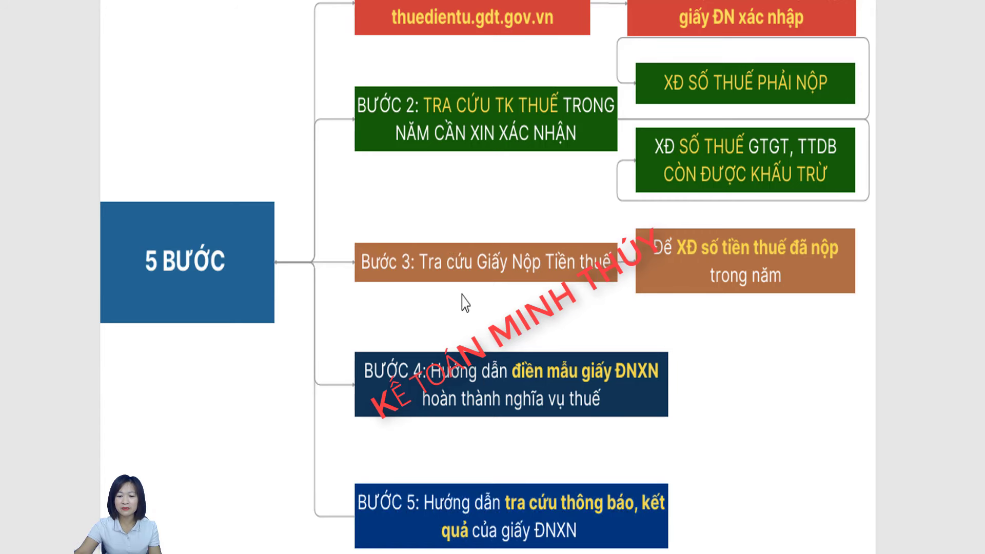
Search the tax payment slips created from 01/01/2023 to 31/12/2023, leaving the other filters at their defaults.
drag(412, 262, 616, 258)
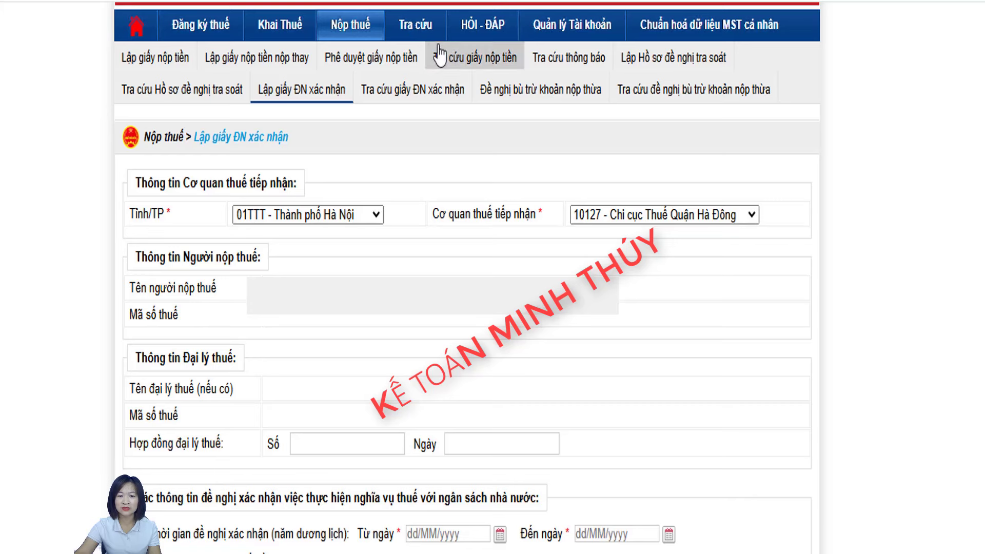
click(375, 32)
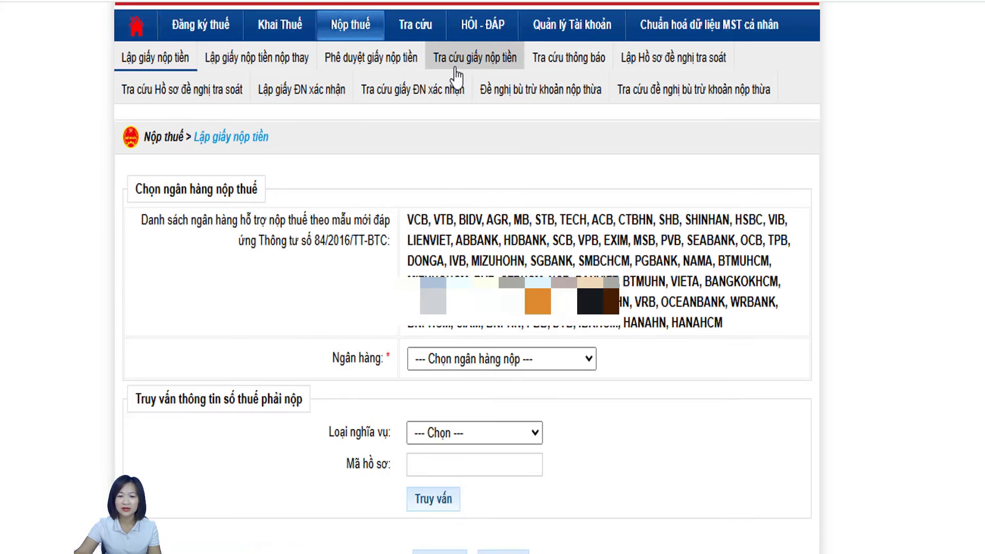
click(466, 72)
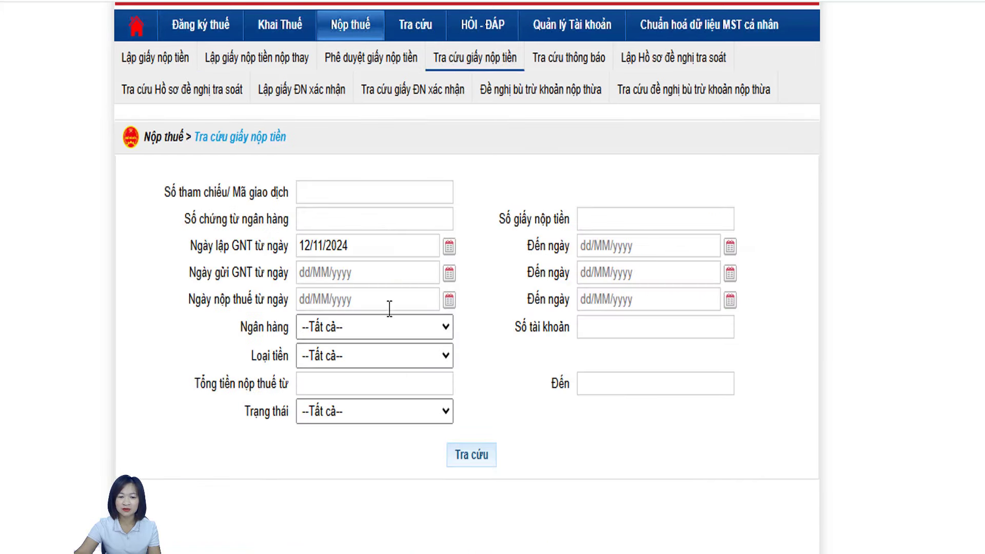
triple_click(366, 246)
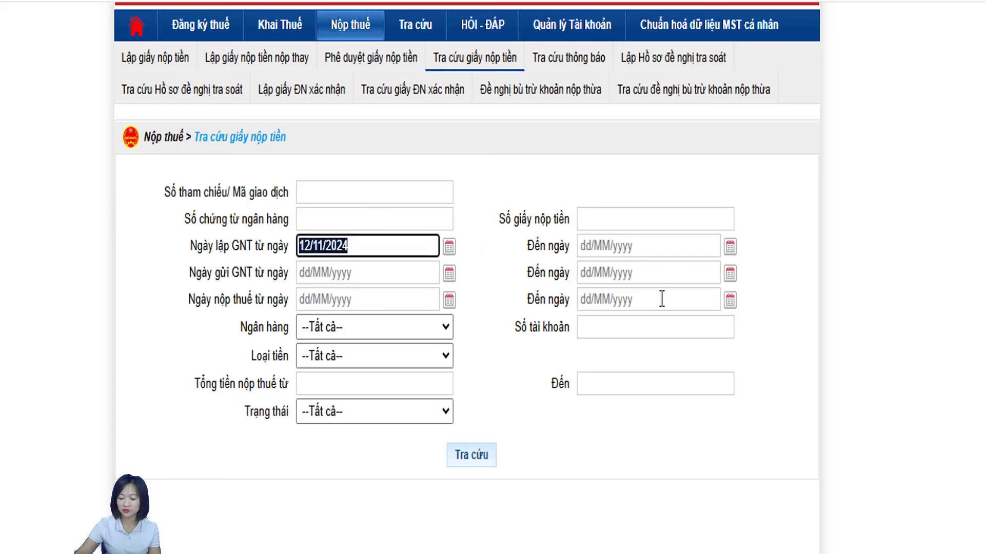
text(01/01/2023)
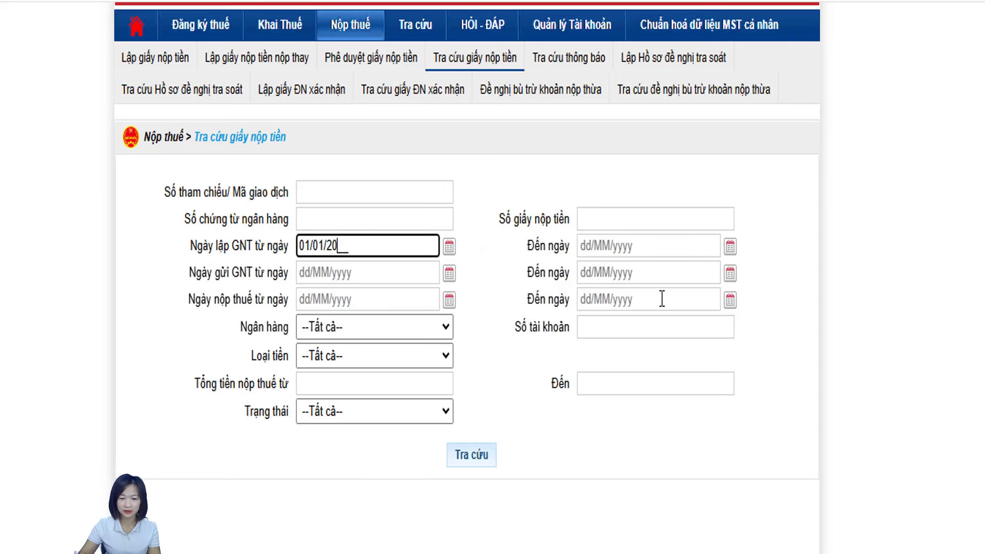
key(Tab)
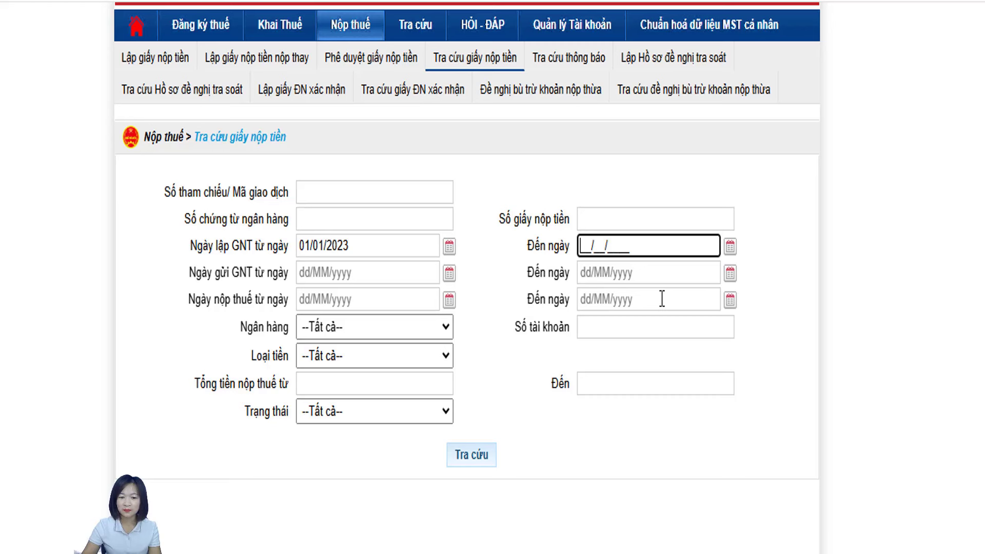
text(31/12/2023)
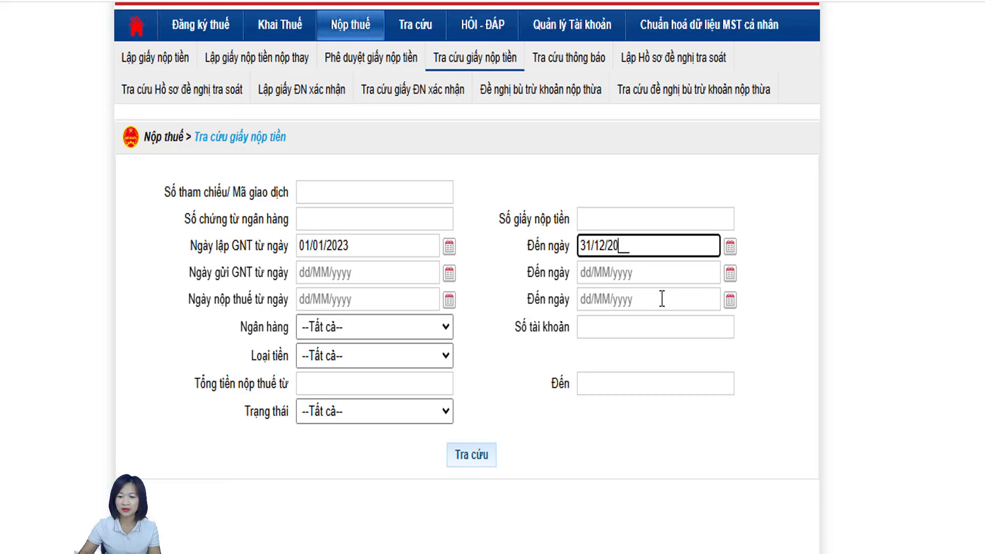
click(474, 454)
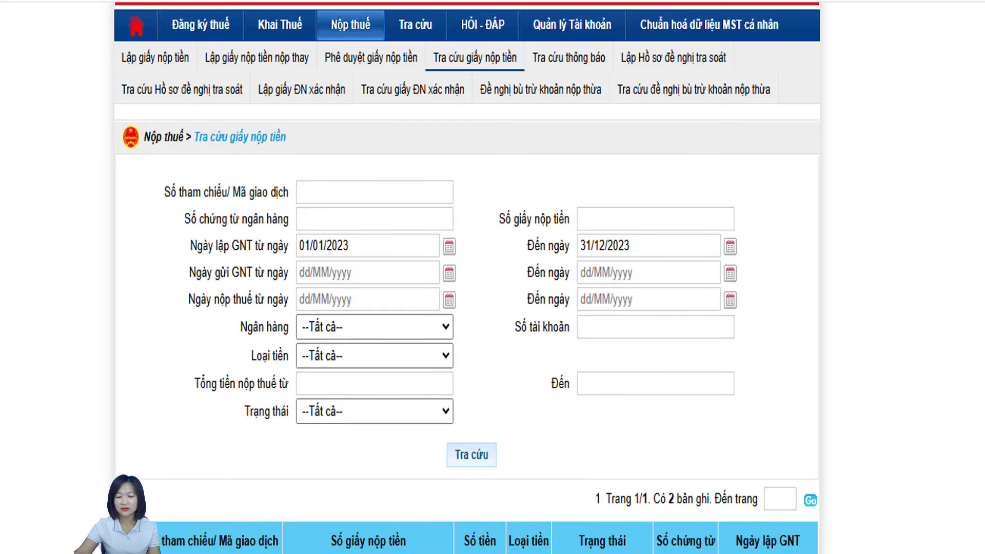
Check the amounts and statuses of the found payment slips and open the successfully paid slip.
scroll(424, 538, right, 3)
scroll(423, 538, left, 5)
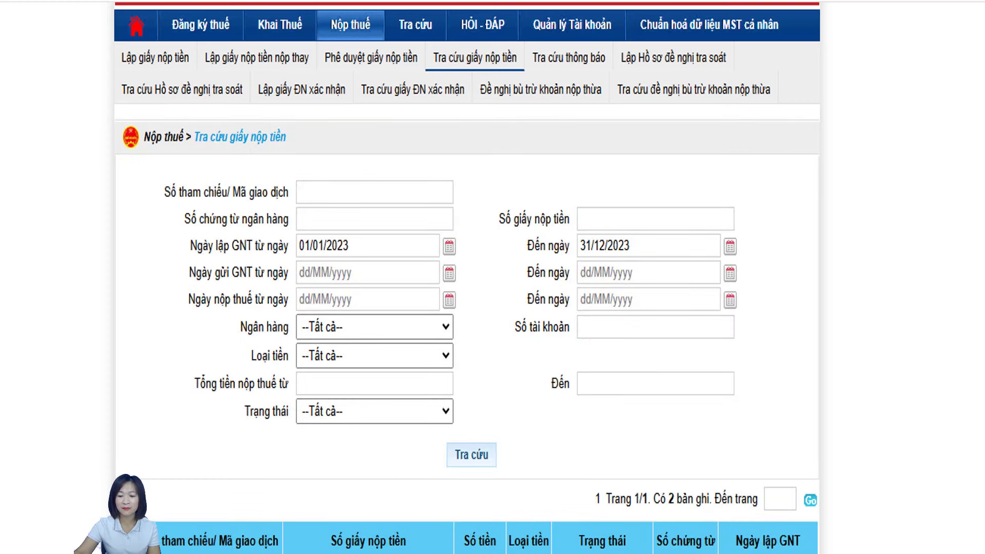
scroll(424, 515, down, 3)
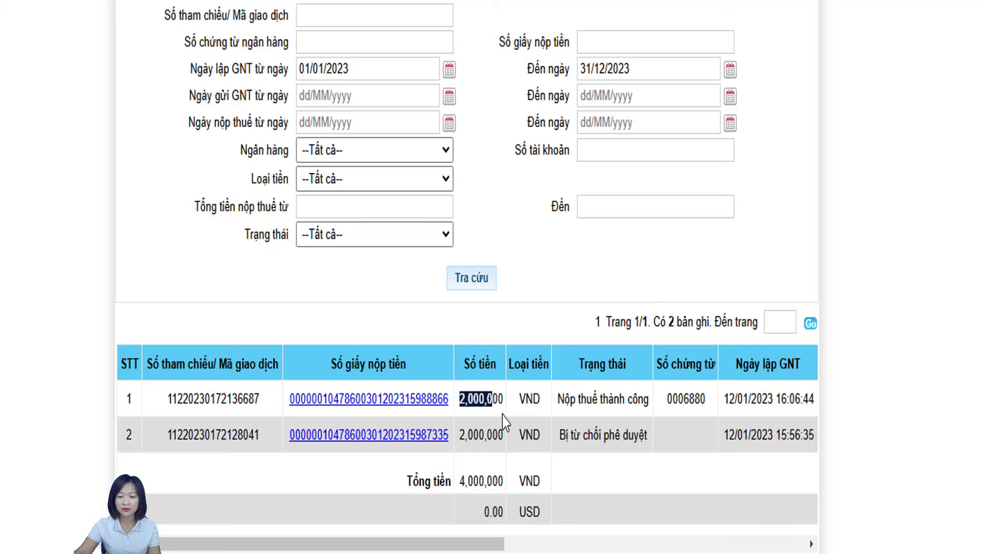
drag(571, 401, 640, 419)
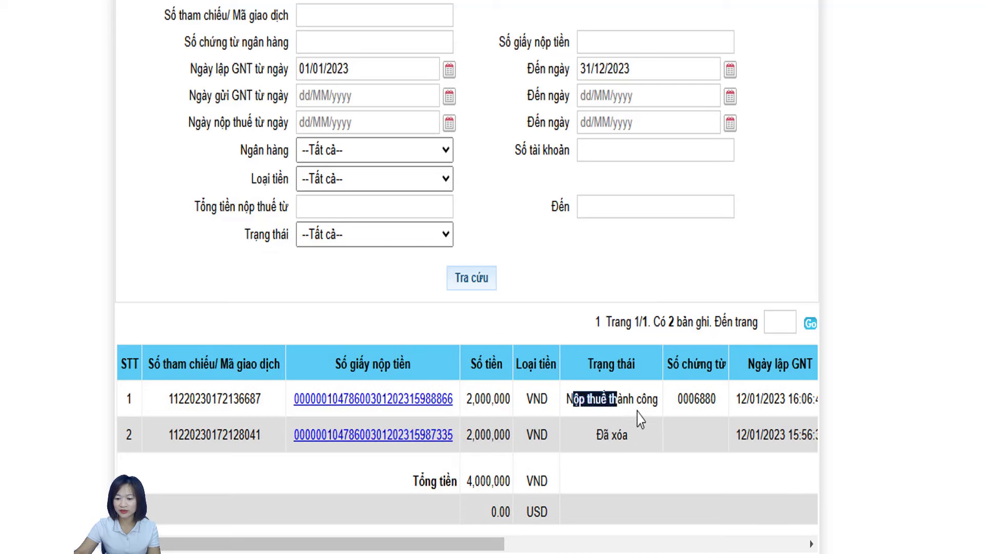
click(417, 400)
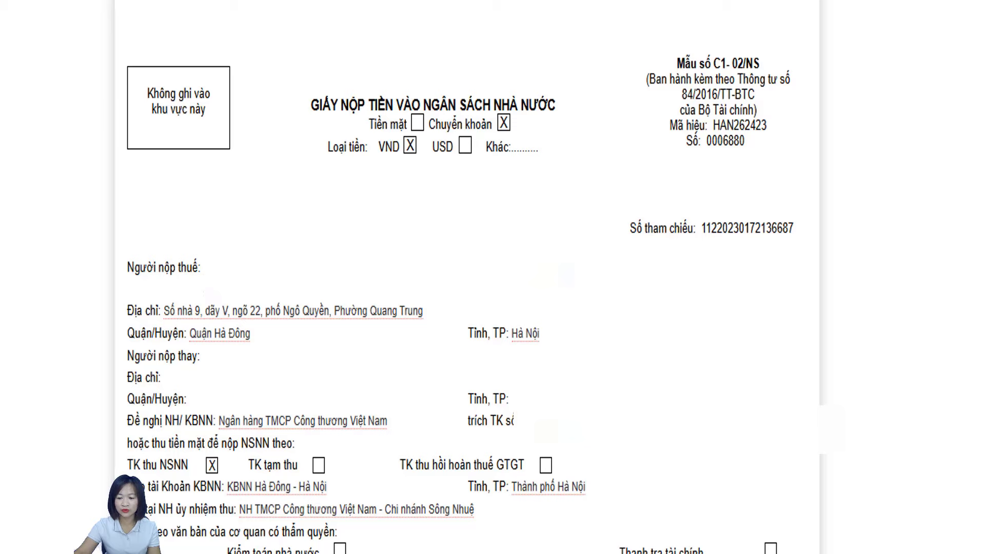
Examine the slip's payment description, VND amount, chapter code and NDKT code.
scroll(569, 497, down, 12)
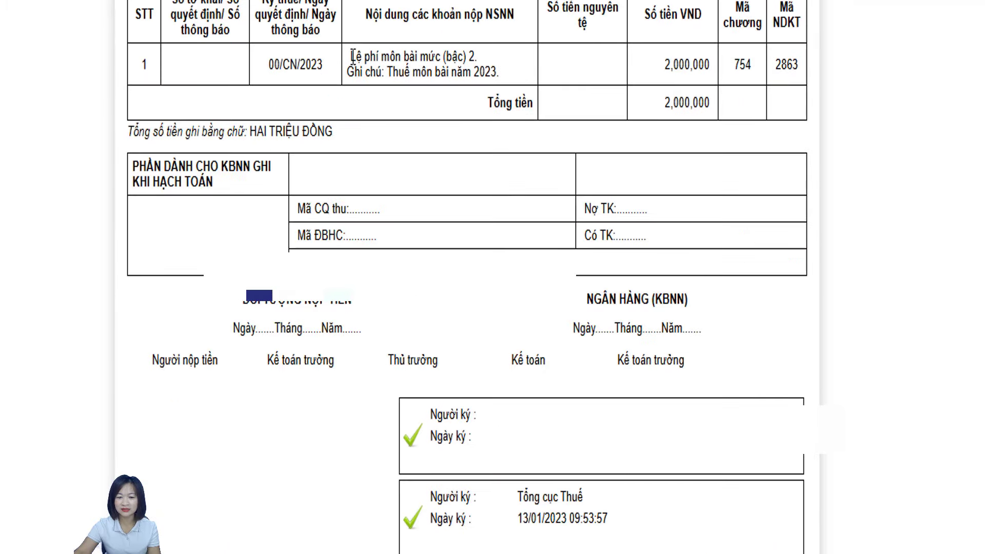
drag(350, 56, 500, 68)
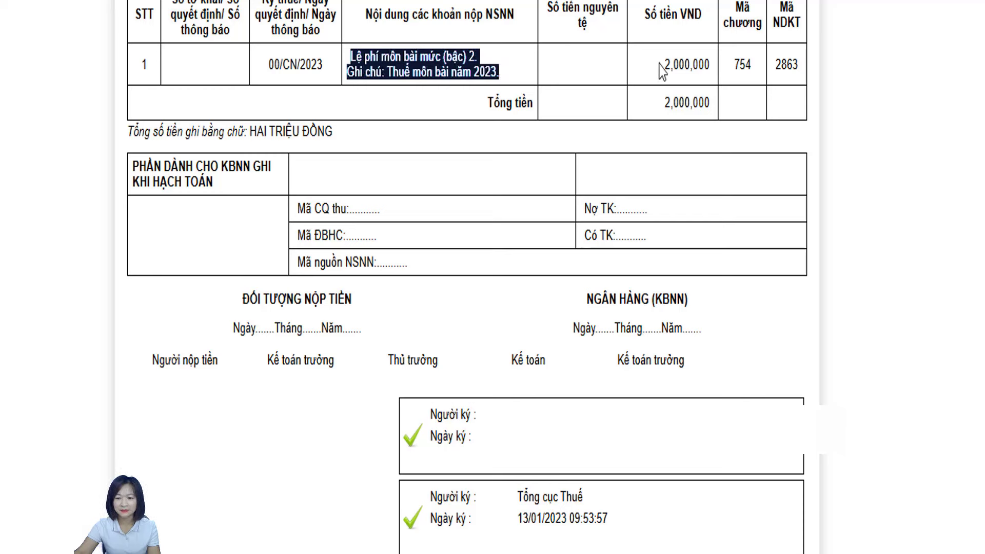
drag(664, 66, 786, 74)
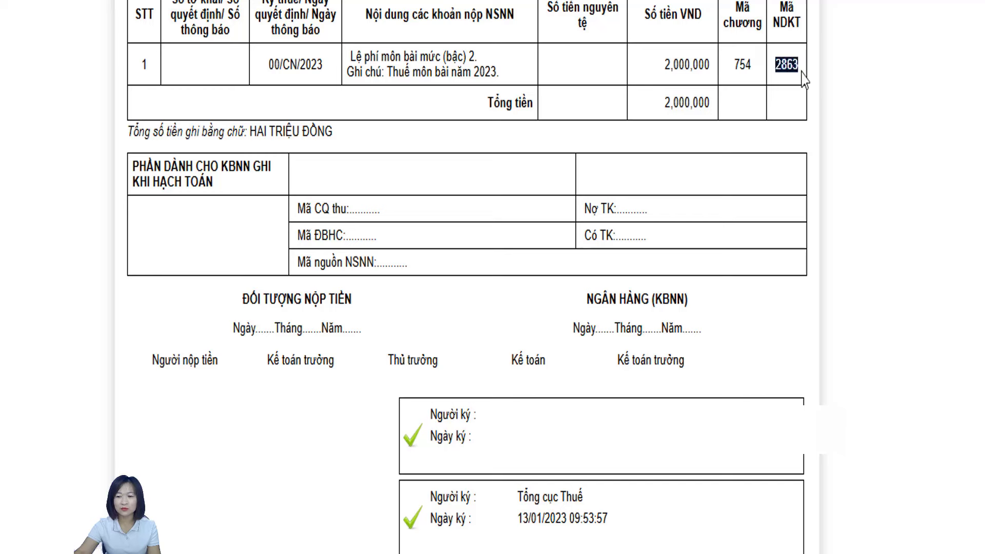
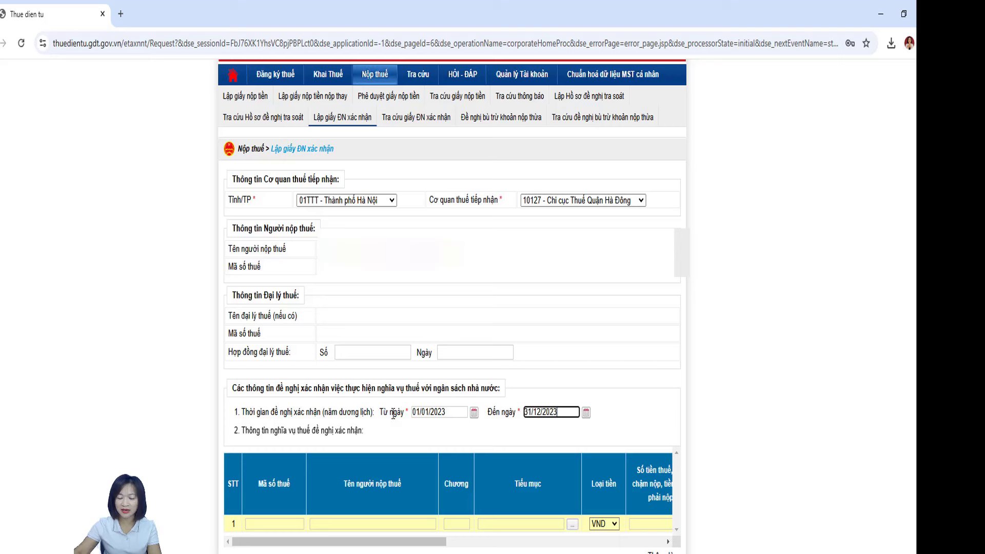
Start the first row of the confirmation request's tax obligation table, dismiss the duplicate-period notice and set the chapter to 754.
click(251, 523)
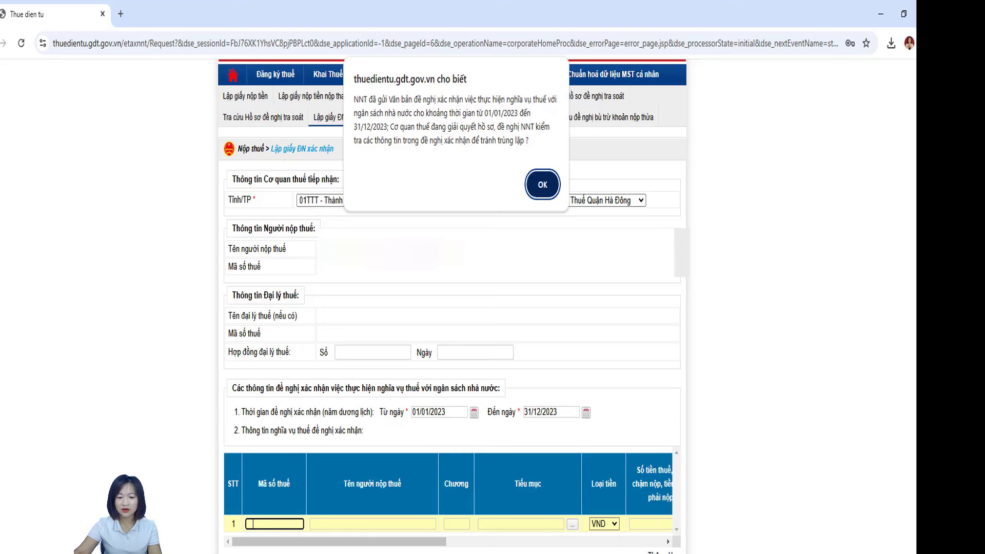
click(542, 189)
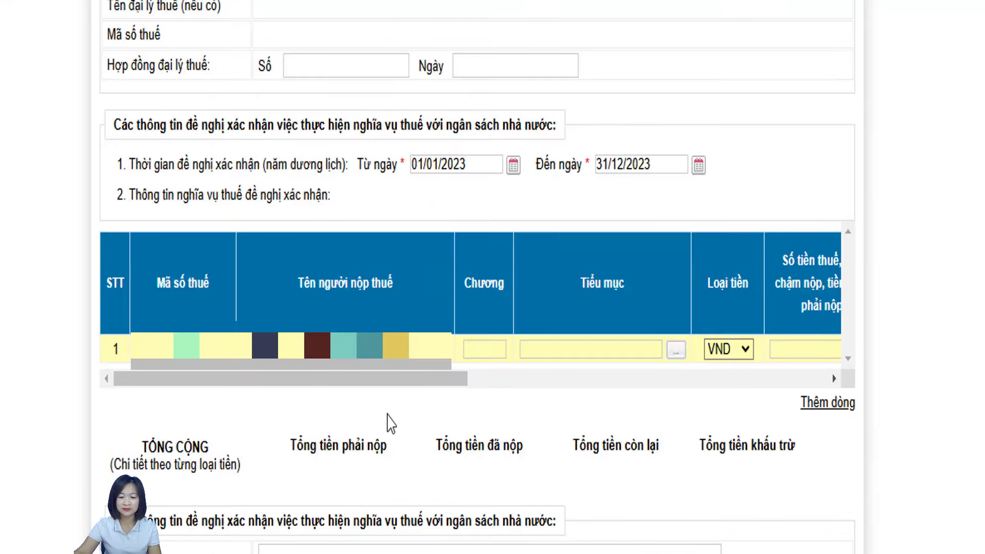
click(487, 348)
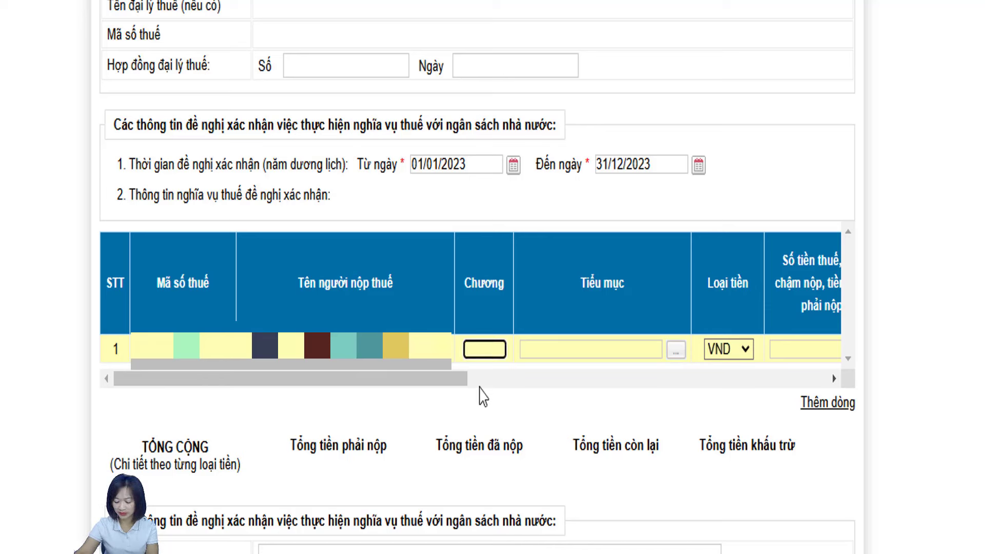
text(754)
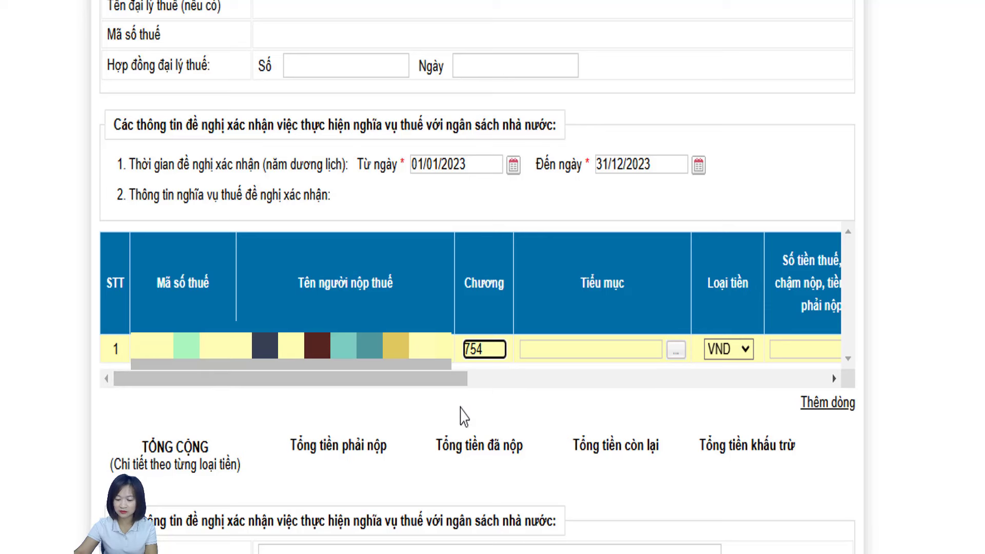
Look up section 1000 - Thuế thu nhập cá nhân and choose sub-item 1001 (Thuế thu nhập từ tiền lương, tiền công) for the first row.
click(567, 345)
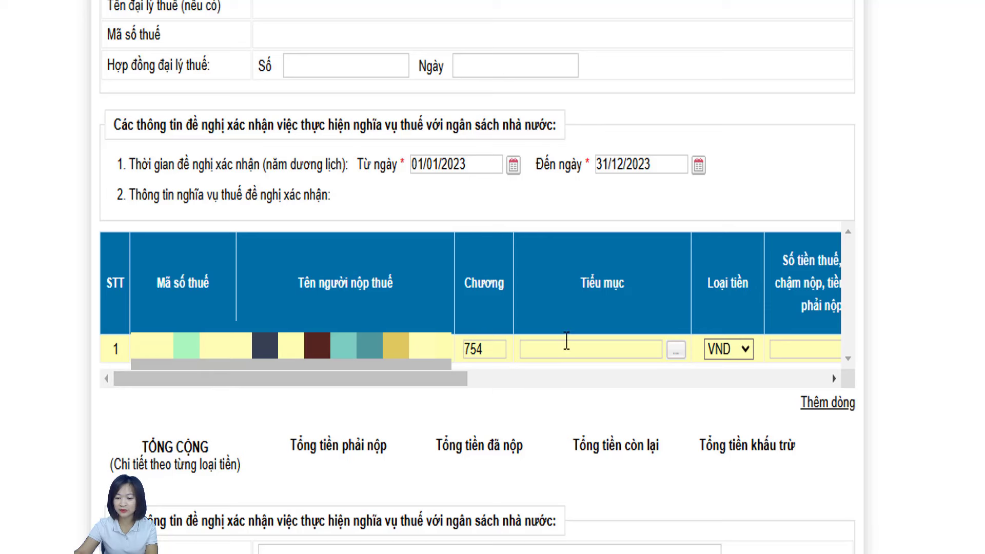
click(675, 354)
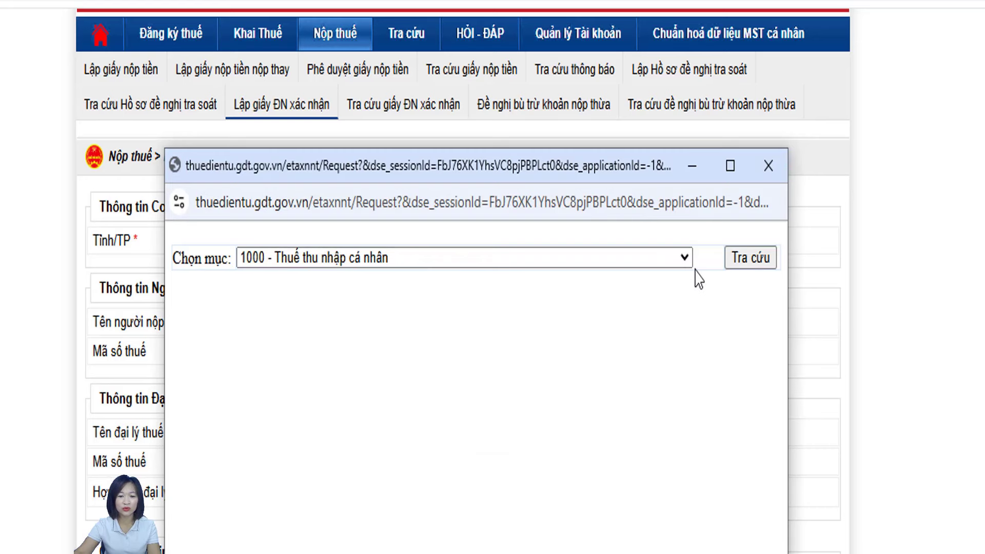
click(745, 265)
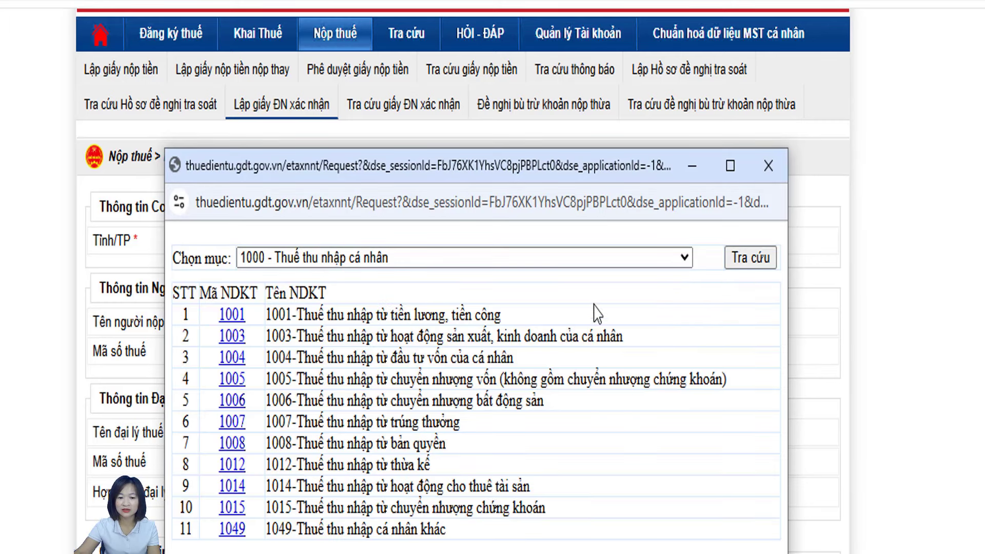
click(229, 322)
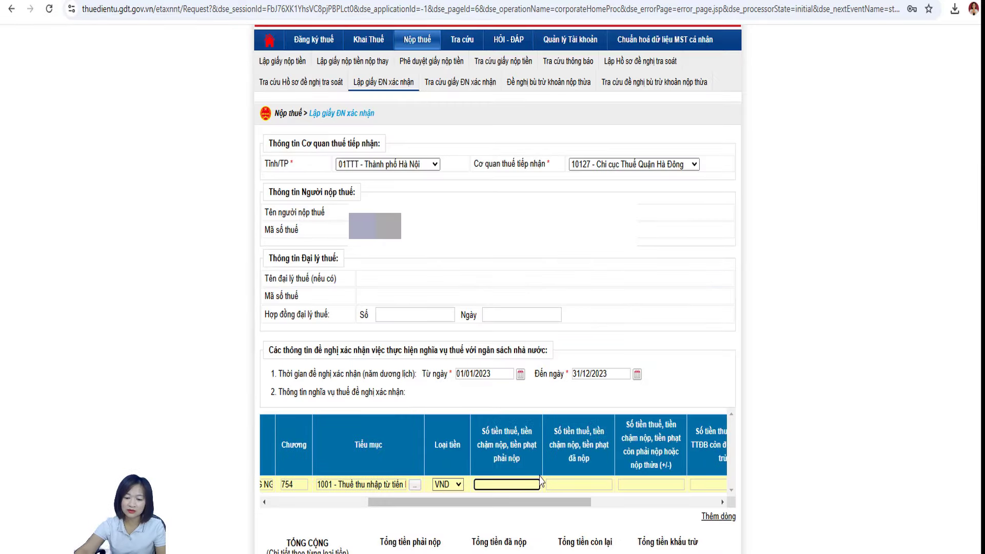
Set the first row's payable and paid tax amounts to 0 and proceed through the remaining balance to the deductible VAT amount.
right_click(502, 482)
click(582, 484)
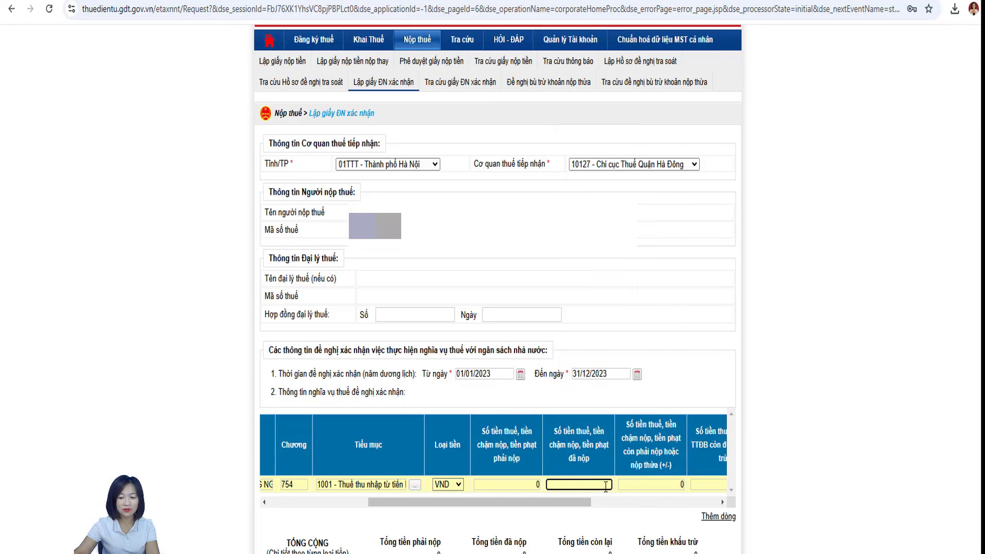
click(642, 482)
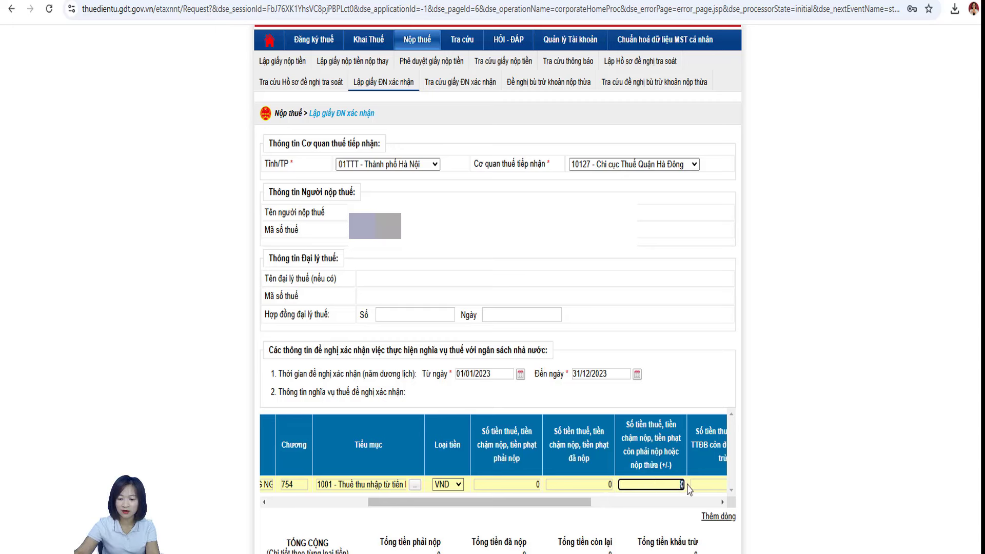
click(715, 482)
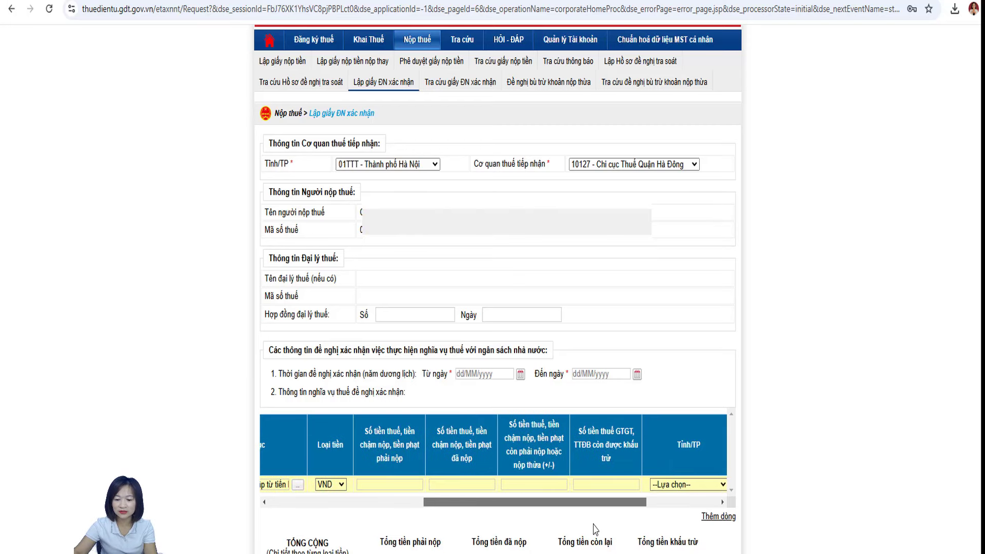
Set the first row's province to 01TTT - Thành phố Hà Nội and its collecting authority to 1053963 - Chi cục Thuế Quận Hà Đông.
scroll(614, 526, right, 4)
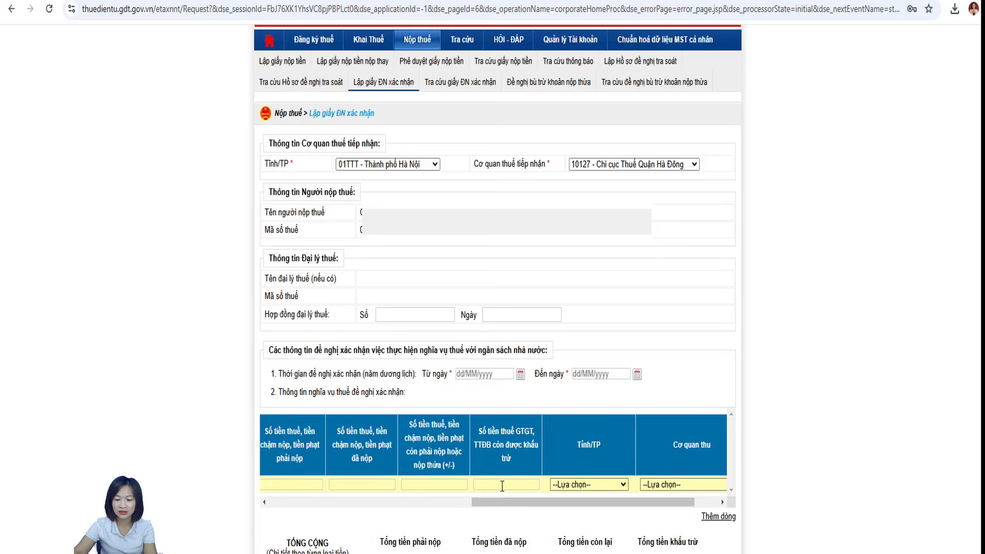
scroll(513, 502, right, 2)
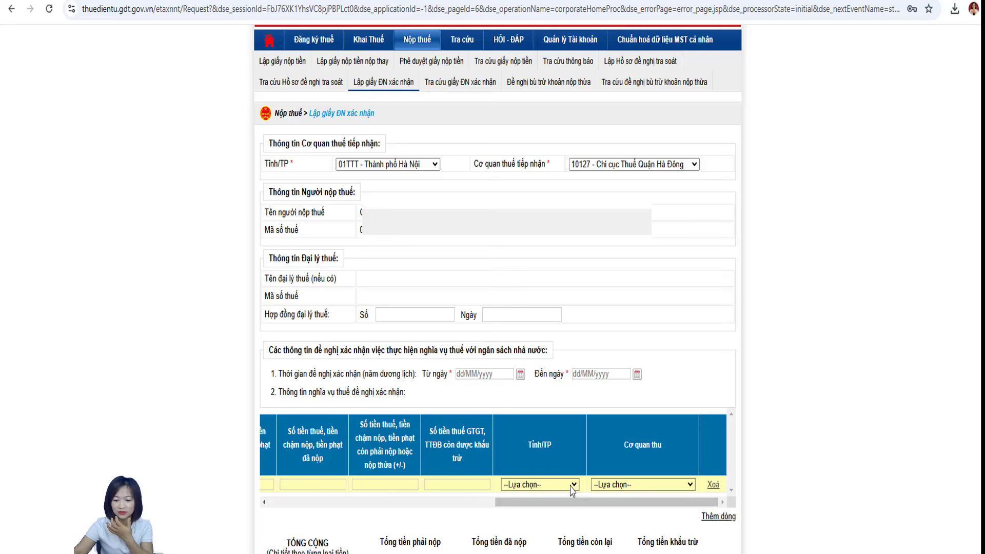
click(572, 485)
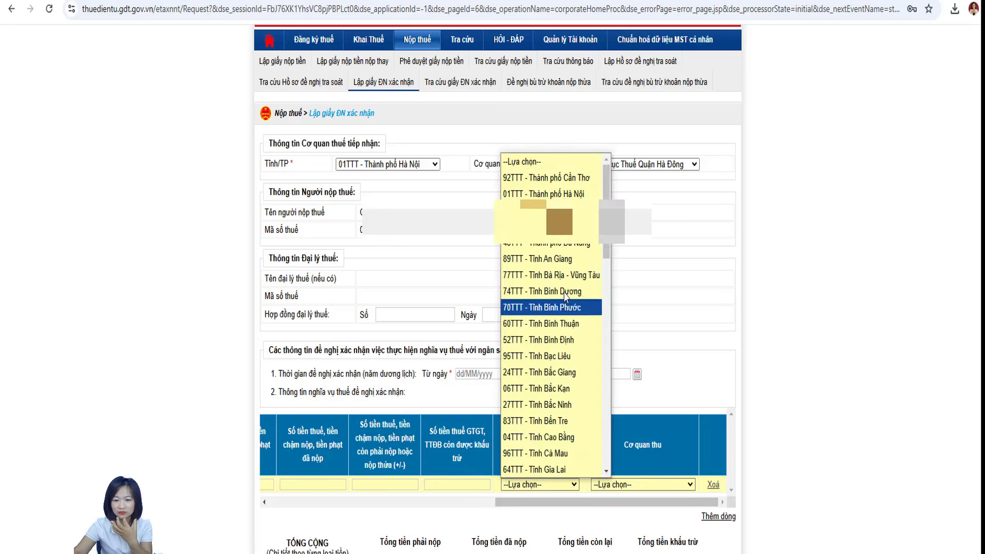
click(559, 194)
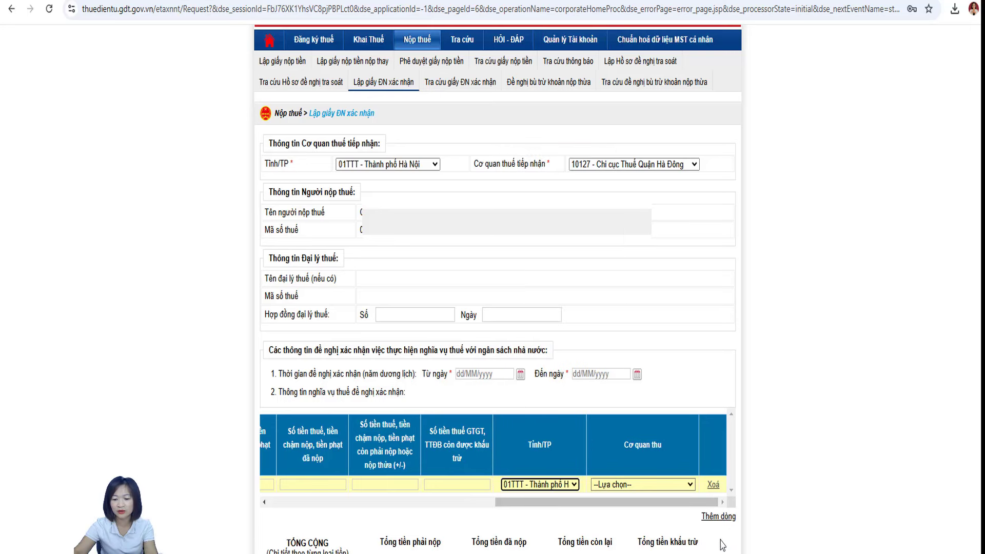
click(674, 487)
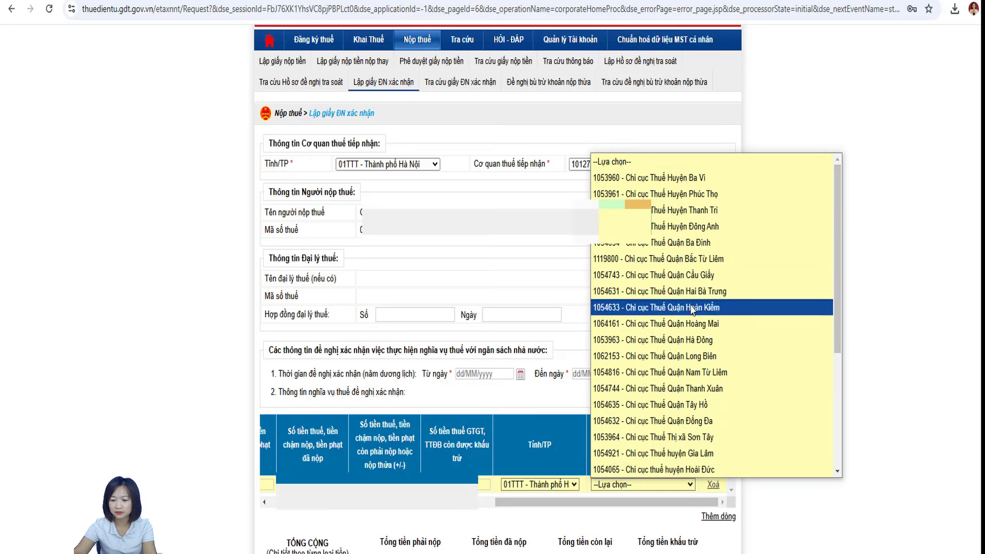
click(672, 339)
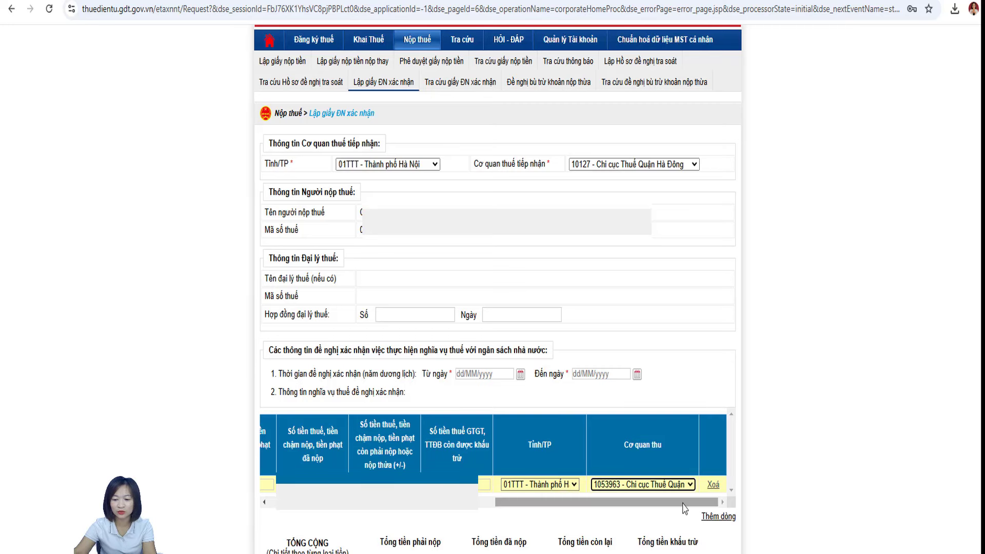
Add a second row to the tax obligation table and set its chapter to 754.
click(718, 517)
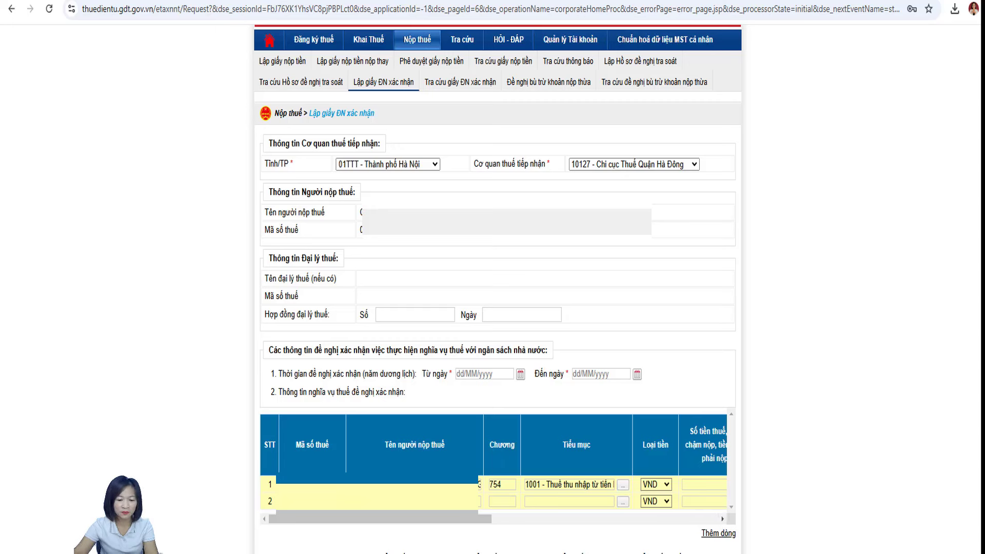
click(512, 502)
text(754)
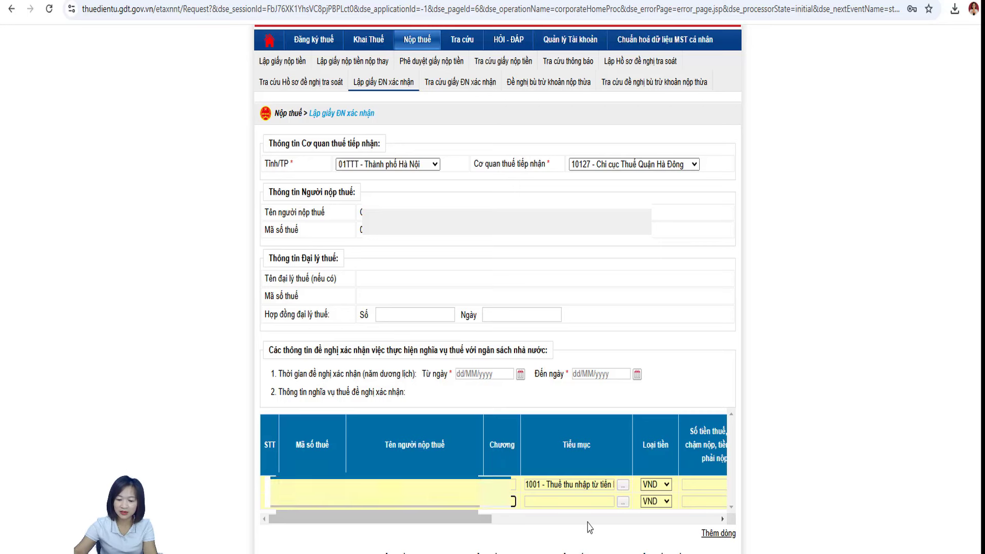
Look up section 1050 - Thuế thu nhập doanh nghiệp and choose sub-item 1052 for the second row.
click(622, 501)
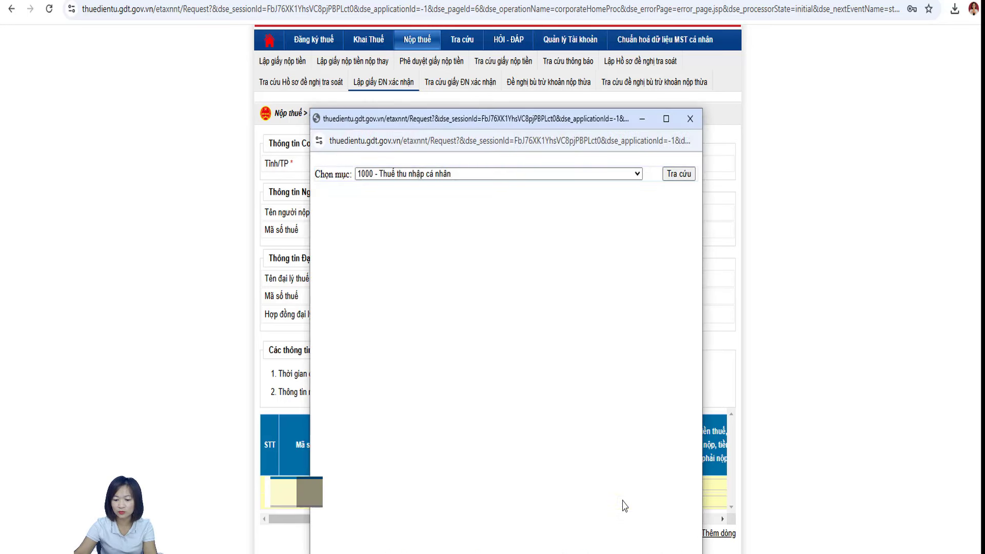
click(637, 179)
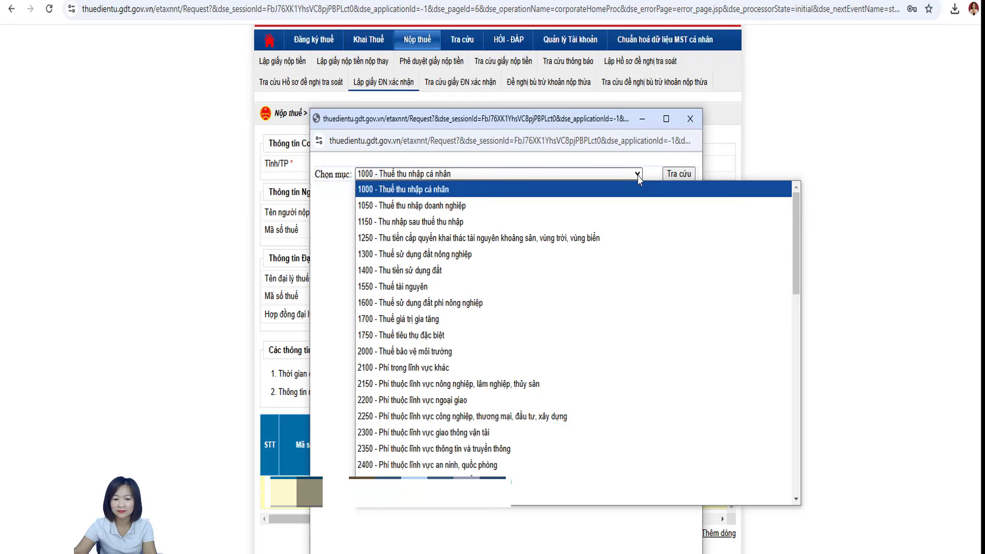
click(505, 202)
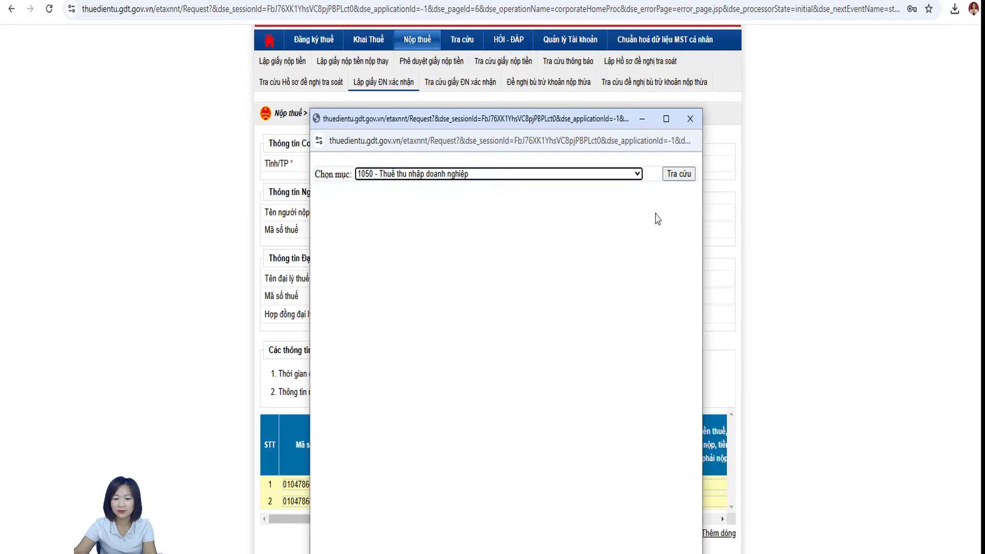
click(678, 179)
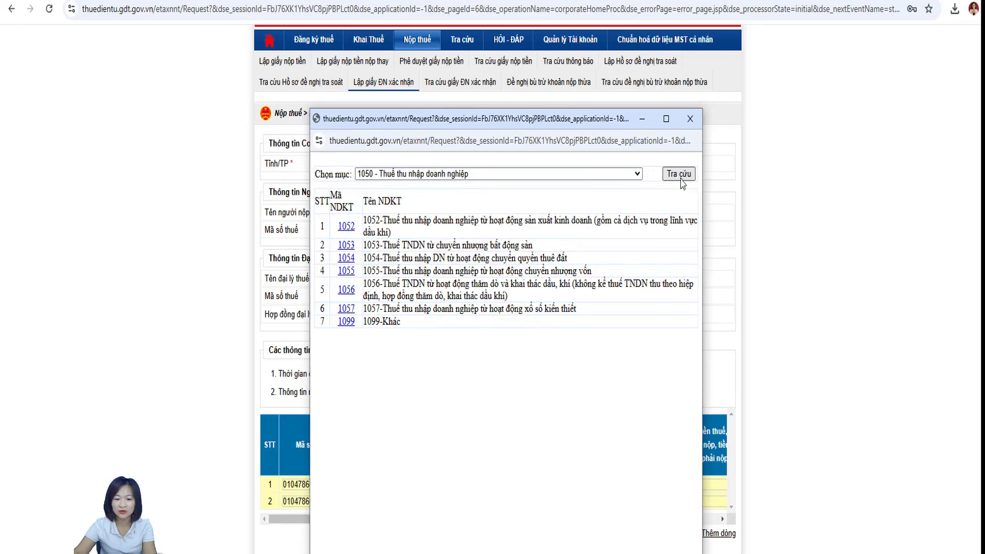
click(346, 228)
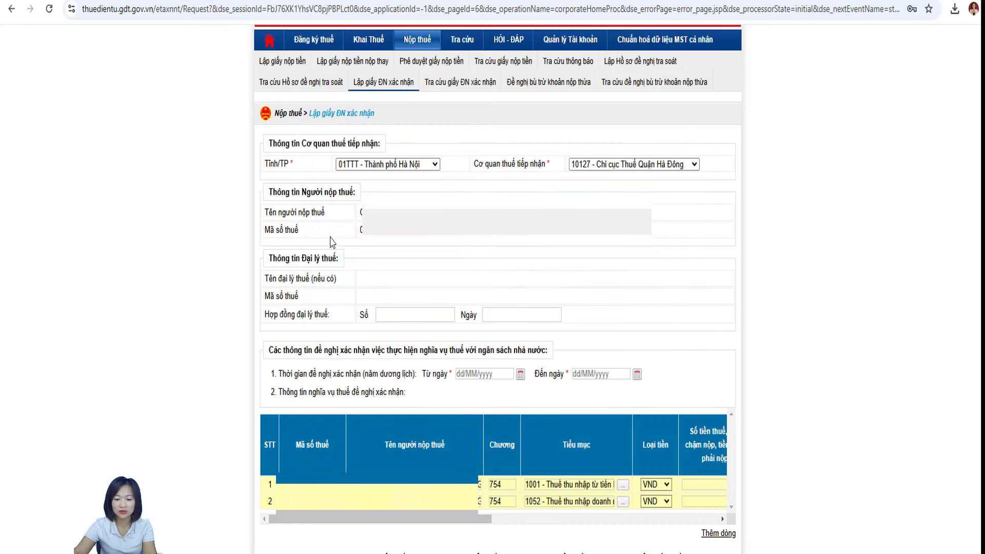
Examine the 2023 corporate income tax finalization declaration (03/TNDN) for the tax due, prepaid and still payable, and return to the request form.
drag(466, 524, 582, 525)
click(477, 500)
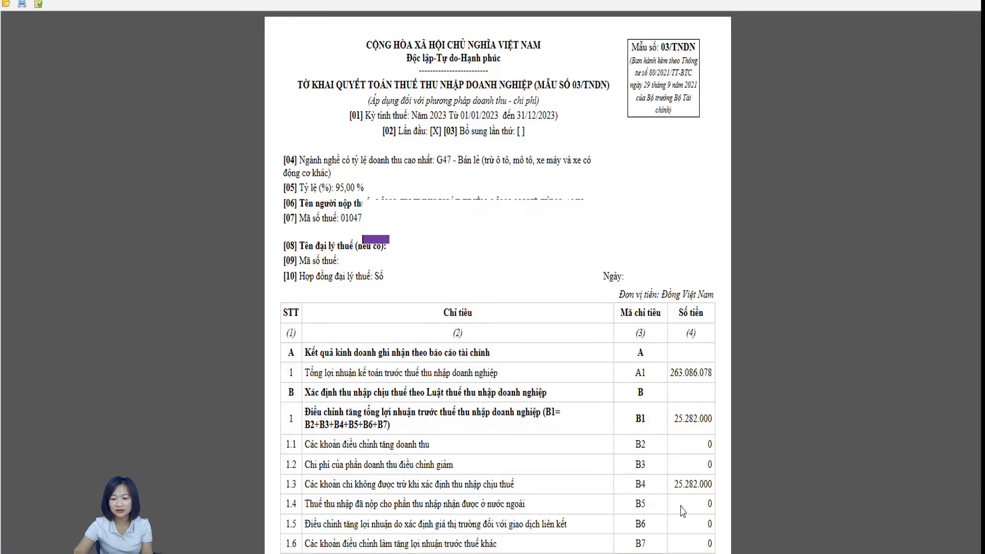
scroll(694, 506, down, 5)
scroll(693, 505, down, 12)
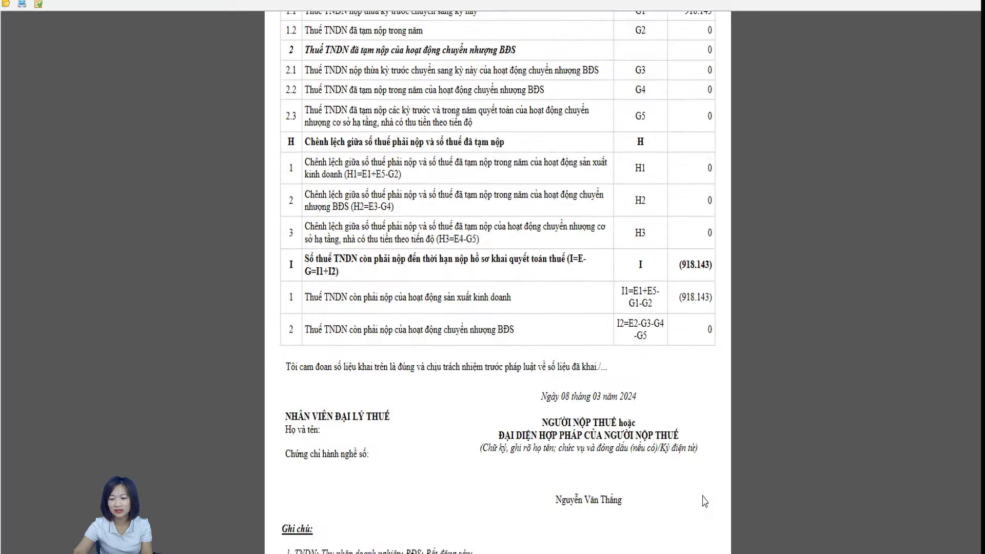
scroll(703, 495, up, 4)
scroll(703, 495, up, 2)
scroll(699, 493, down, 7)
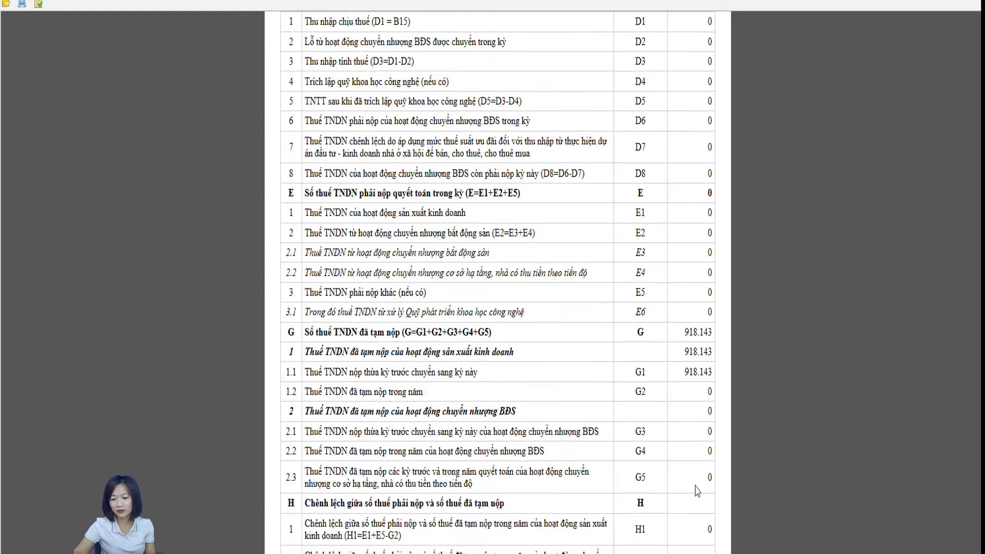
drag(676, 206, 726, 211)
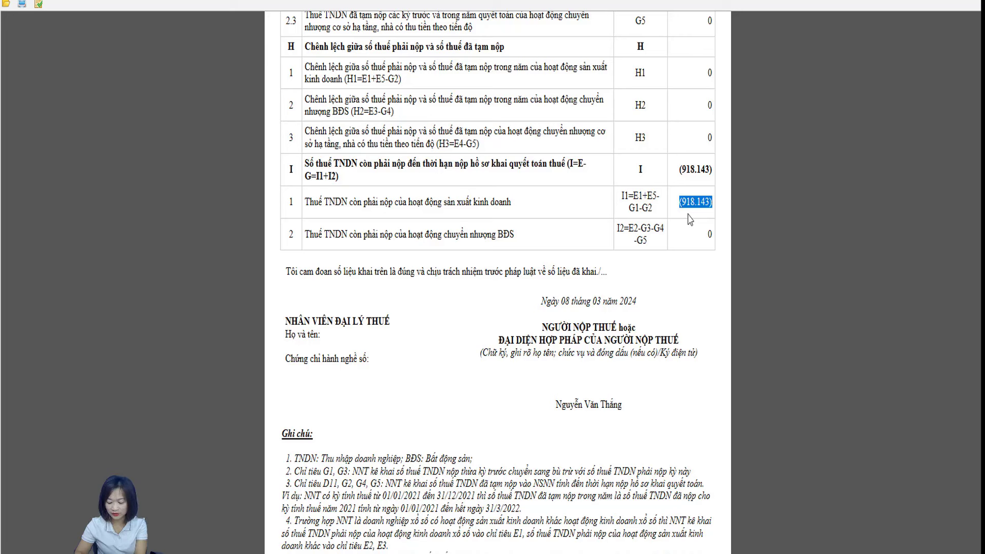
key(alt+space)
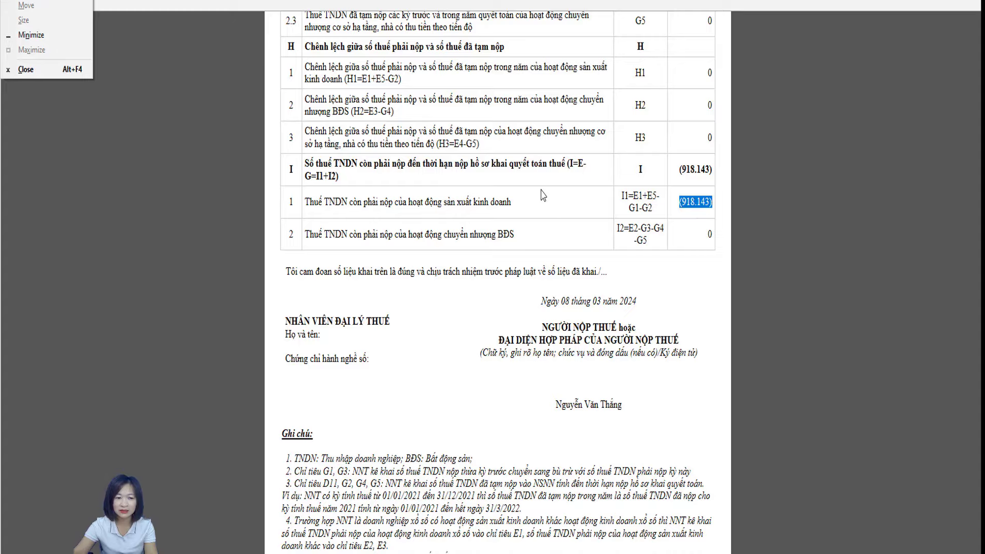
key(alt+Tab)
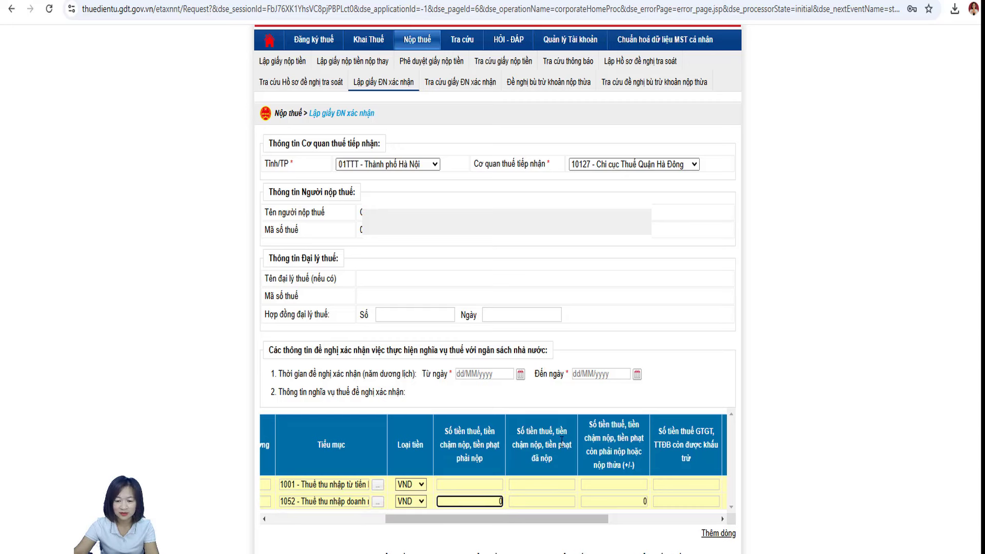
Set the second row's payable and paid tax amounts to 0 and proceed to its remaining balance.
click(546, 501)
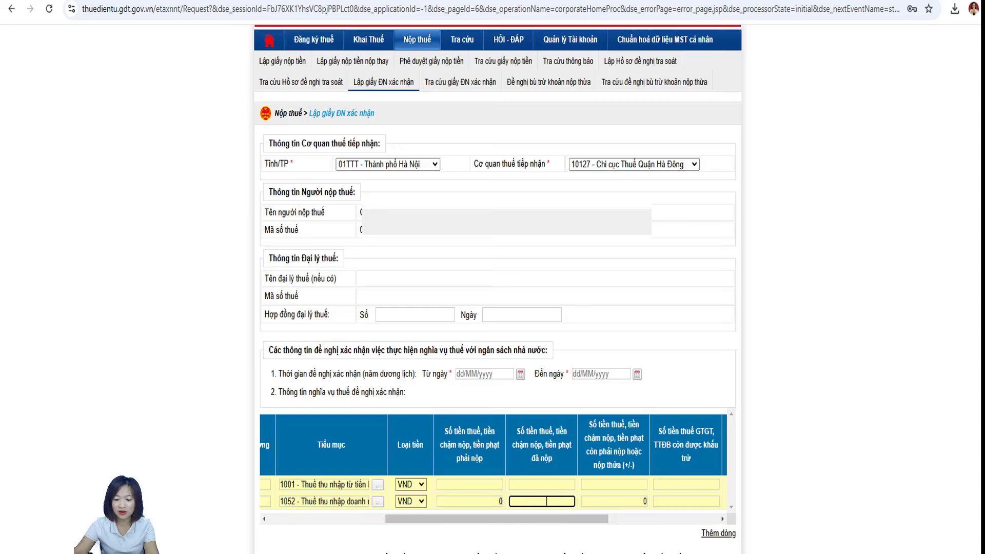
click(636, 501)
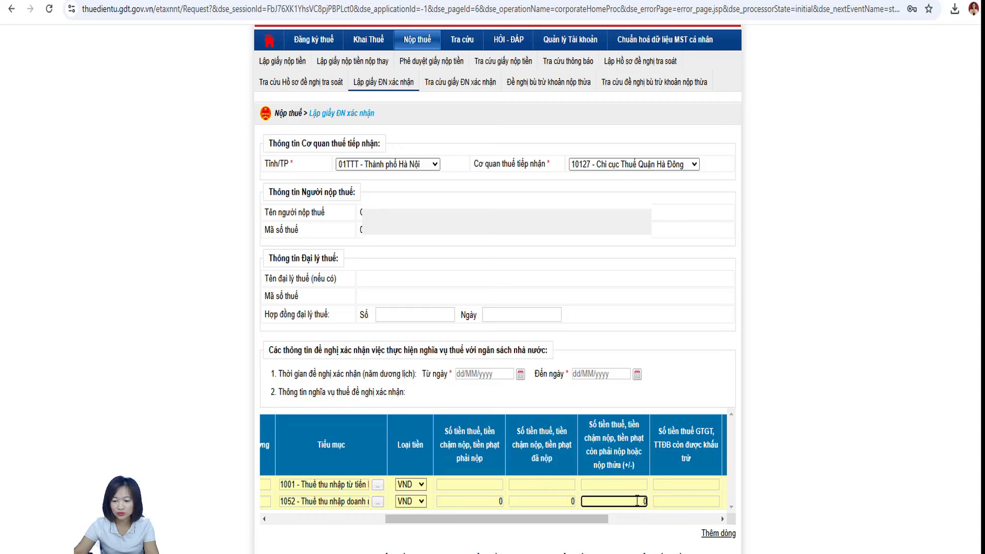
double_click(636, 501)
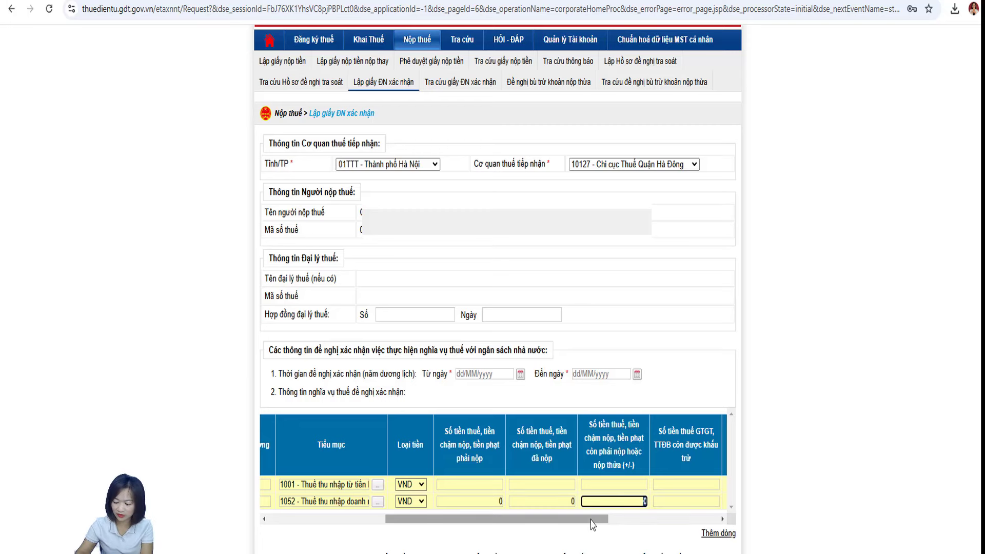
click(635, 501)
Set the second row's province to 01TTT - Thành phố Hà Nội and its collecting authority to 1053963 - Chi cục Thuế Quận Hà Đông.
drag(593, 523, 700, 519)
click(641, 184)
click(684, 501)
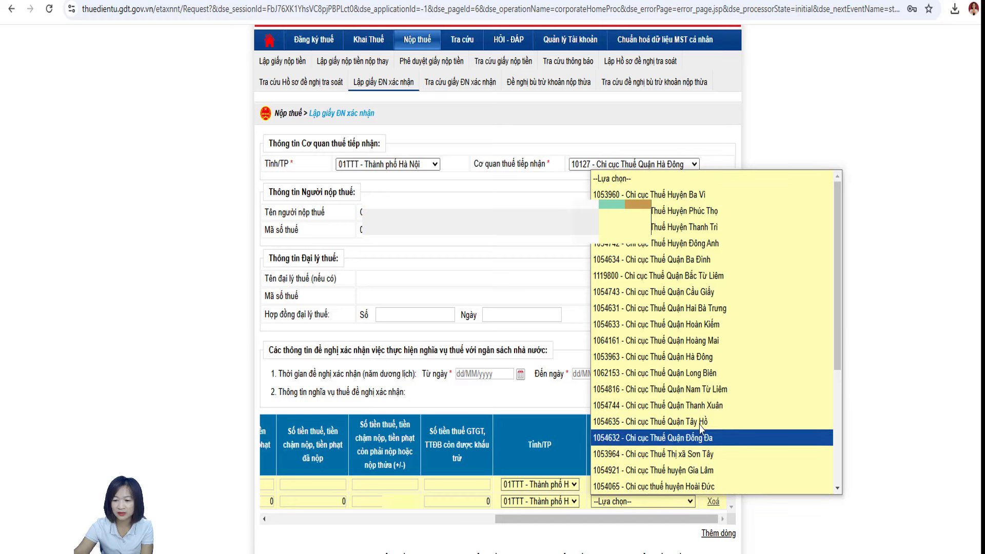
click(676, 356)
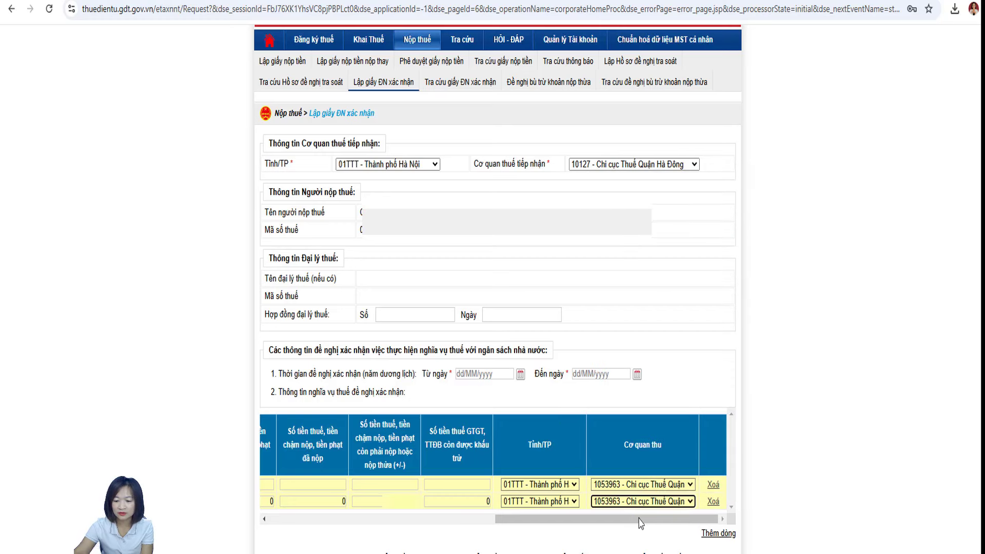
Add a third row to the tax obligation table with the taxpayer's tax code and name, and set its chapter to 754.
click(720, 533)
drag(648, 536, 490, 535)
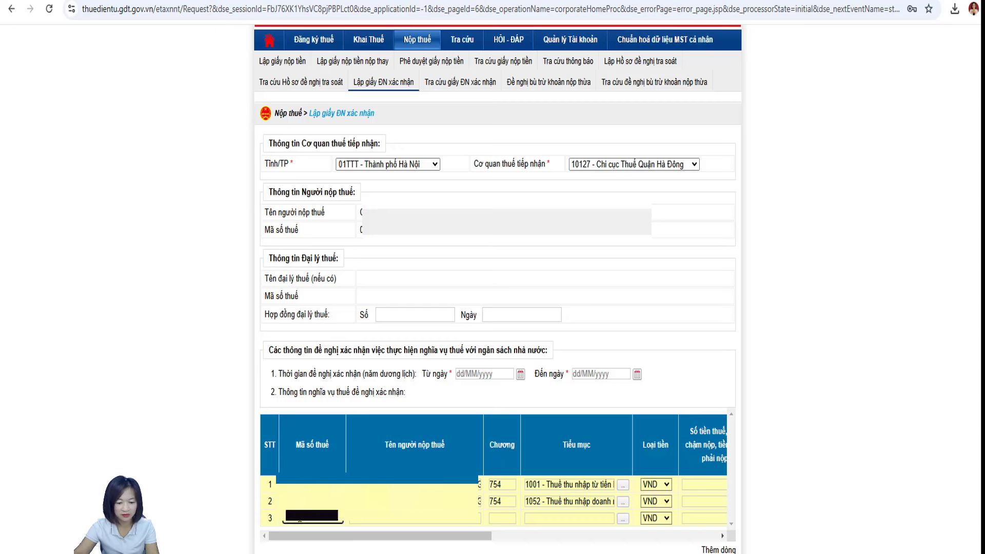
key(ctrl+v)
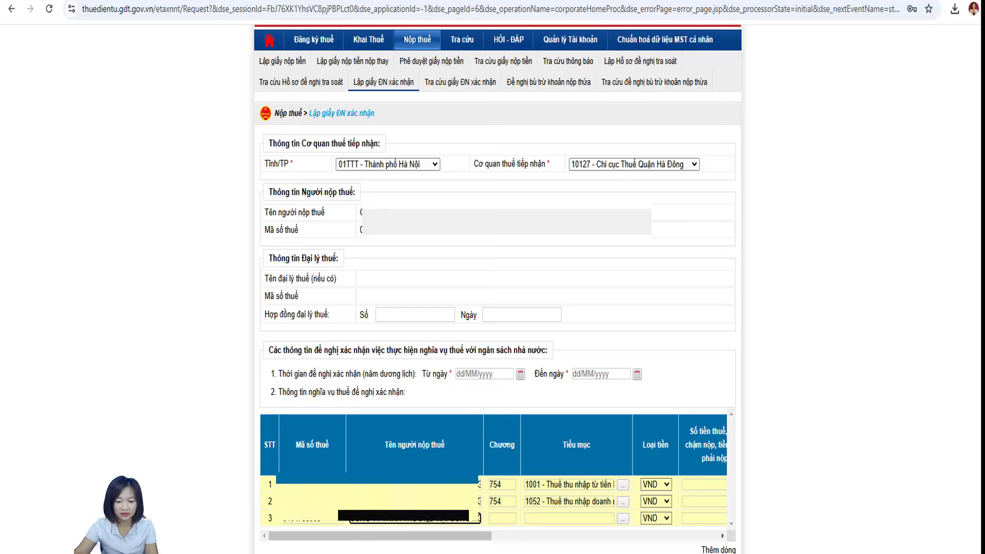
key(Tab)
text(754)
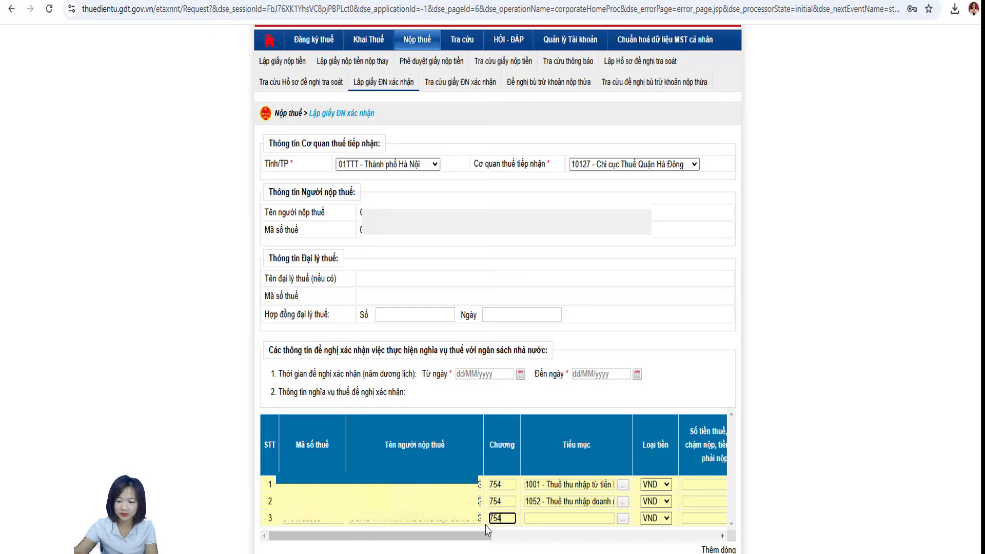
key(Tab)
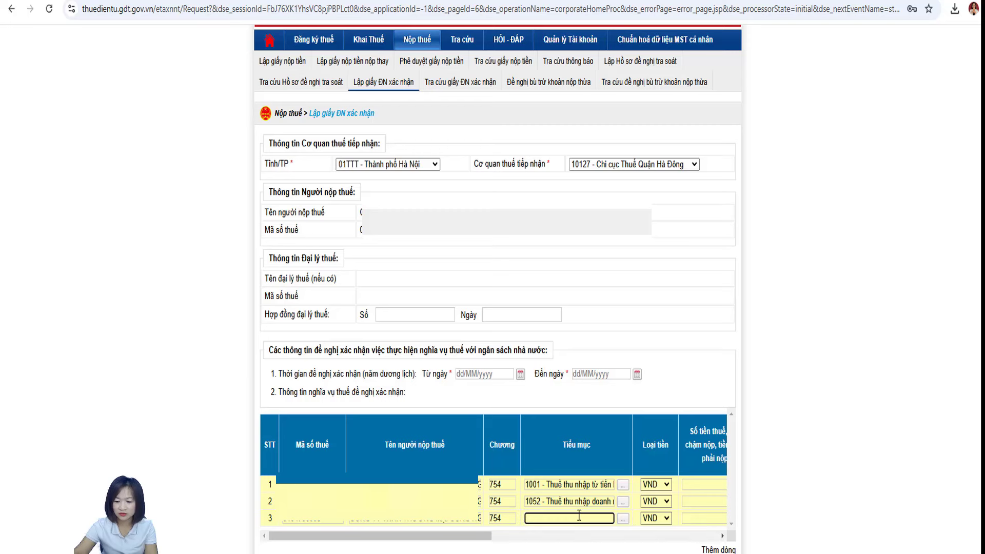
Look up section 1700 - Thuế giá trị gia tăng and choose sub-item 1701 for the third row.
click(624, 519)
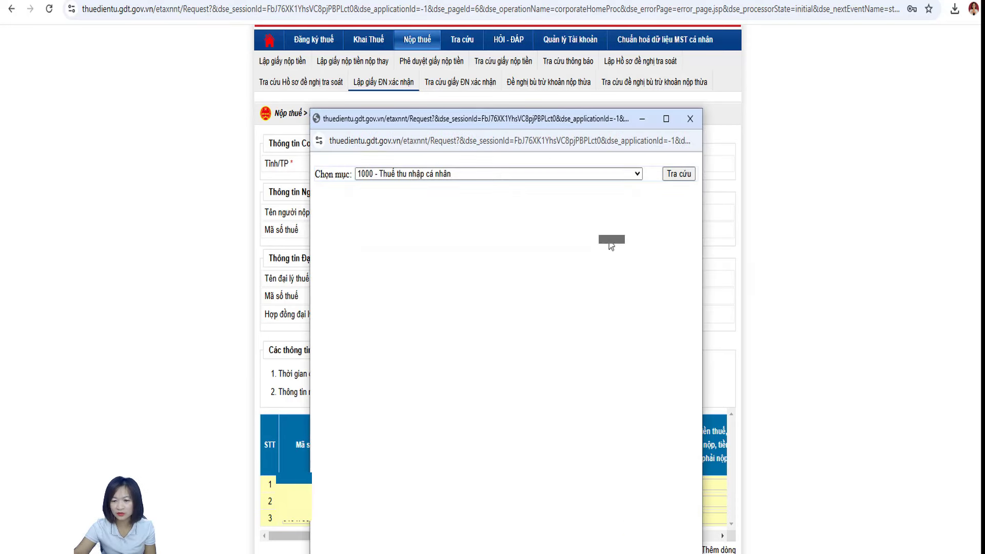
click(637, 174)
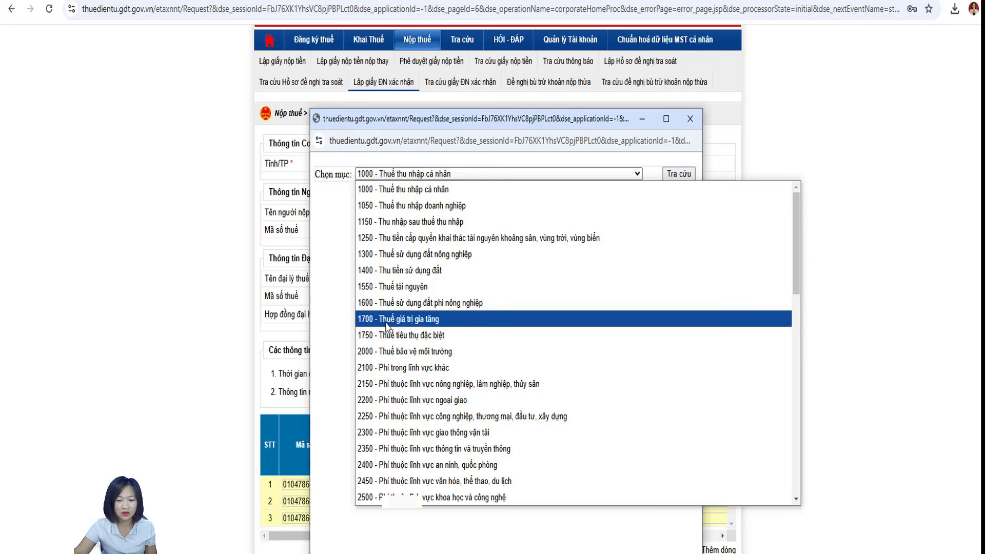
click(401, 321)
click(676, 174)
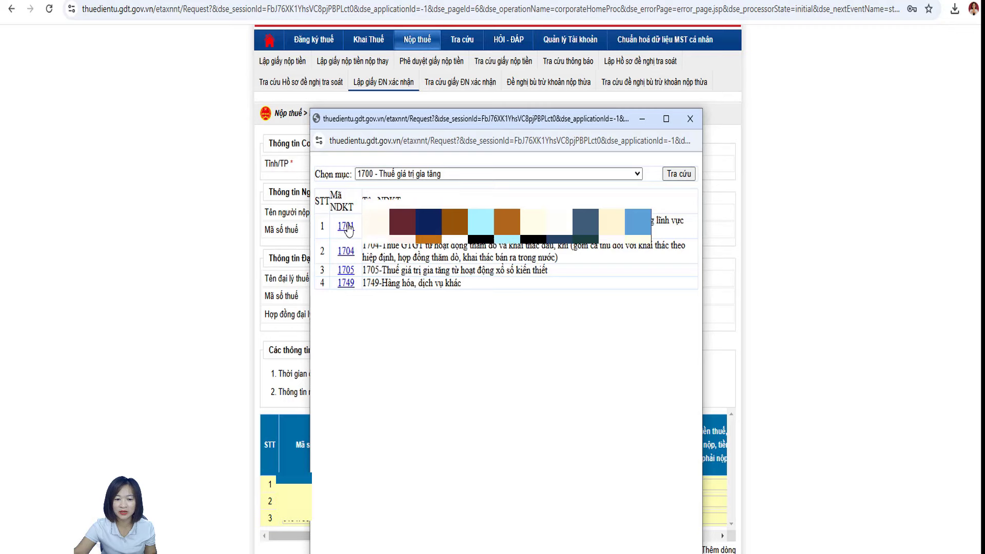
click(345, 227)
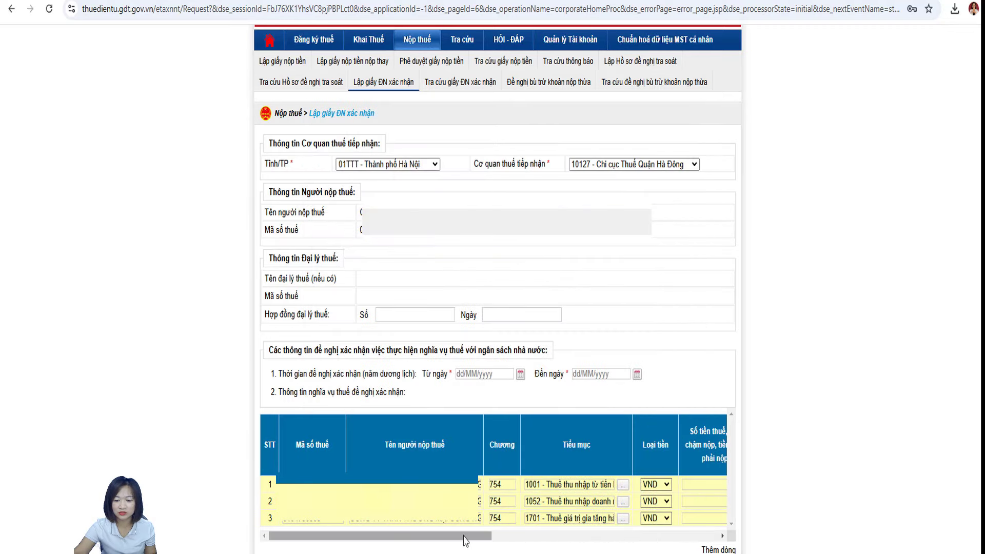
Set the third row's payable tax amount to 0.
drag(469, 535, 618, 541)
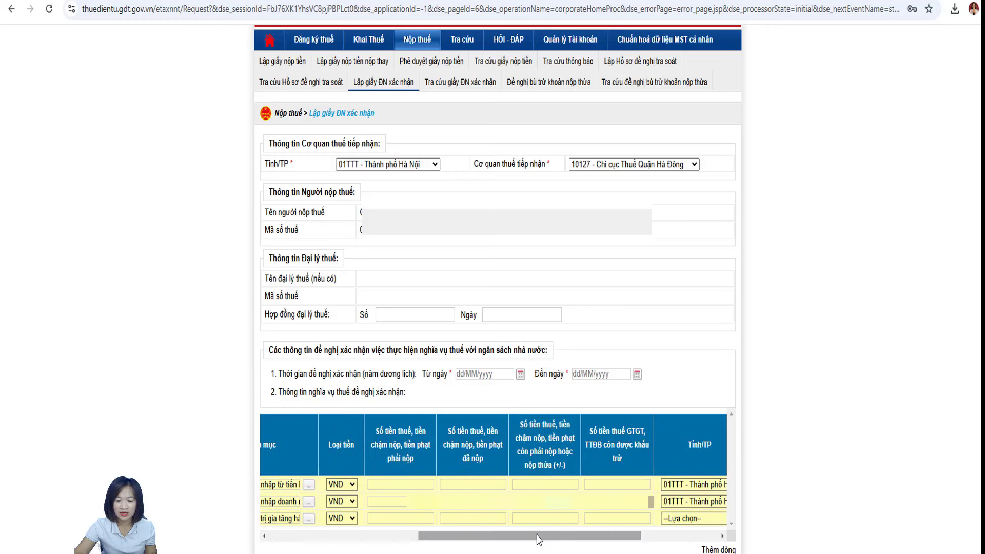
click(428, 519)
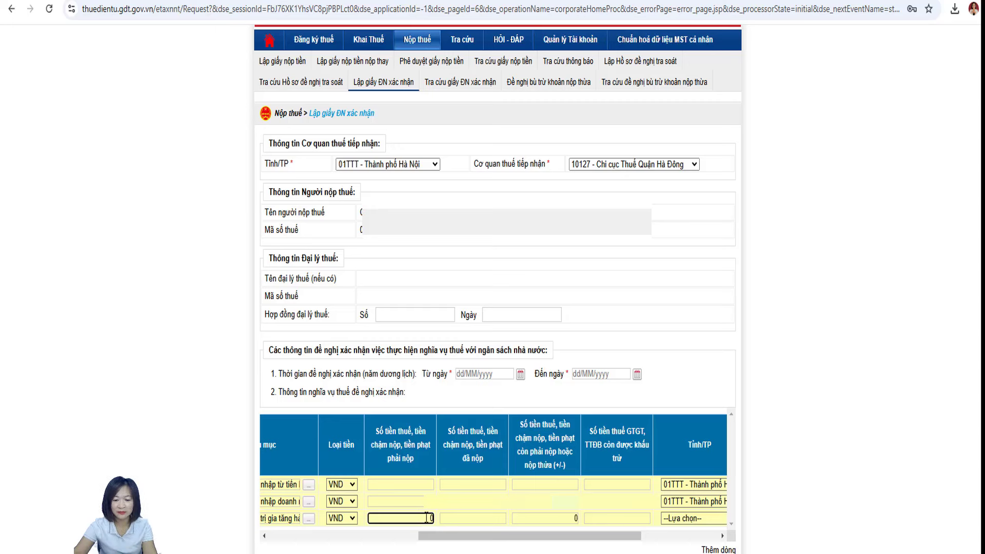
click(607, 519)
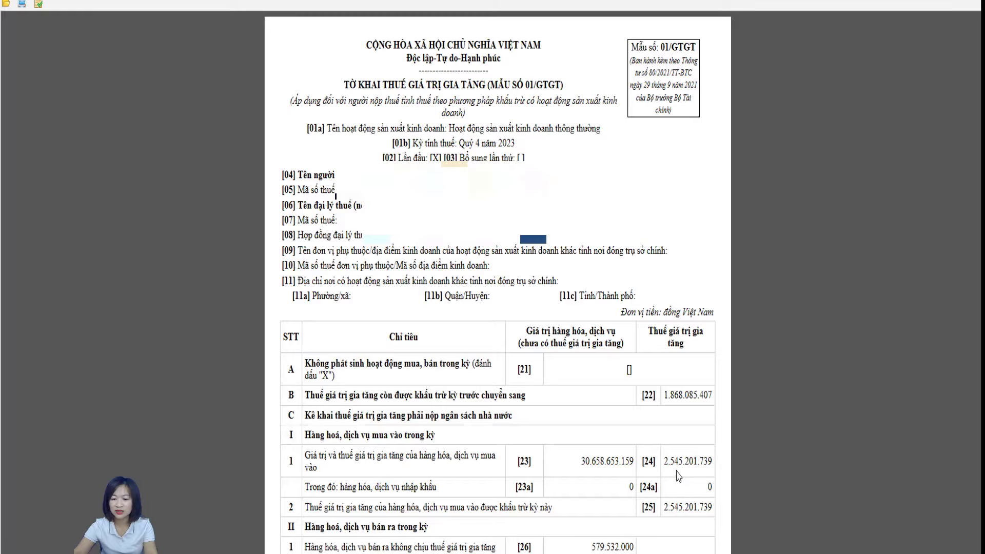
Find the VAT carried forward to the next period, indicator [43], in the fourth-quarter 2023 declaration (01/GTGT) and return to the form.
scroll(677, 480, down, 5)
scroll(690, 497, down, 2)
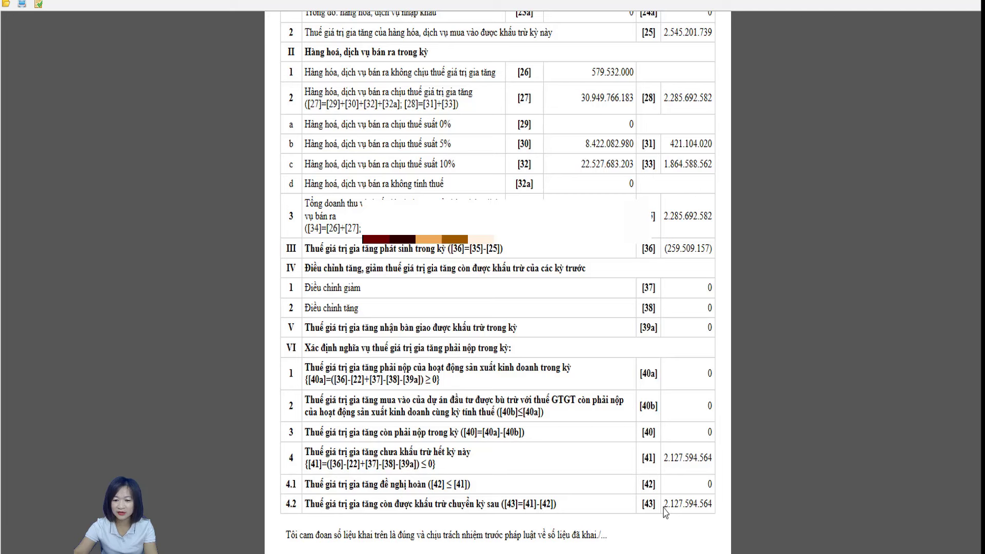
drag(663, 509, 714, 506)
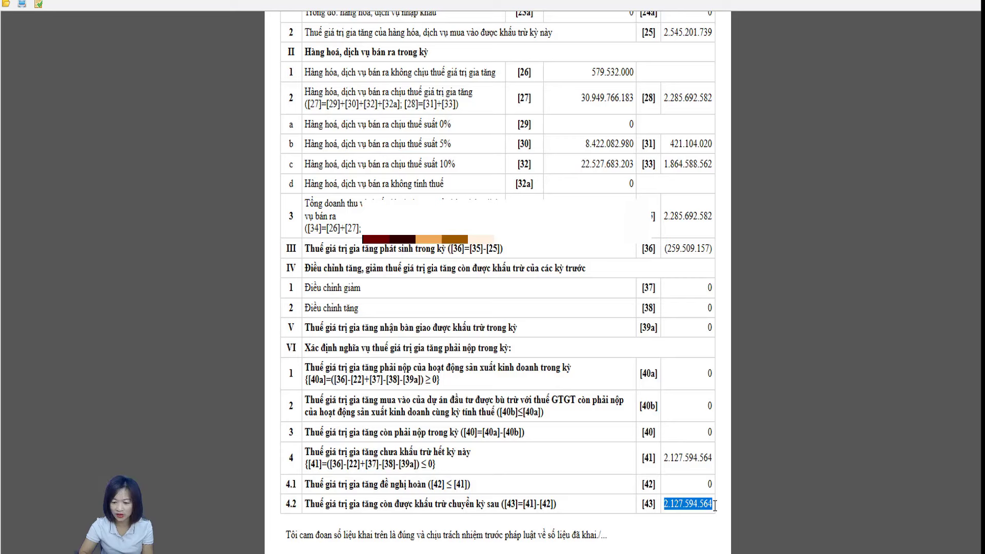
key(alt+Tab)
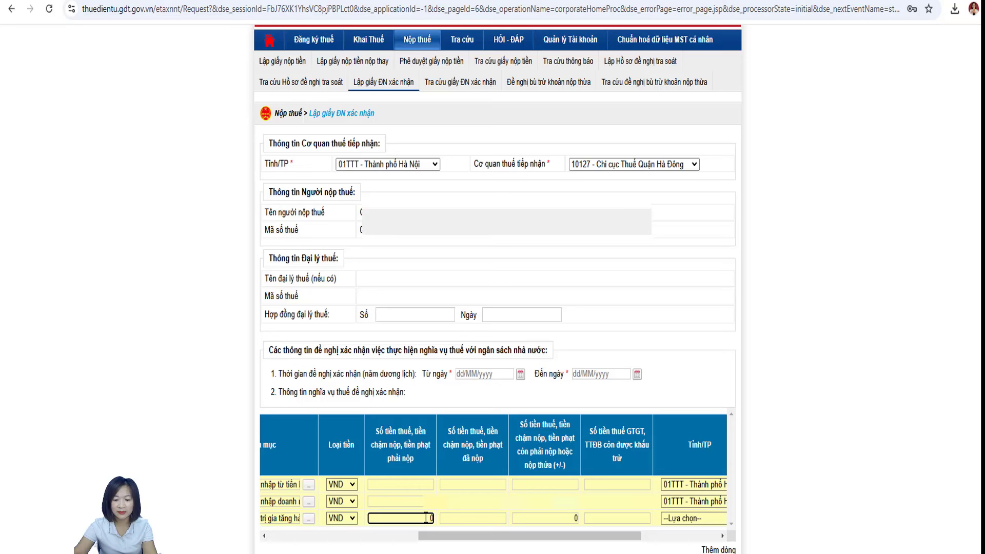
Set the third row's deductible VAT amount to 2.127.594.564.
click(606, 517)
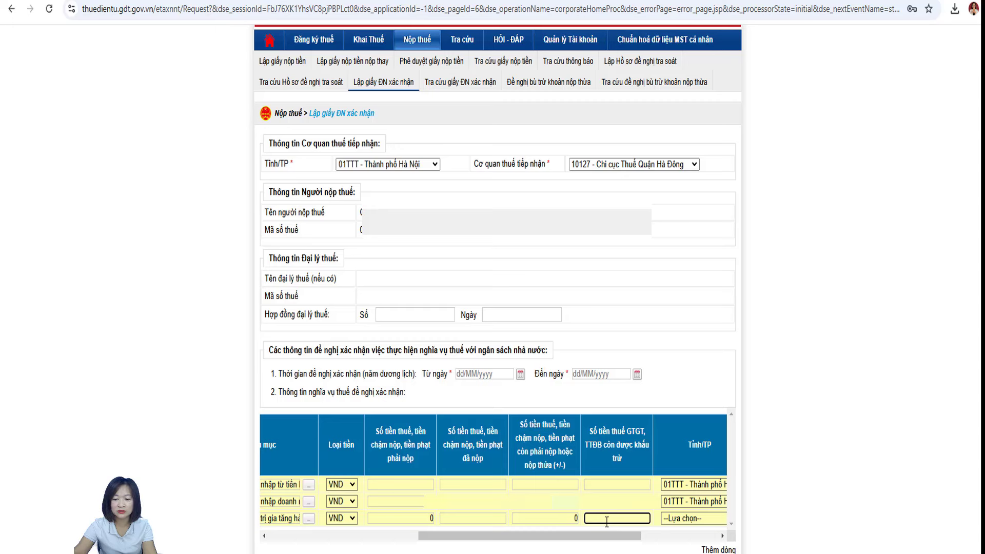
text(2.)
text(1)
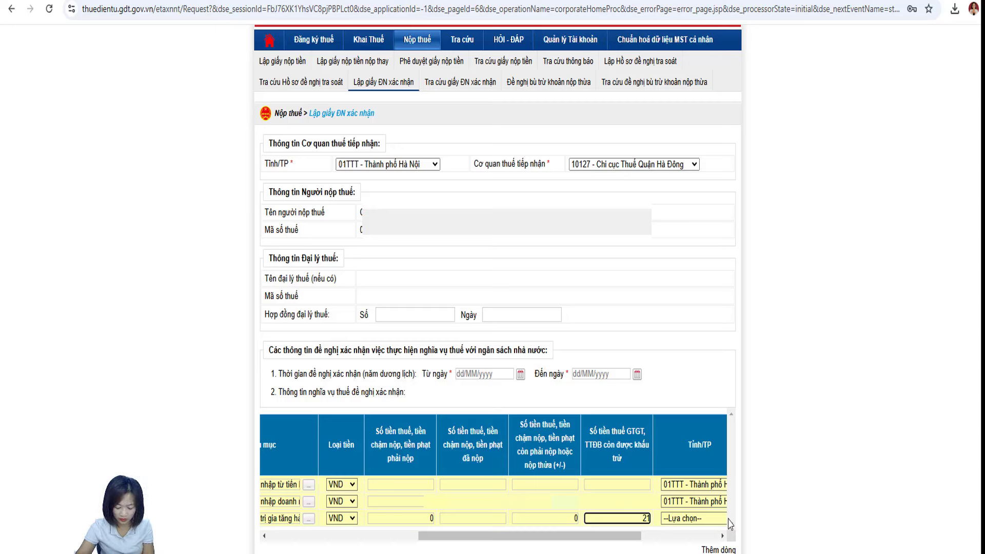
text(27.594.5)
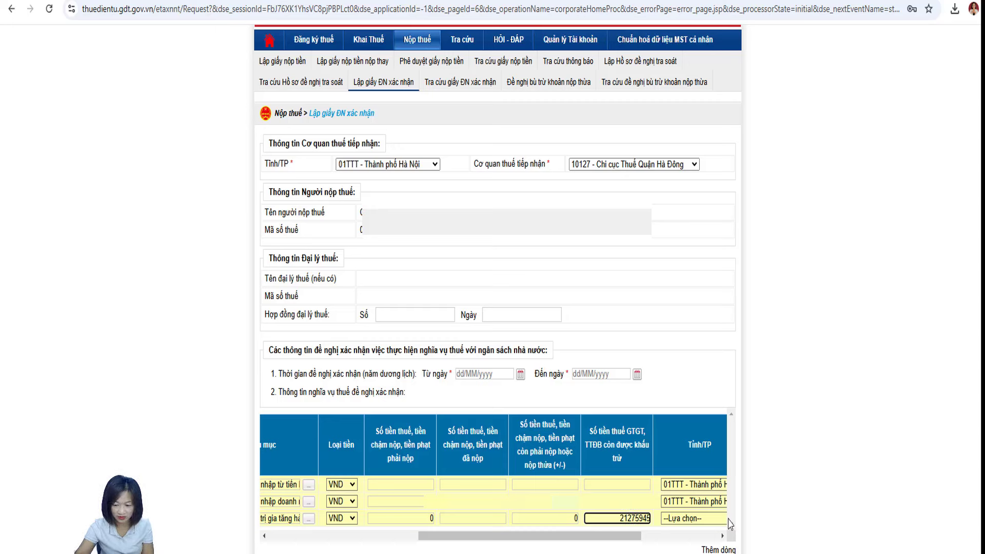
text(64)
click(615, 493)
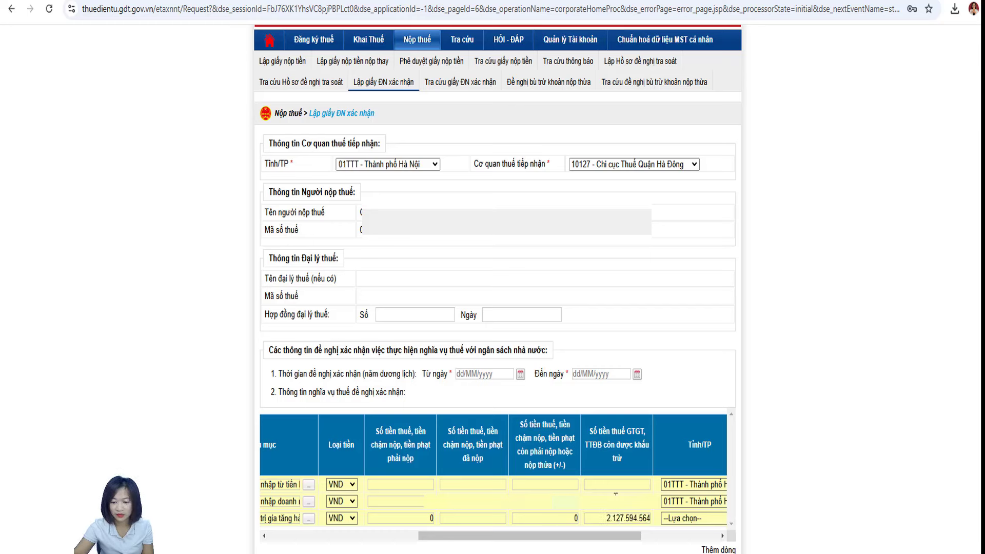
Set the third row's province to 01TTT - Thành phố Hà Nội and its collecting authority to 1053963 - Chi cục Thuế Quận Hà Đông.
click(681, 518)
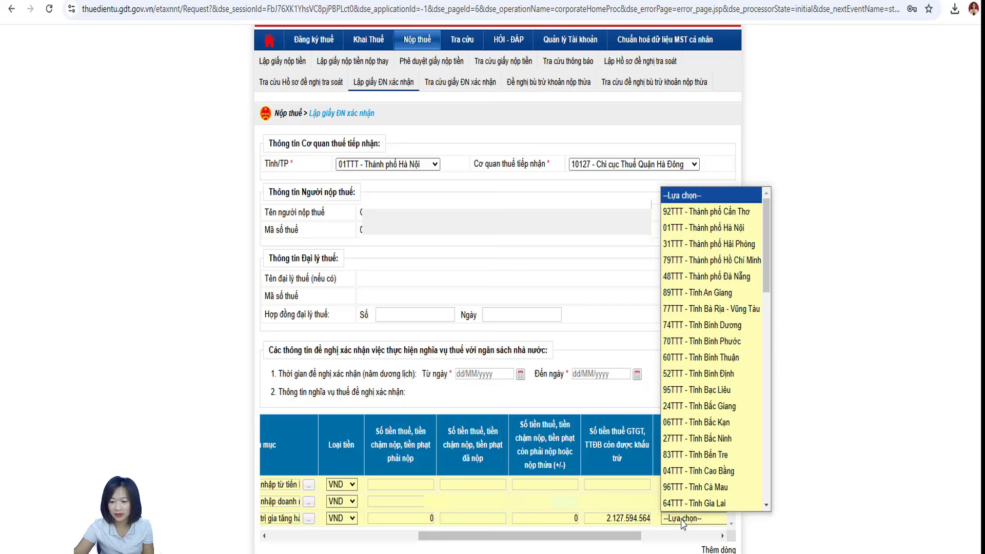
click(690, 232)
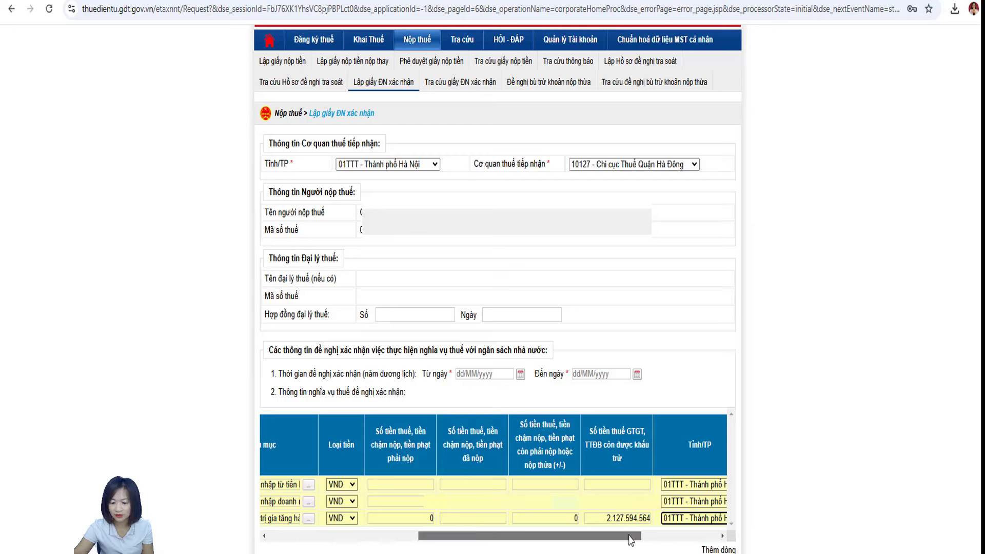
drag(631, 540, 695, 539)
click(691, 517)
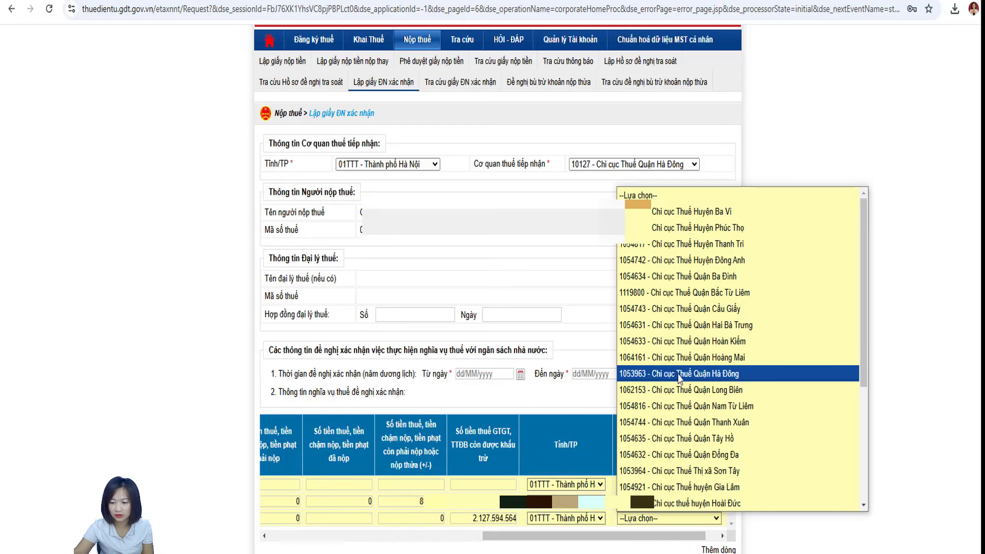
click(693, 374)
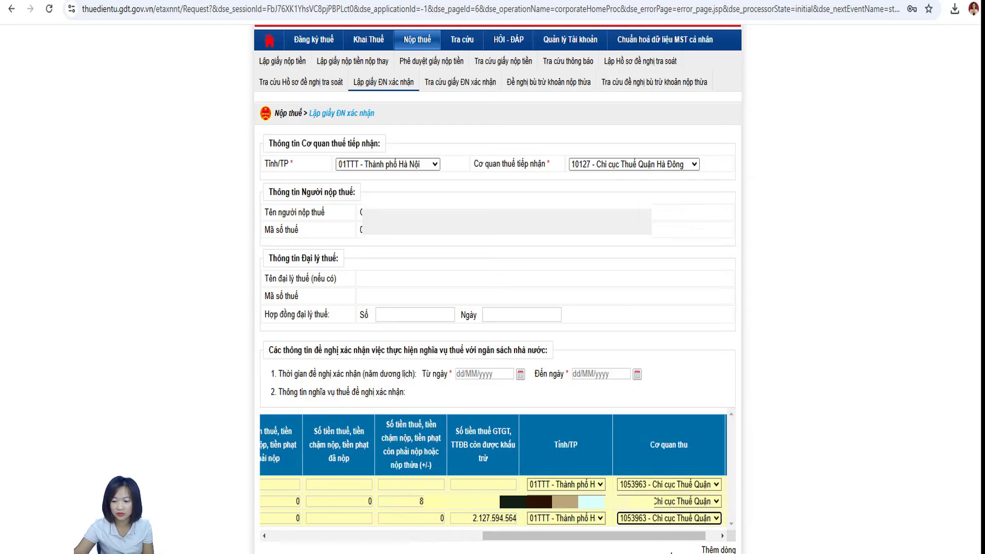
drag(684, 539, 593, 539)
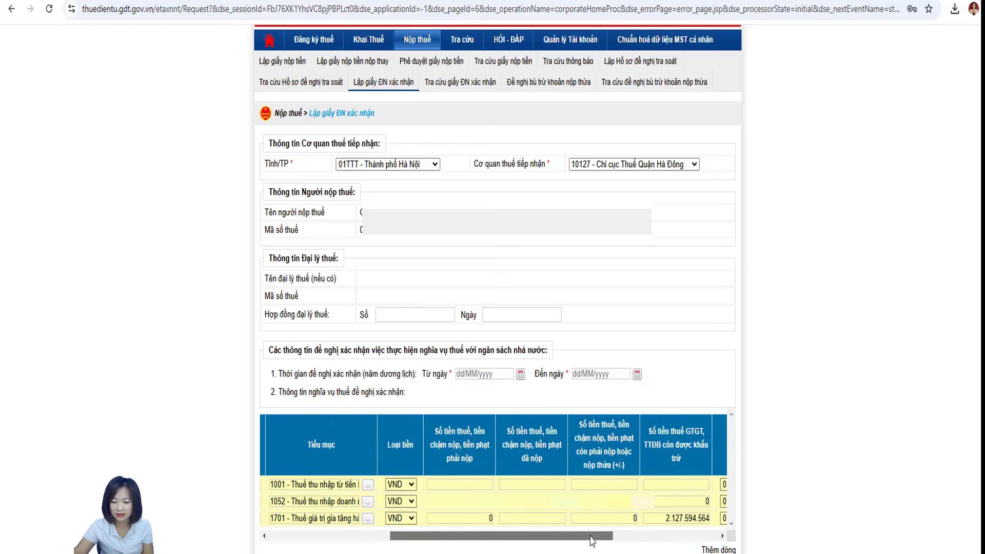
click(613, 517)
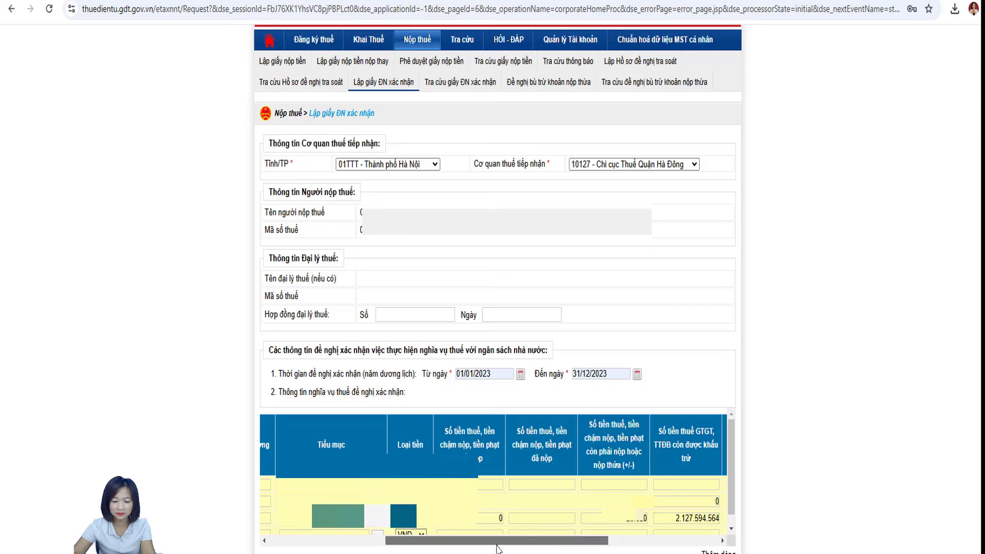
Set the chapter (Chương) of the fourth tax obligation row to 754.
drag(496, 540, 380, 540)
scroll(492, 477, down, 1)
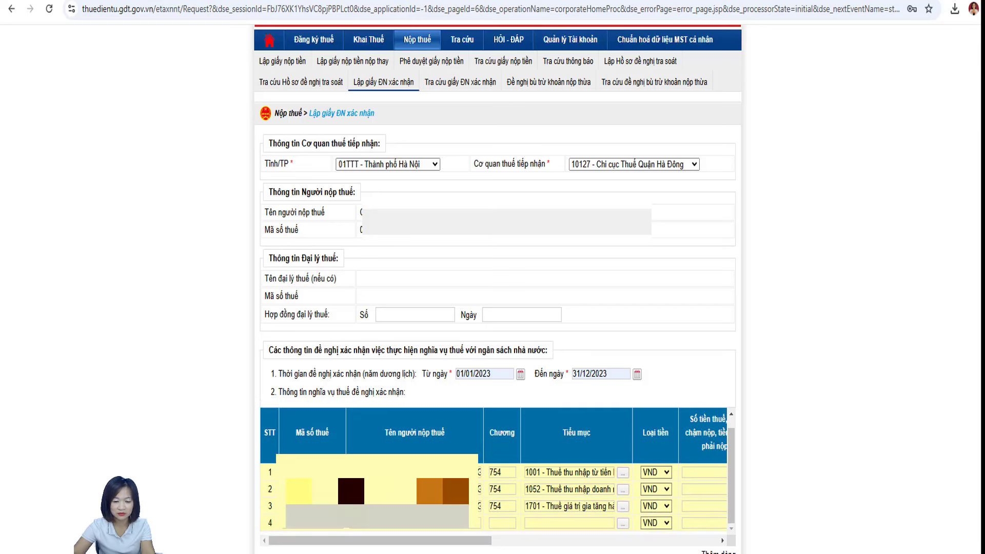
click(400, 522)
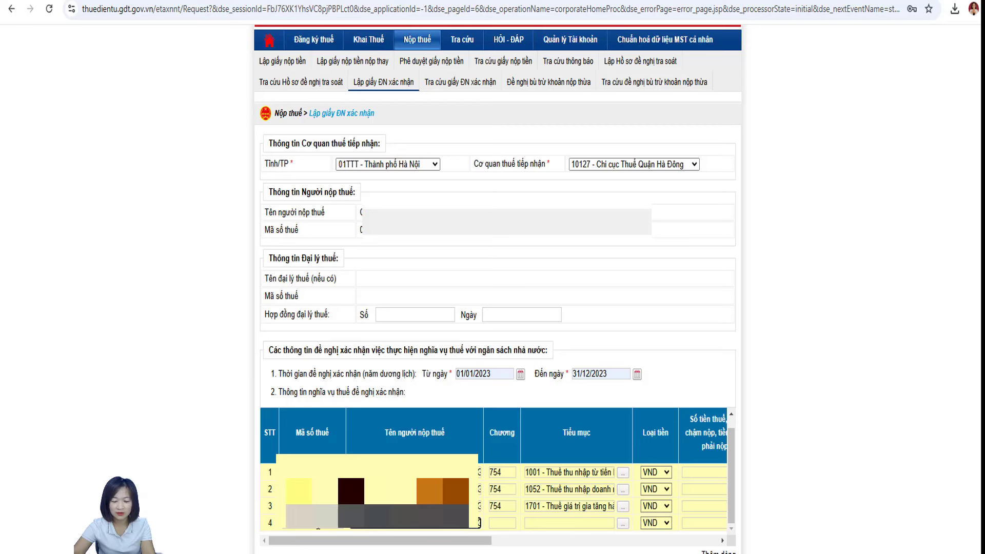
click(504, 523)
text(7)
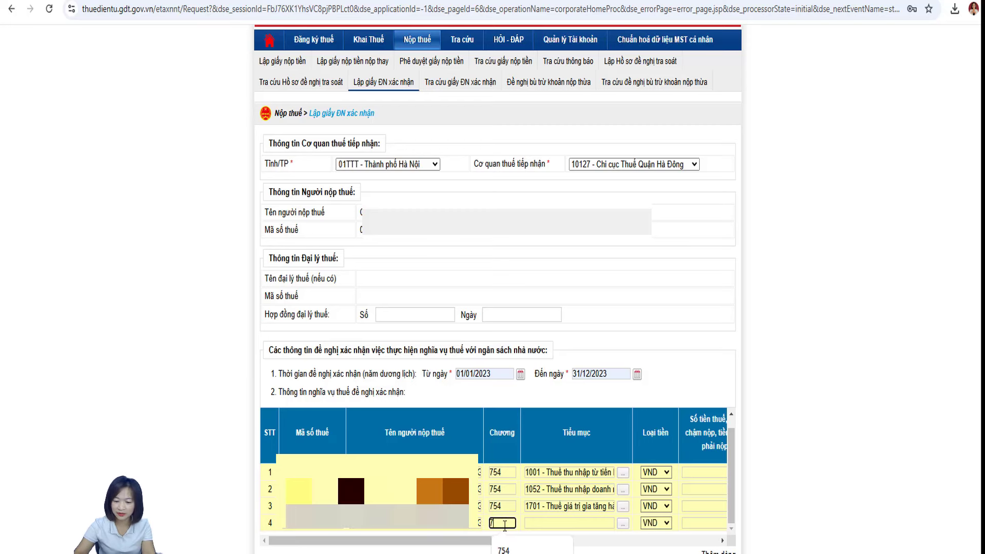
text(54)
key(Tab)
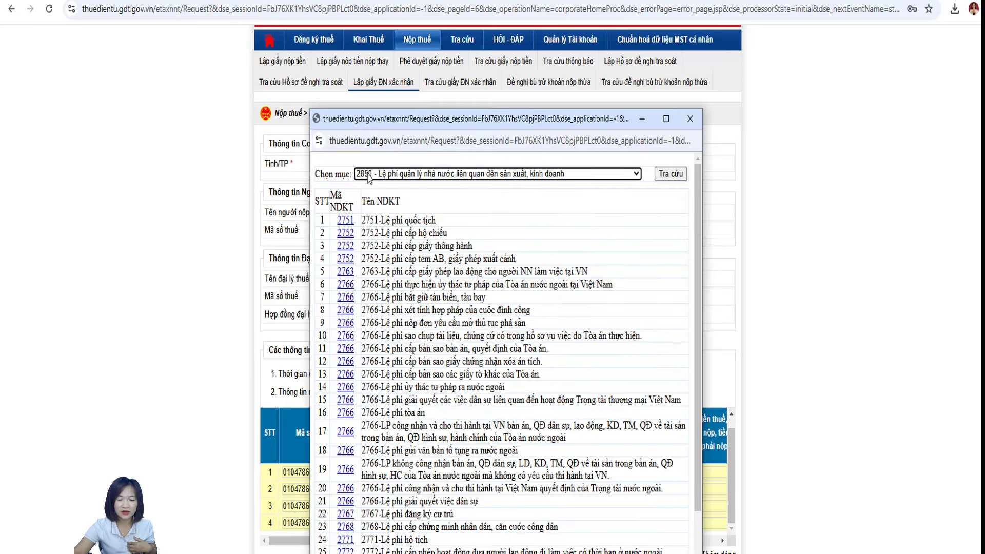
Look up section 2850 - Lệ phí quản lý nhà nước liên quan đến sản xuất, kinh doanh and choose sub-item 2863 for the fourth row.
click(671, 174)
scroll(414, 482, down, 7)
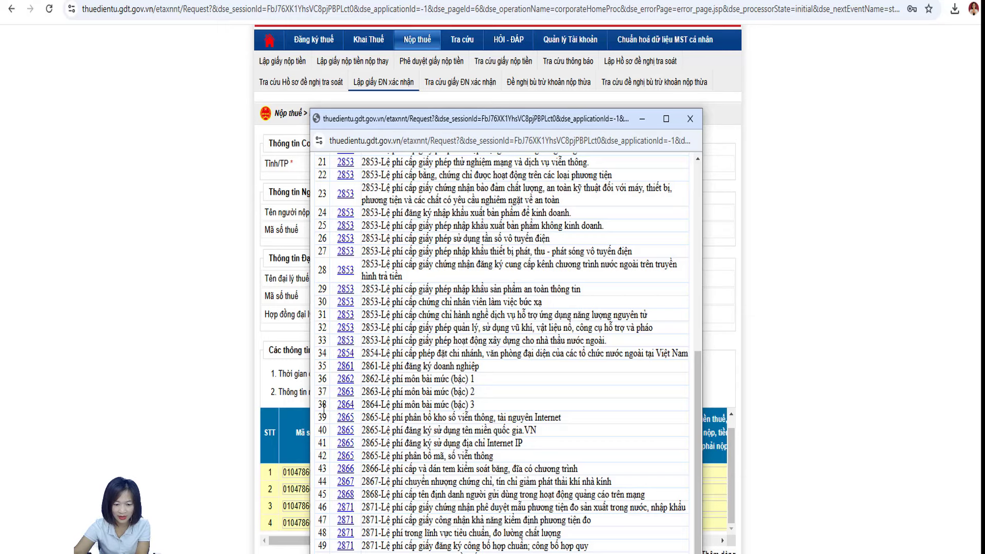
click(350, 398)
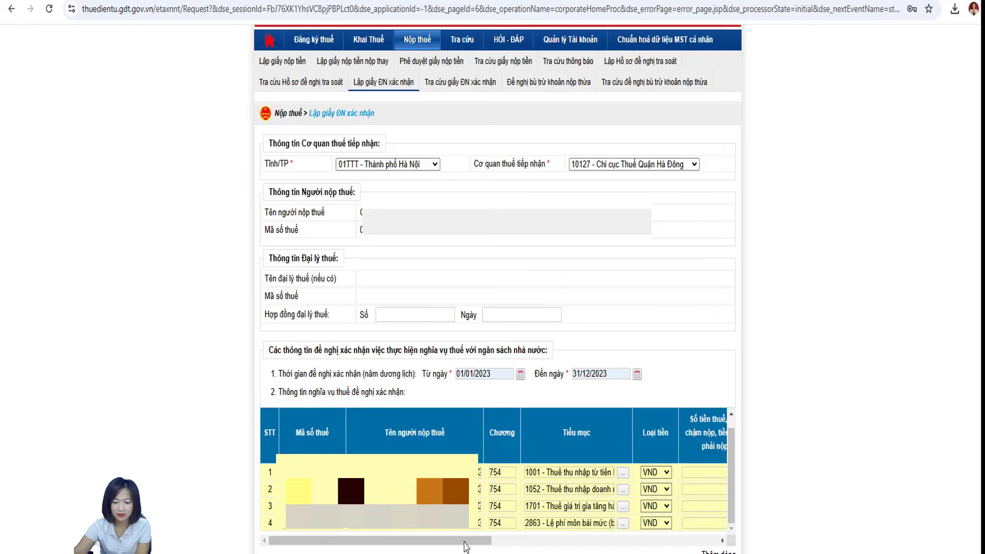
Set both the payable amount and the paid amount of the fourth row's licence fee to 2.000.000.
drag(458, 545, 592, 549)
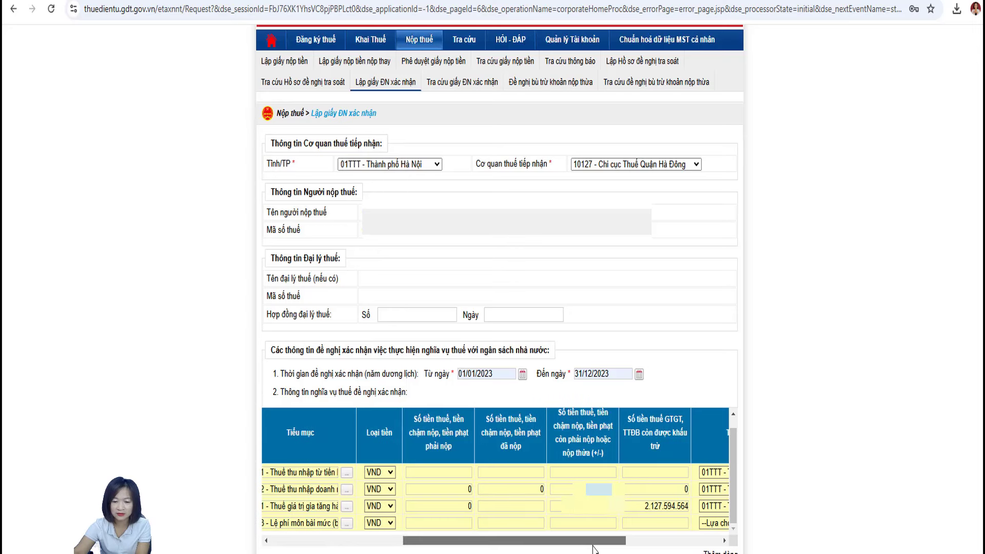
click(449, 522)
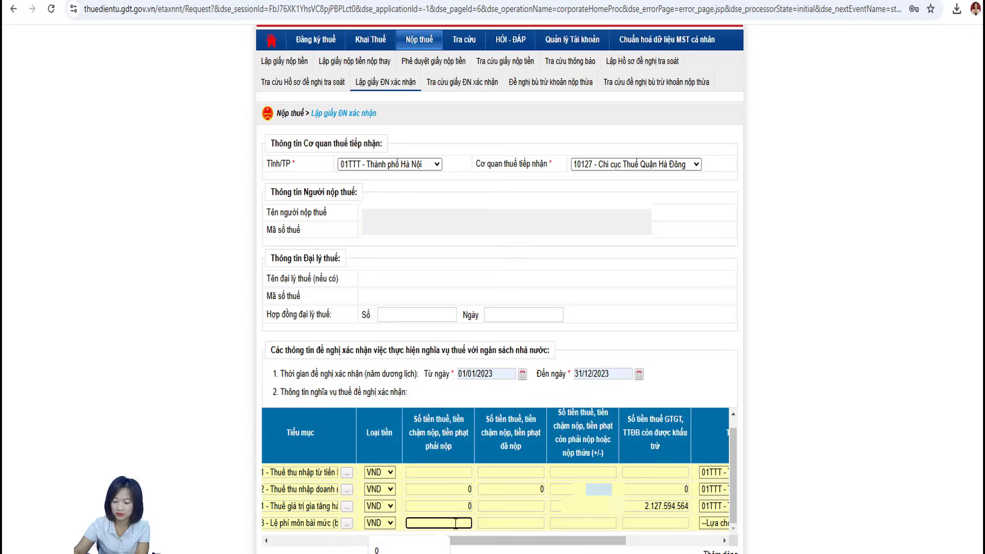
text(2000000)
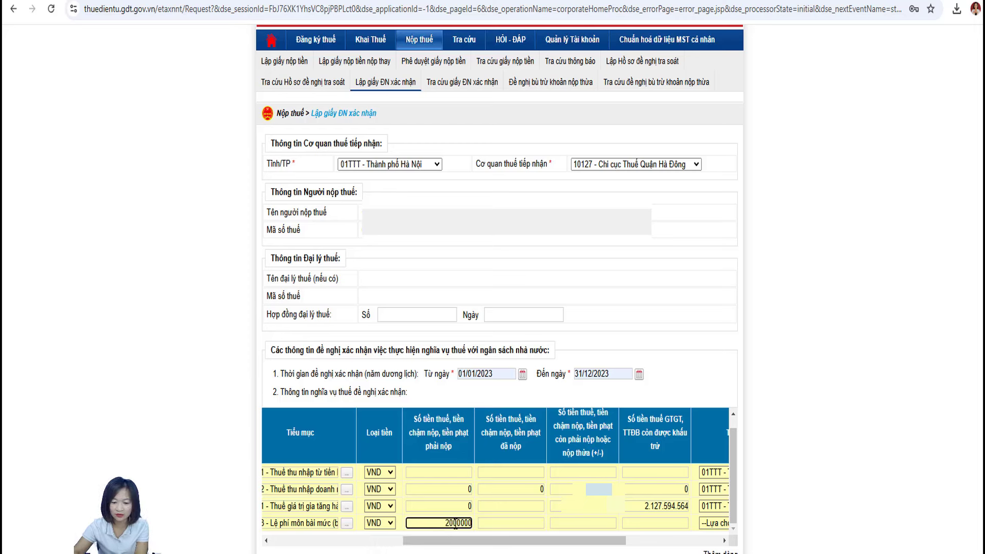
key(Tab)
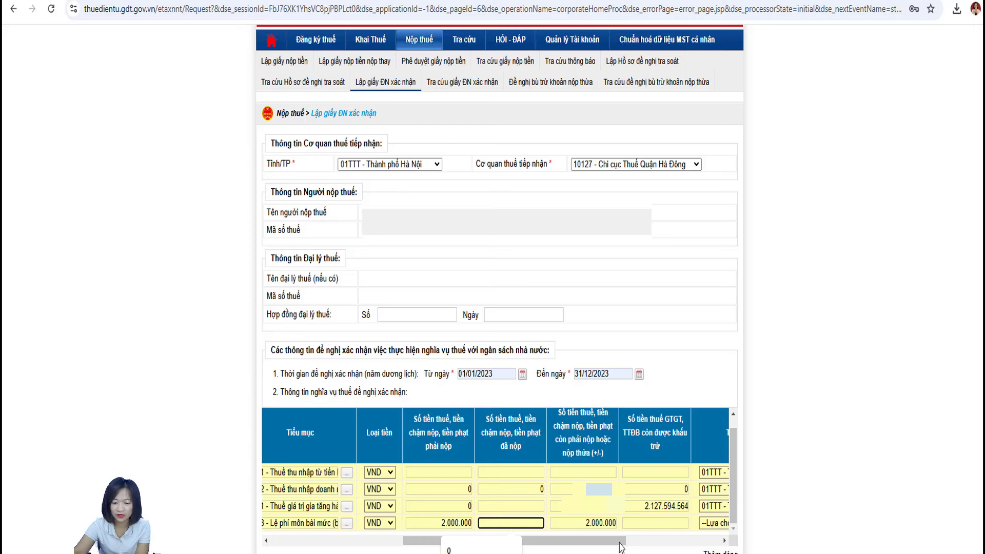
text(2000000)
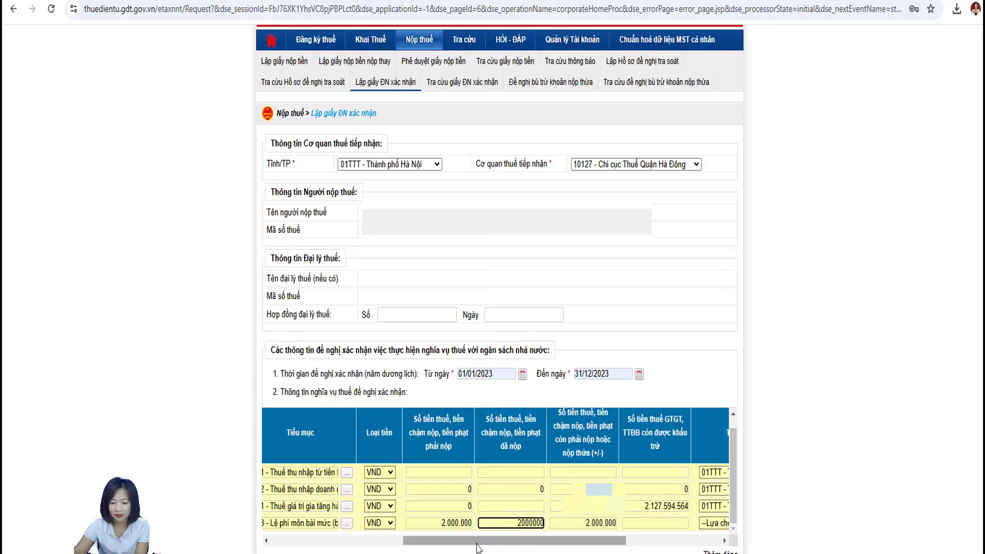
click(644, 519)
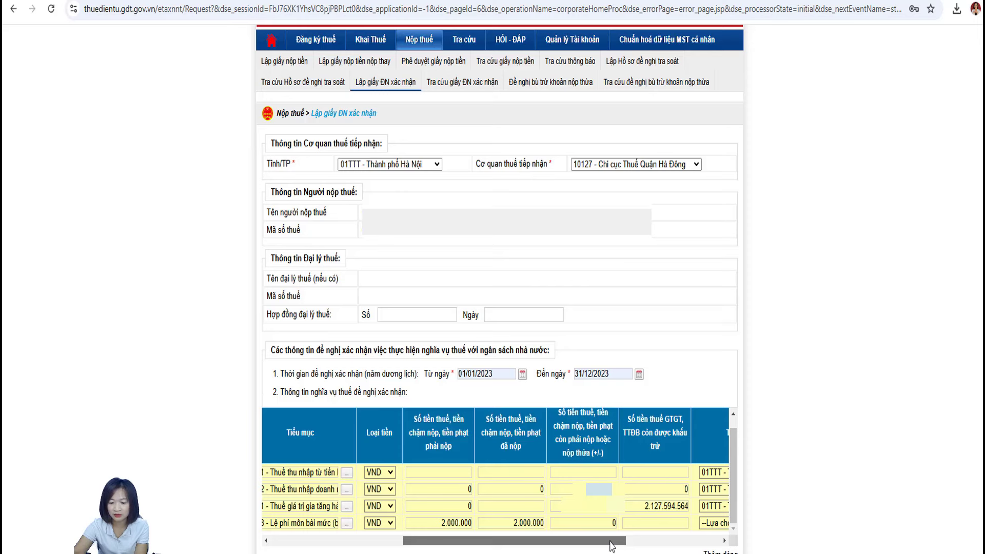
Set the fourth row's province to 01TTT - Thành phố Hà Nội and its collecting authority to 1053963 - Chi cục Thuế Quận Hà Đông.
drag(610, 541, 706, 545)
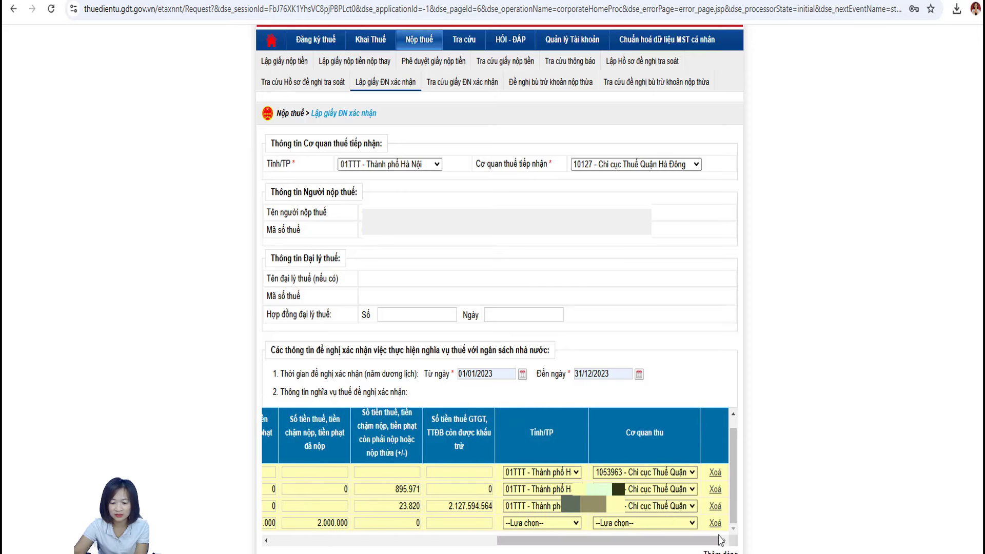
click(549, 524)
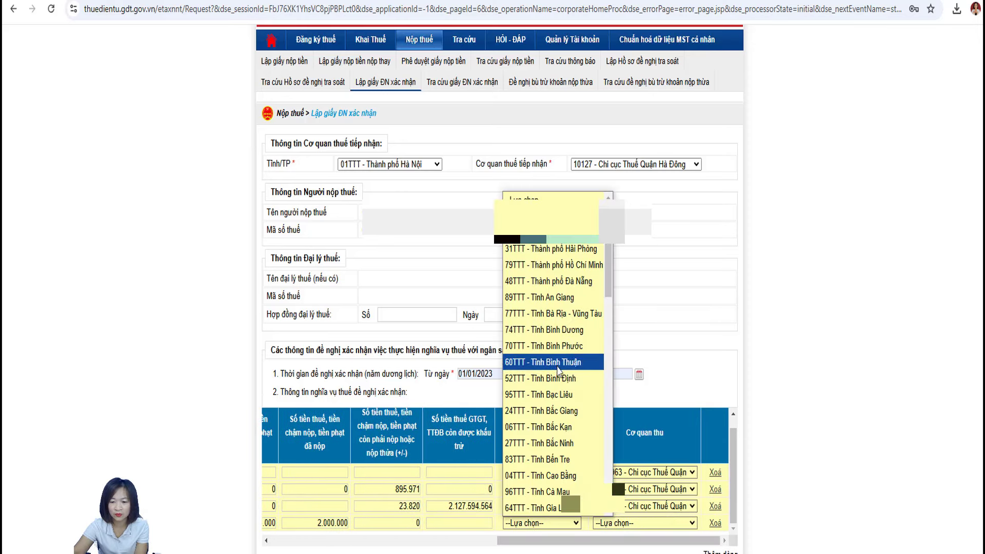
click(550, 223)
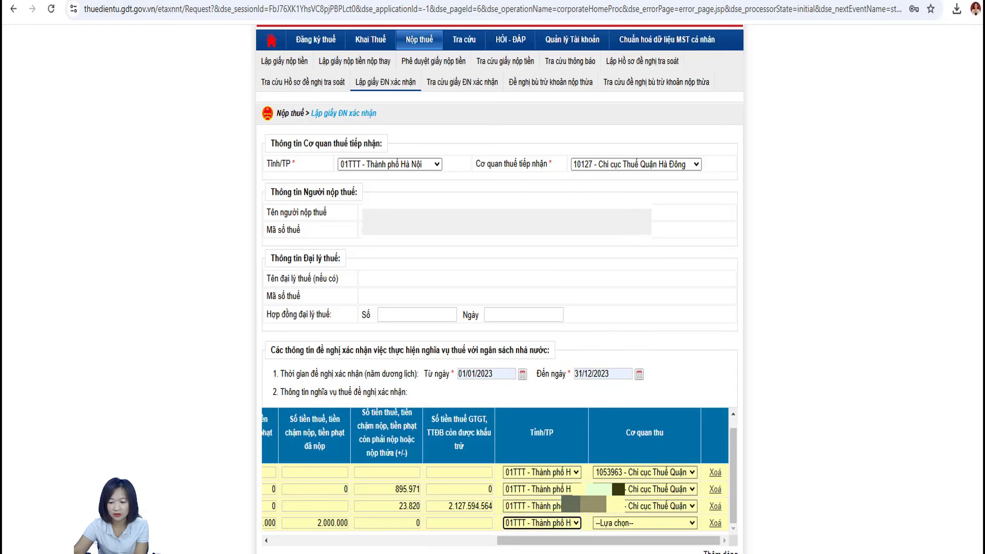
click(656, 524)
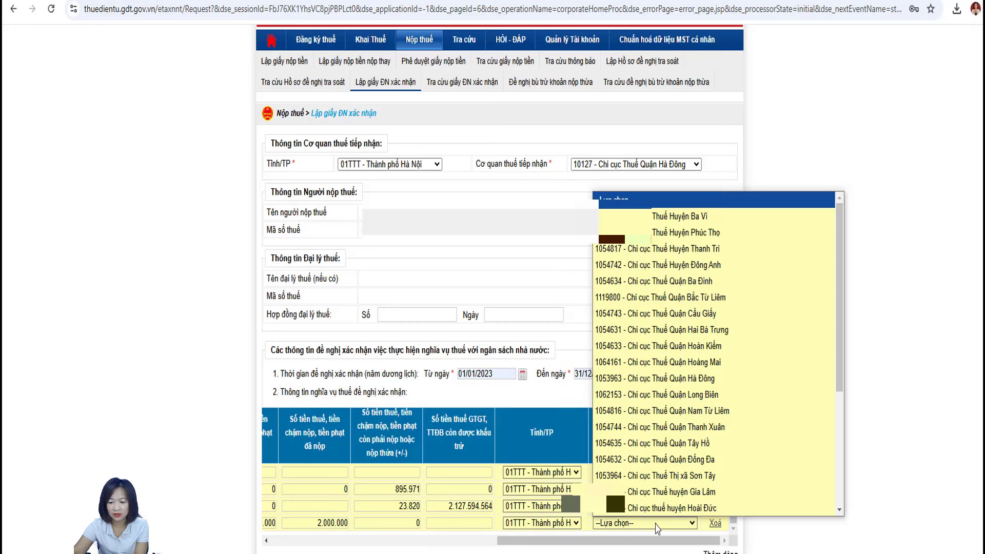
click(679, 379)
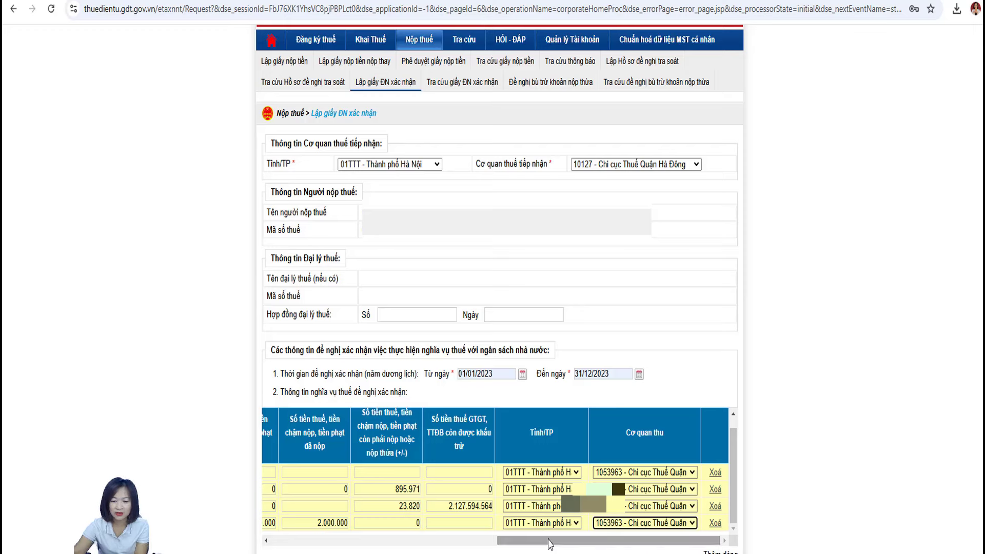
Enter "Bổ sung hồ sơ dự thầu" as the reason for the request.
drag(549, 543, 511, 540)
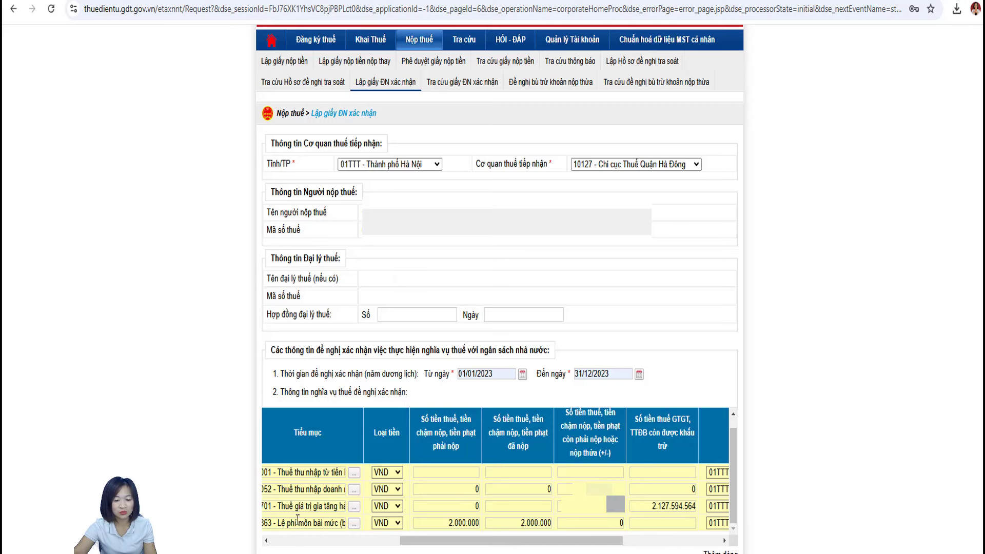
scroll(290, 522, down, 3)
click(408, 545)
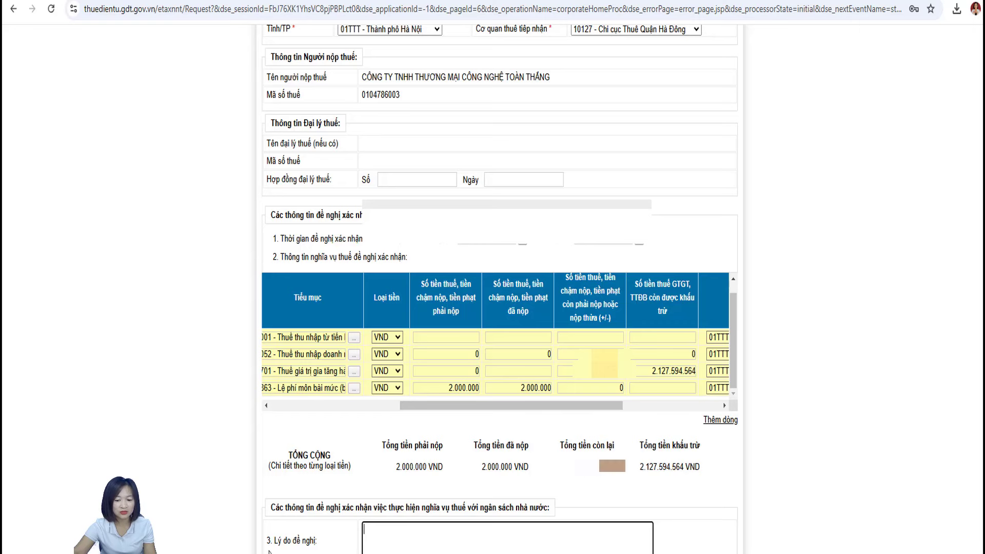
scroll(345, 416, down, 3)
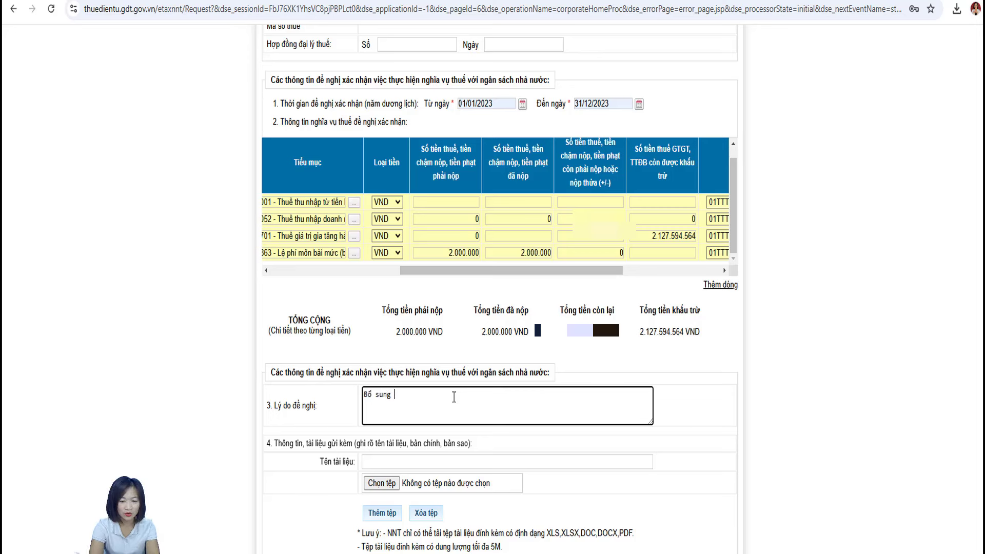
text(hồ )
text(sơ dự tha)
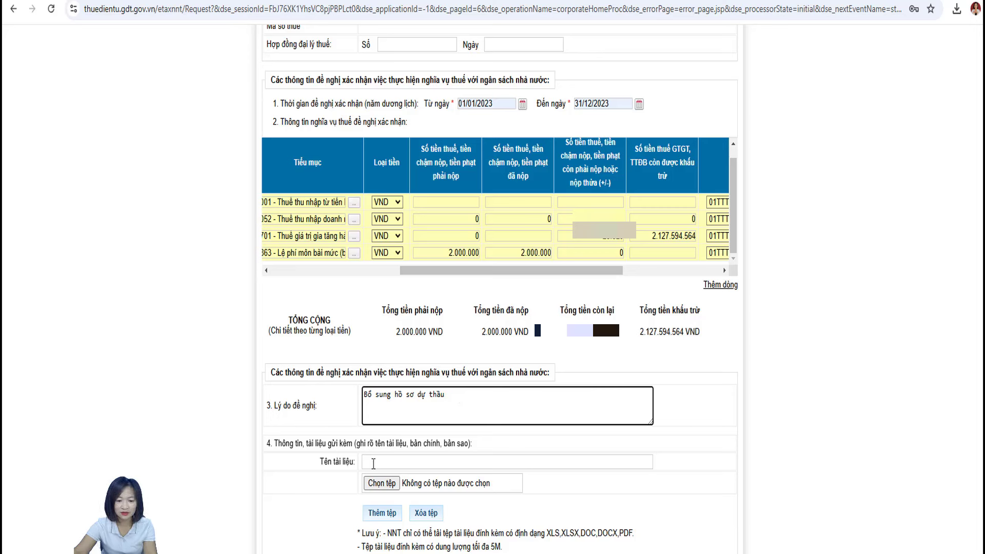
Complete the request form without attaching any document, and dismiss the alert.
click(403, 462)
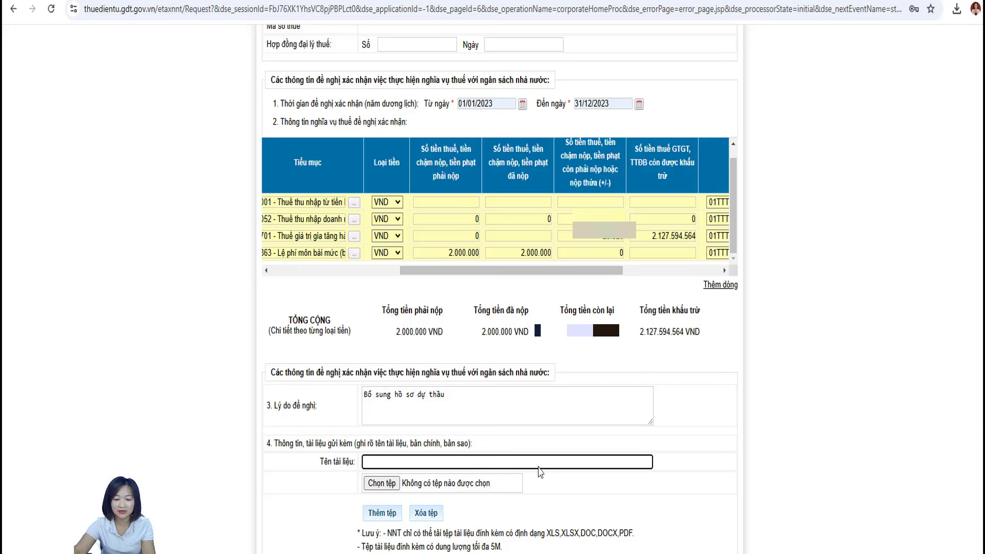
scroll(521, 490, down, 4)
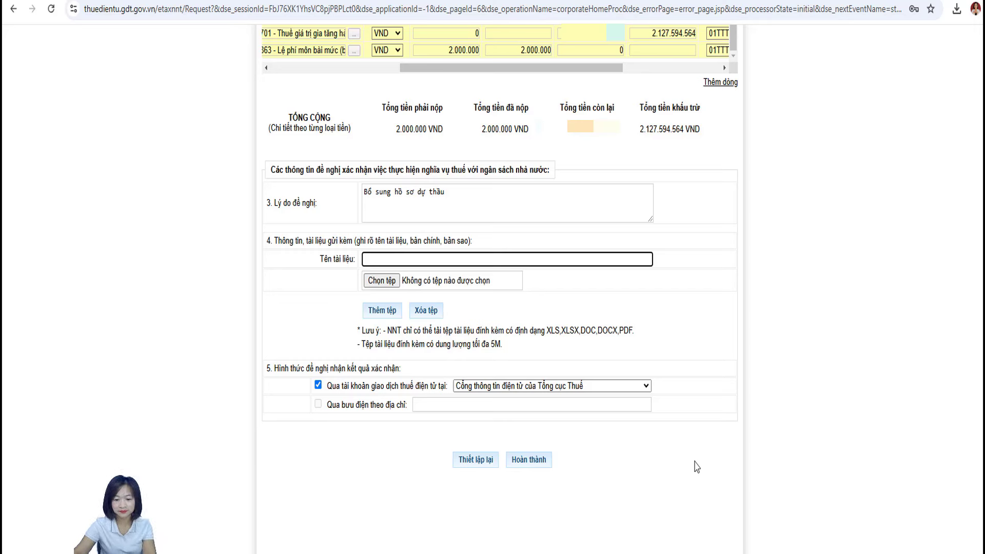
click(529, 468)
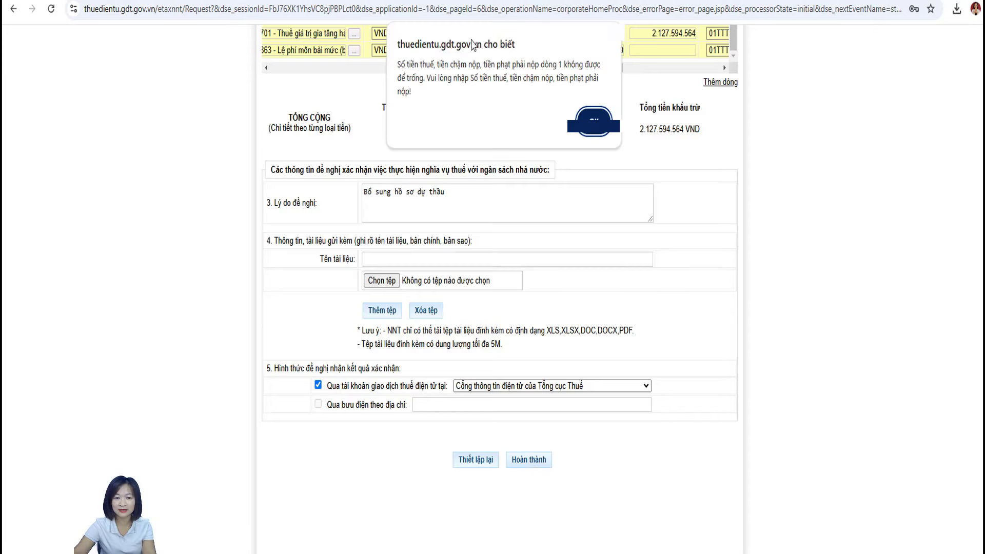
key(Return)
Review the completed request, export it as an XML file, and switch to the PDF mind map of the five steps.
scroll(526, 391, down, 10)
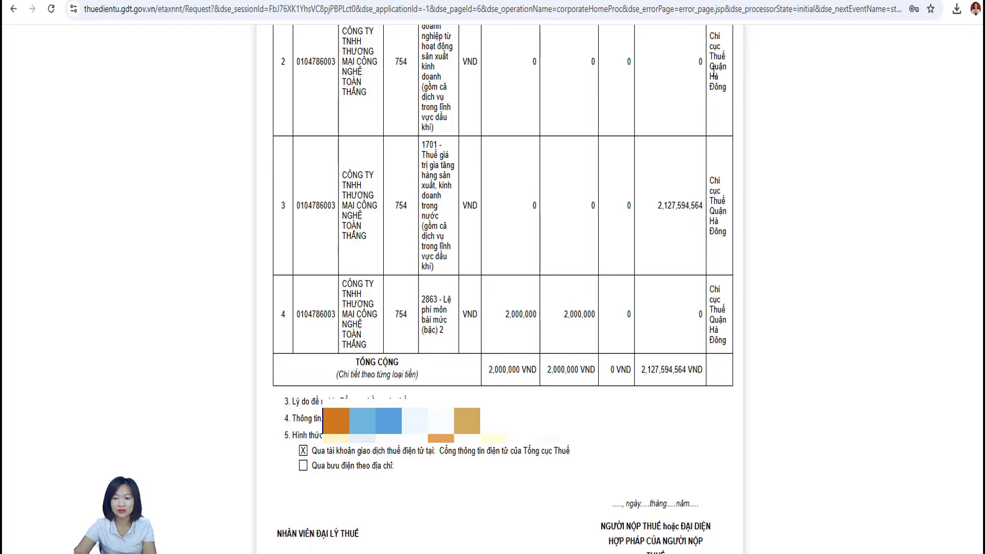
scroll(713, 72, up, 5)
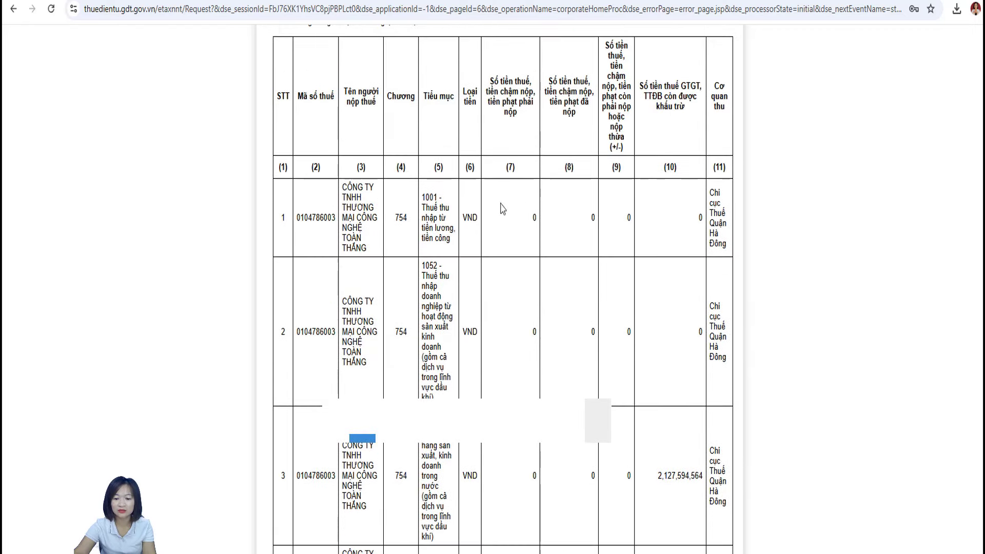
scroll(502, 208, down, 8)
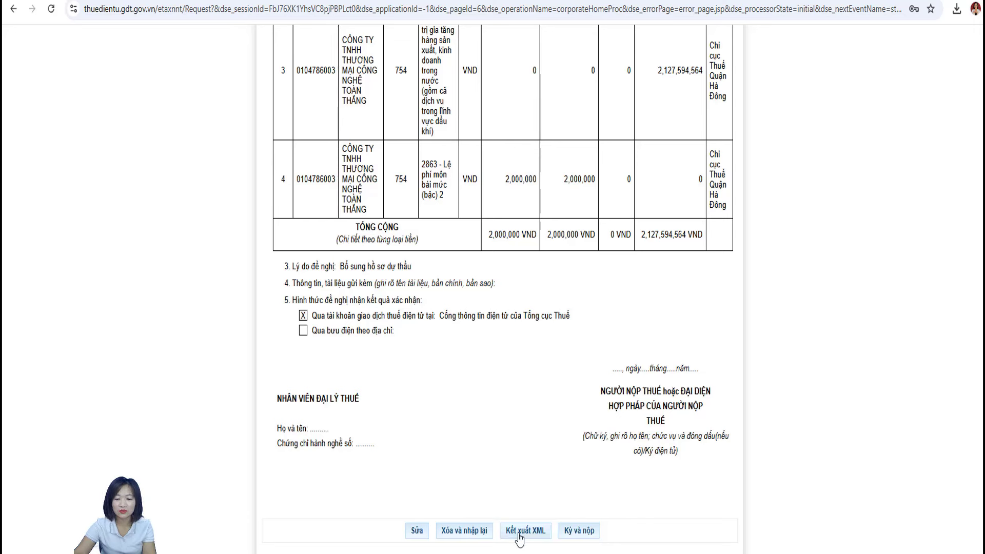
click(519, 533)
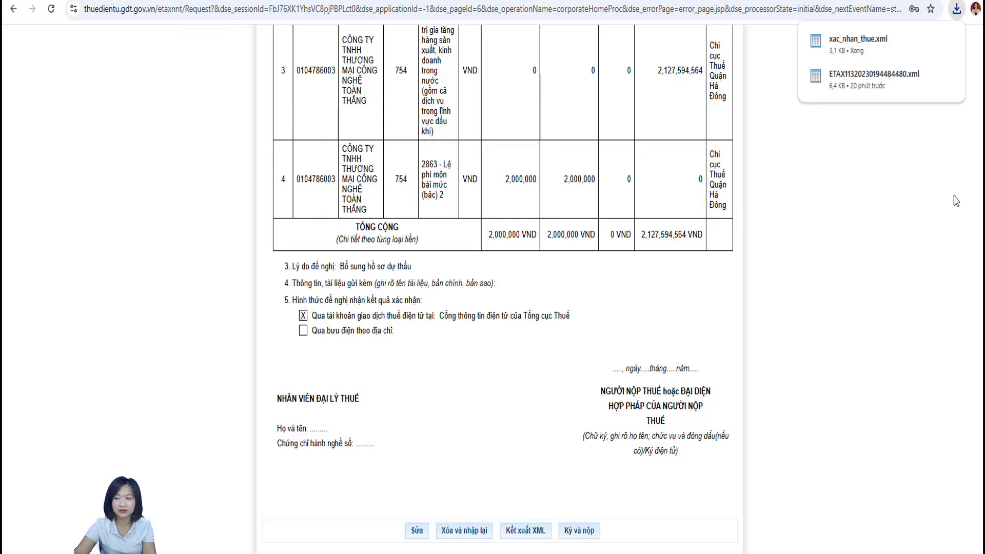
key(alt+Tab)
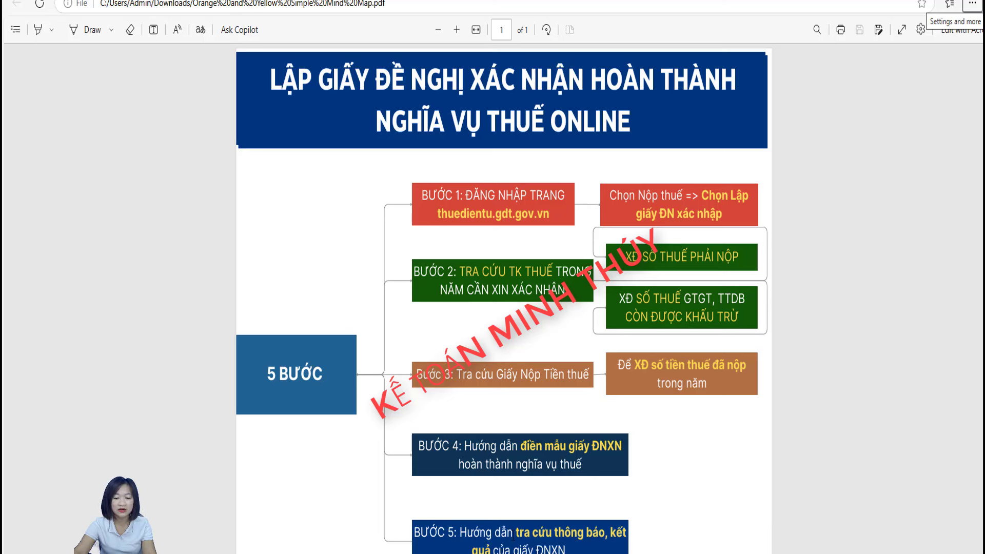
mouse_move(513, 536)
mouse_down()
mouse_move(550, 548)
mouse_move(516, 533)
mouse_up()
right_click(551, 547)
click(449, 551)
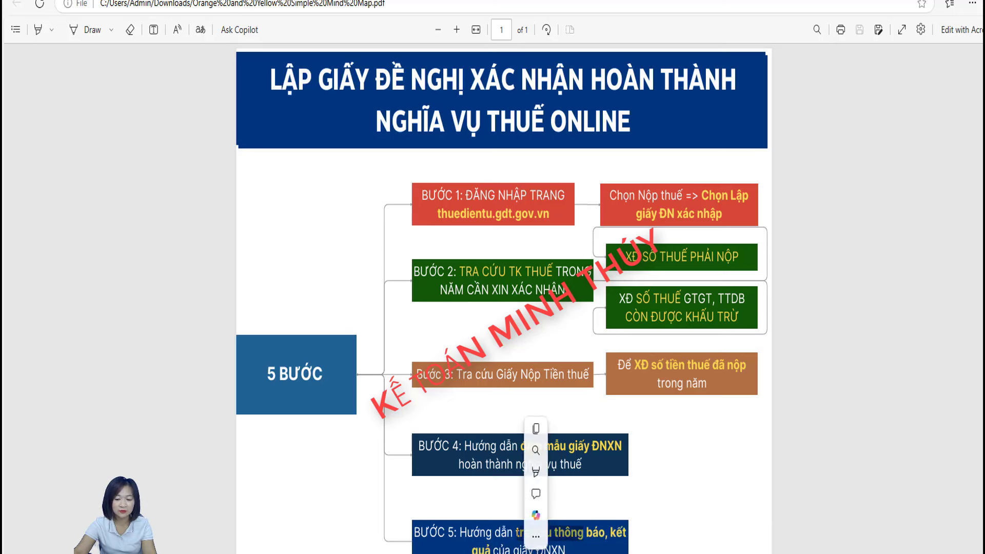
click(710, 507)
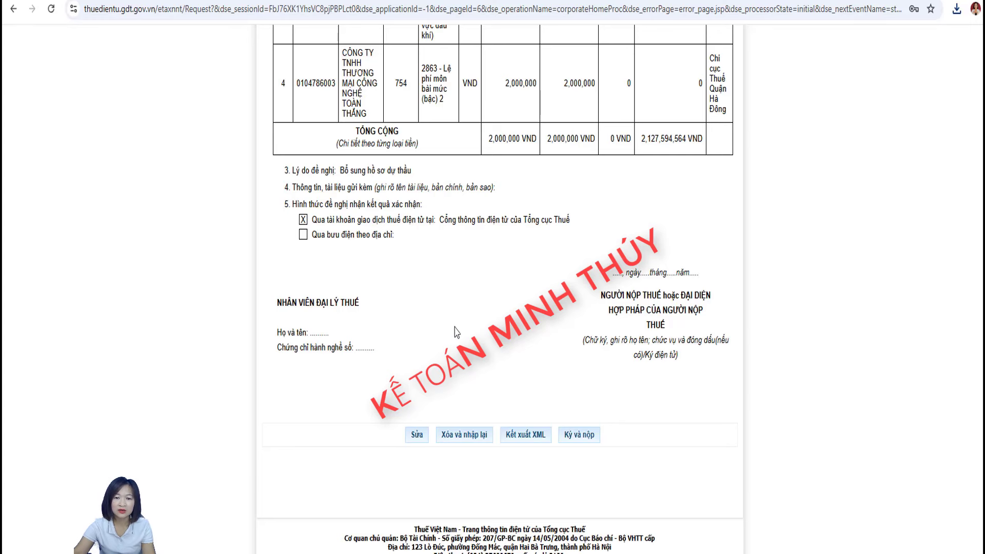
Switch back to the tax portal and open the tax payment lookup page for confirmation requests, Tra cứu giấy ĐN xác nhận.
scroll(454, 328, up, 15)
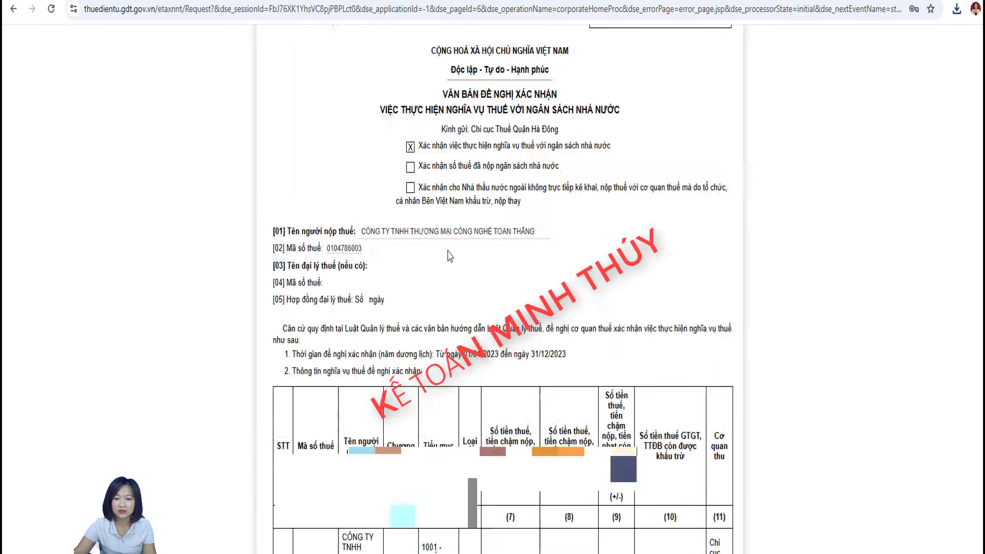
scroll(450, 256, up, 5)
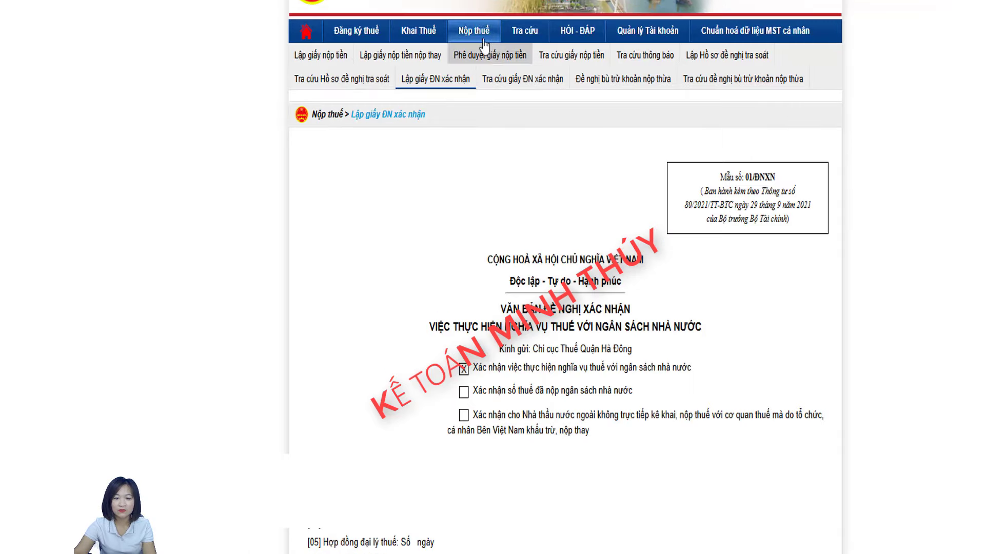
click(482, 42)
click(522, 15)
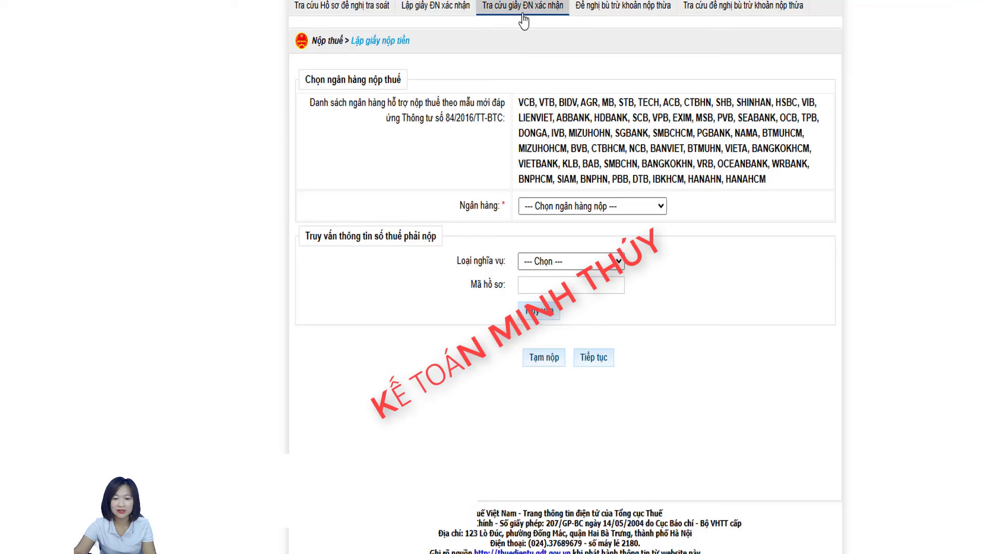
Search for confirmation requests created from 01/01/2024 to 12/11/2024 and examine the result list through to its detail, download and notification columns.
drag(471, 204, 424, 205)
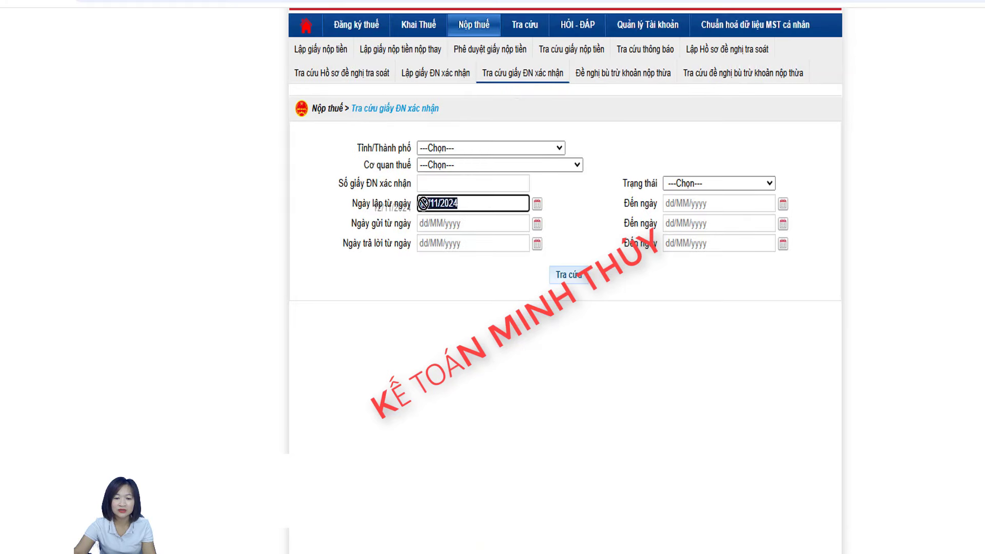
text(01/01/20)
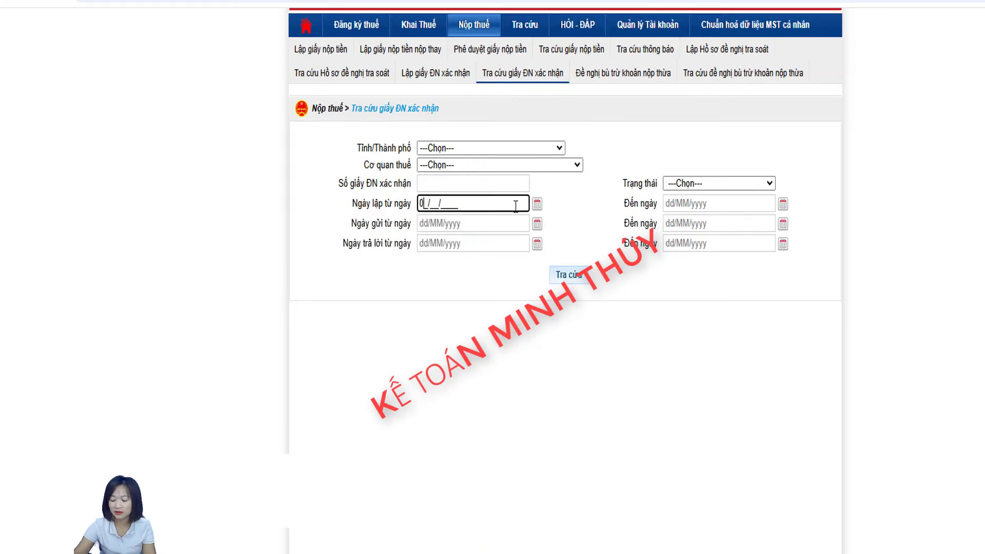
text(24)
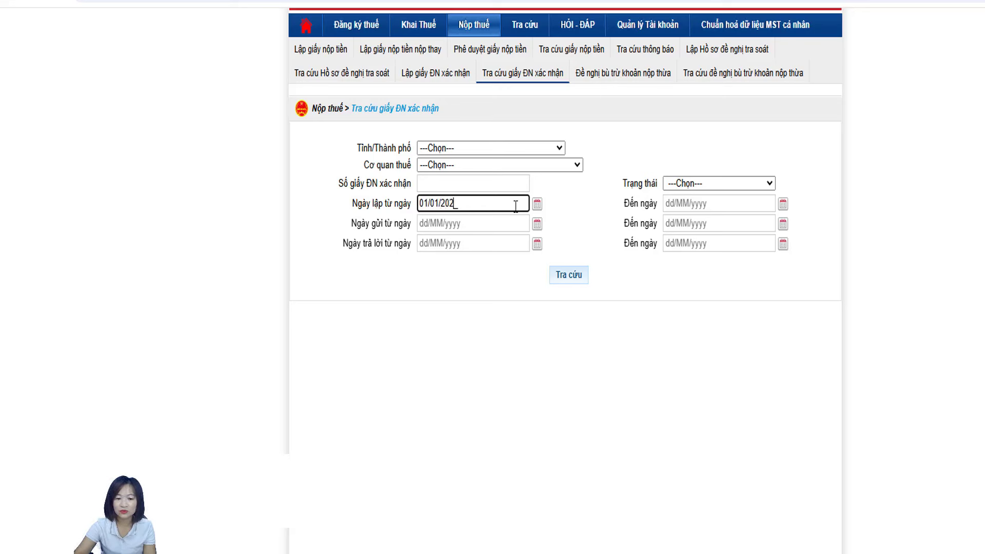
click(746, 204)
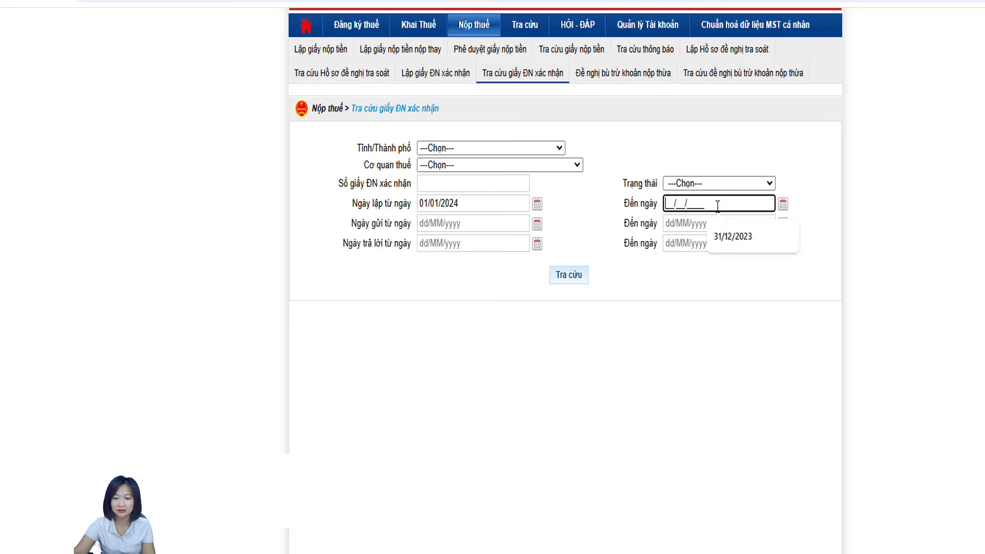
drag(733, 203, 650, 208)
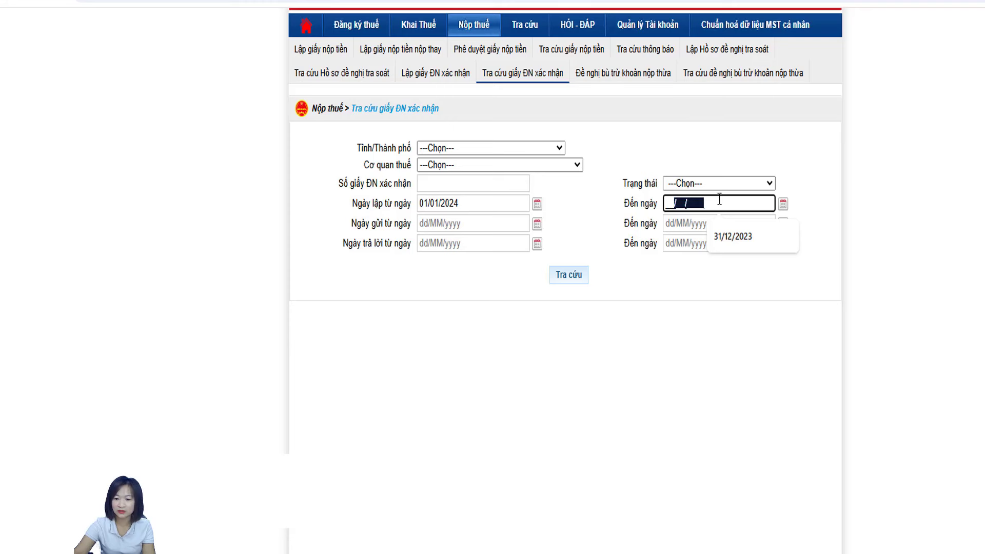
click(785, 208)
click(721, 308)
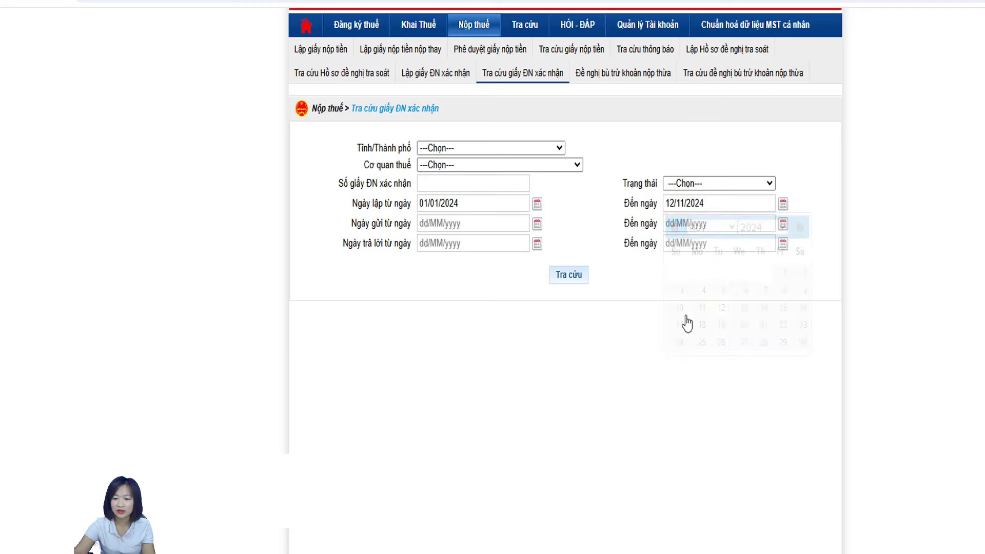
click(566, 280)
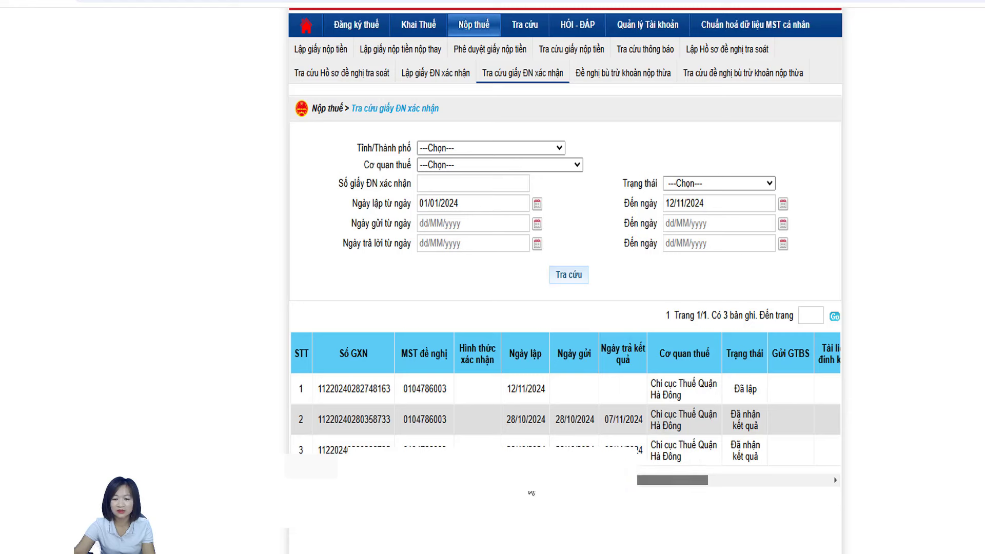
drag(531, 486, 651, 487)
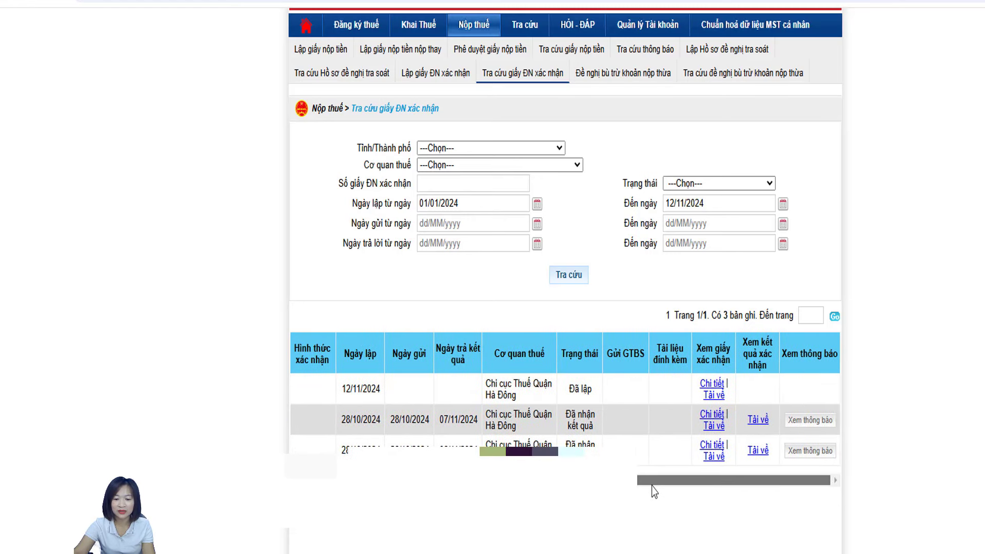